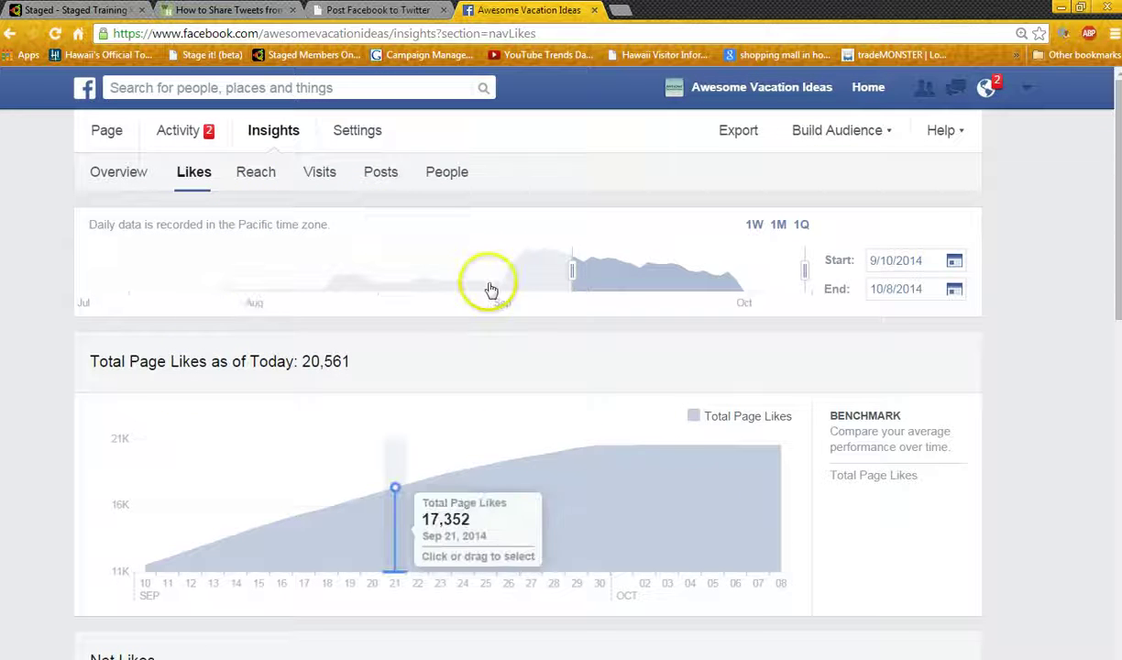
scroll(483, 295, down, 3)
scroll(947, 144, up, 3)
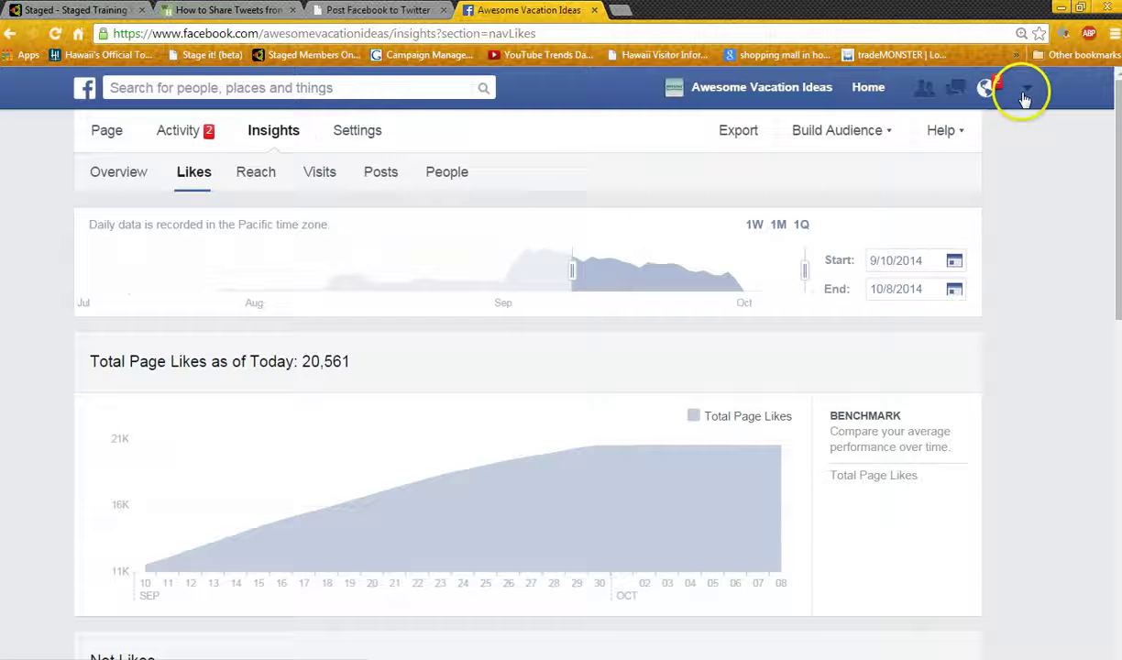
click(1024, 95)
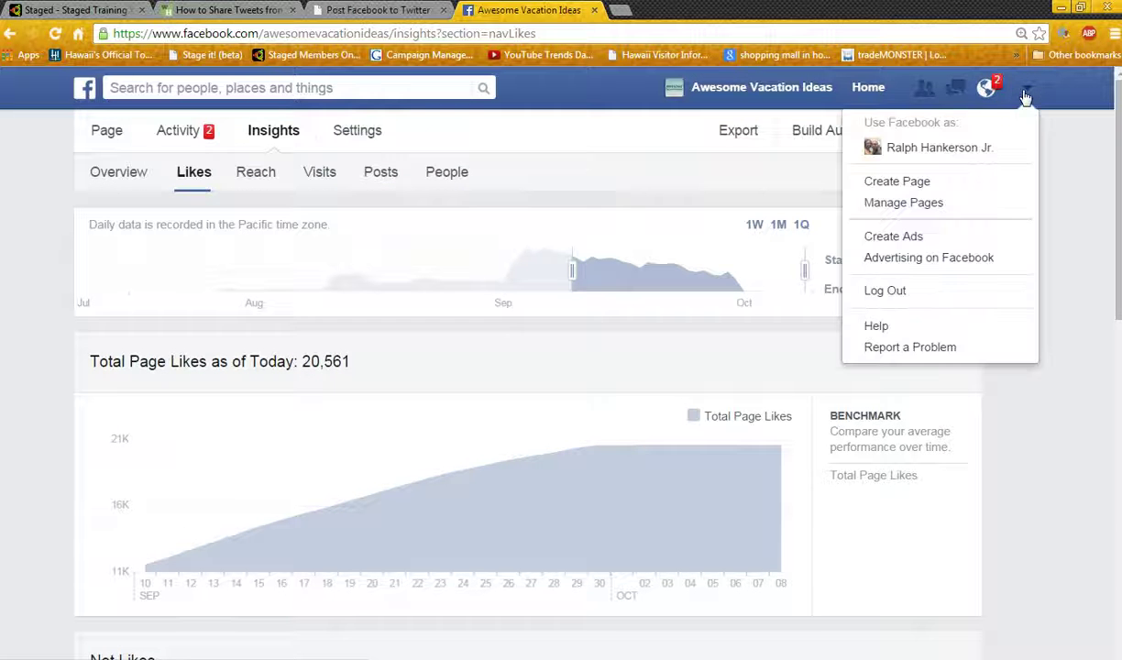
click(1071, 193)
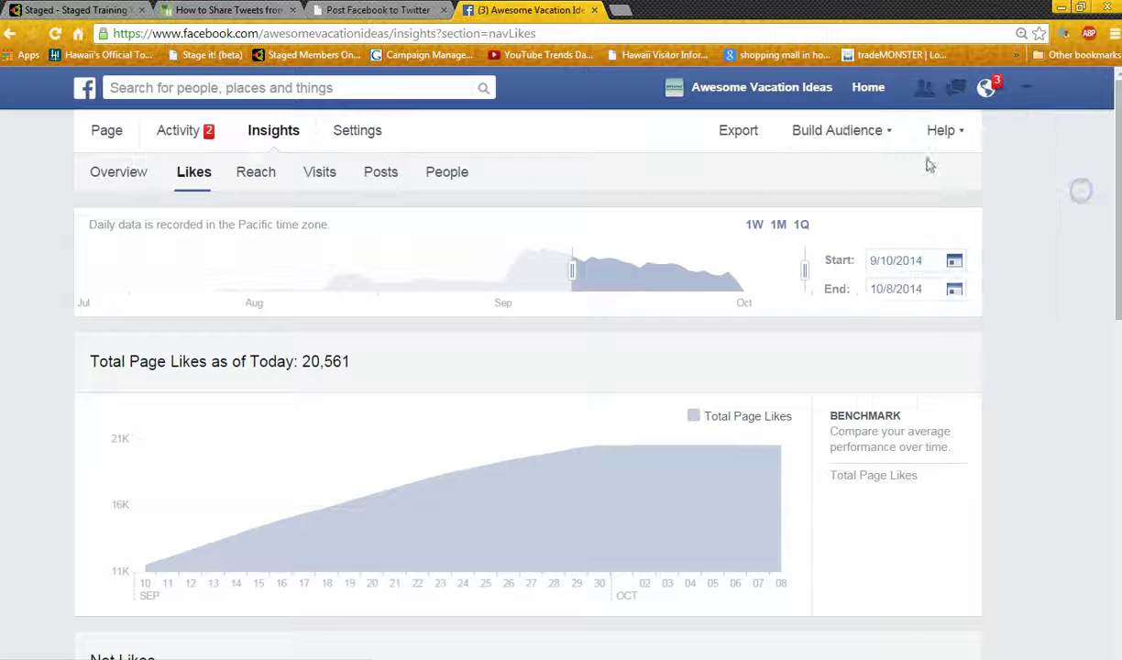
click(1022, 91)
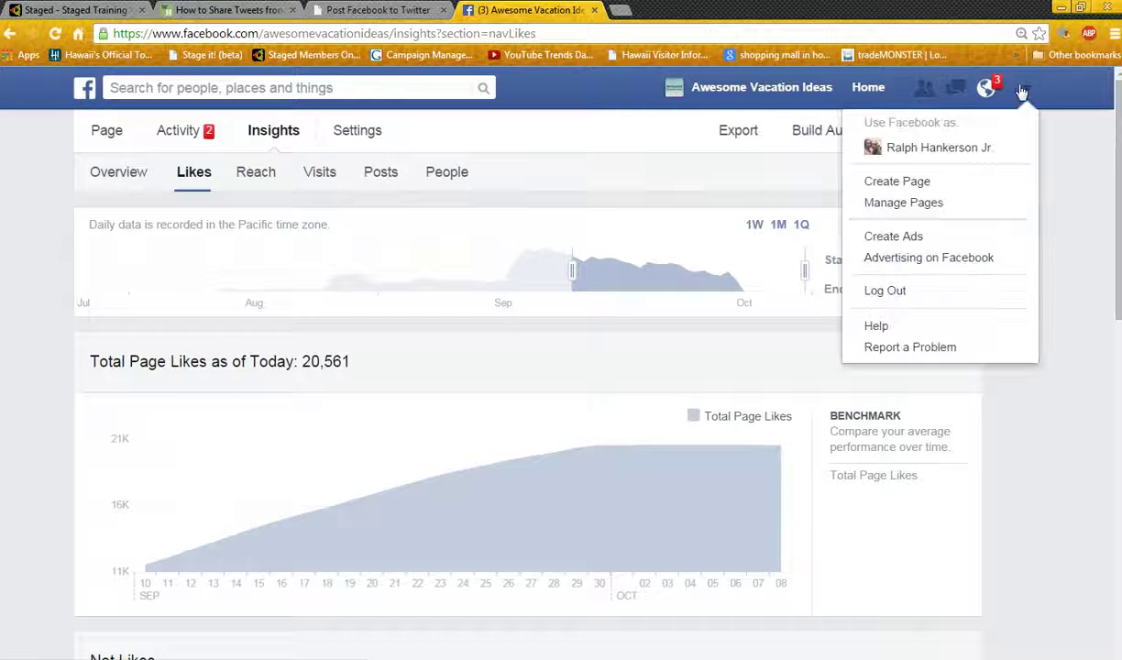
click(1010, 374)
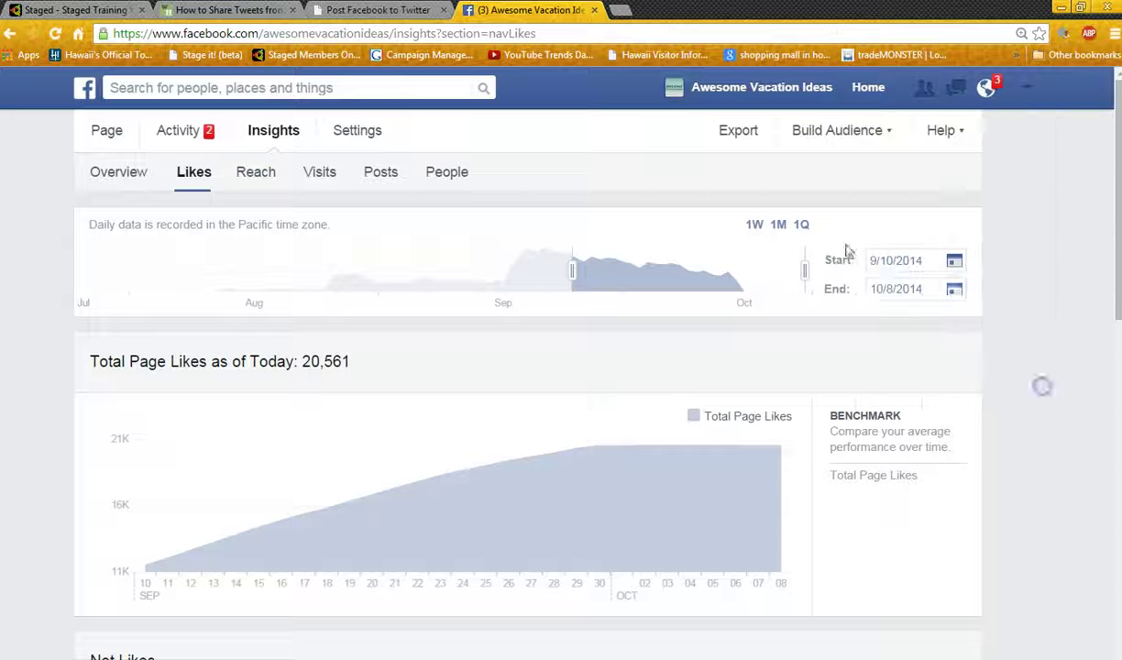
- Open the Awesome Vacation Ideas page and look over its cover image and audience-building options
click(765, 93)
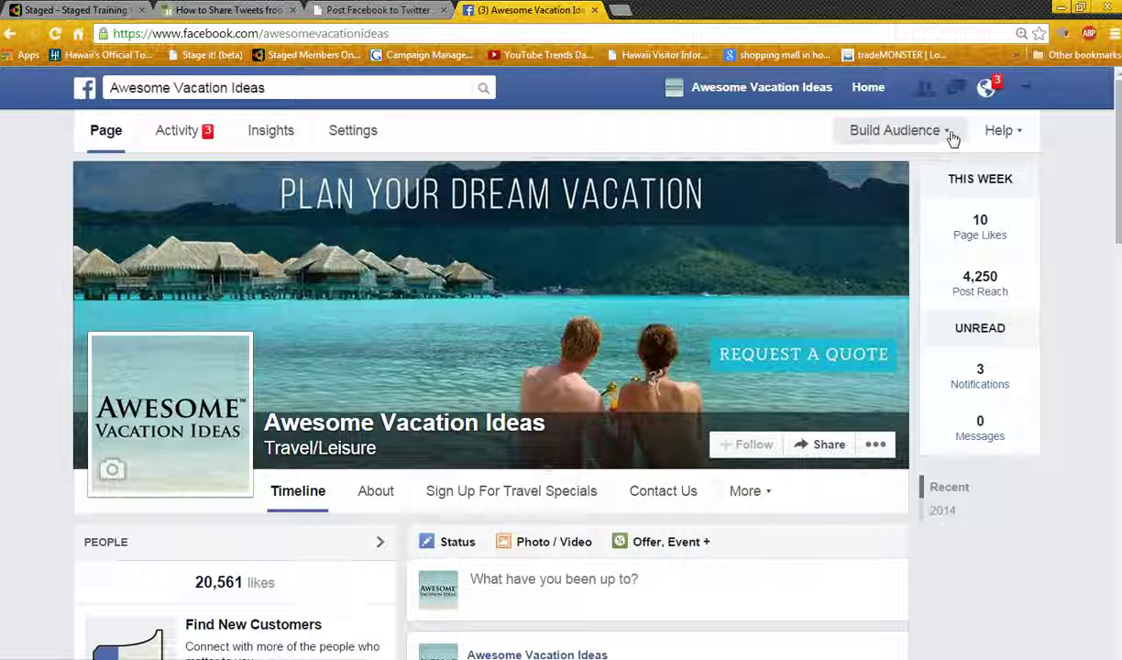
click(898, 133)
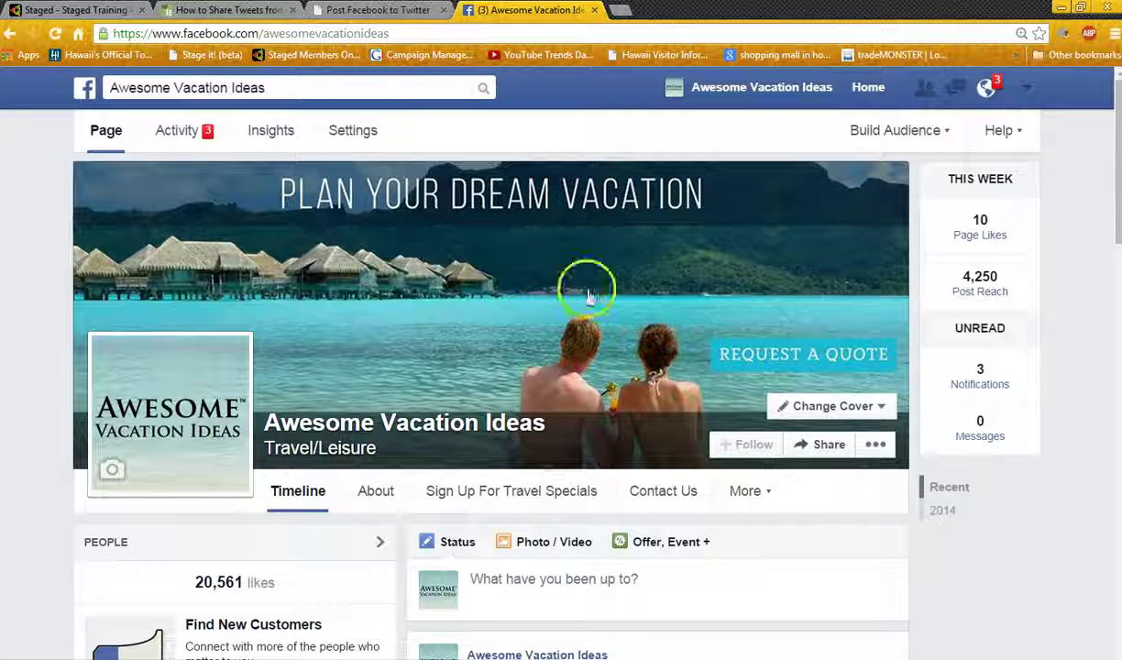
mouse_move(400, 262)
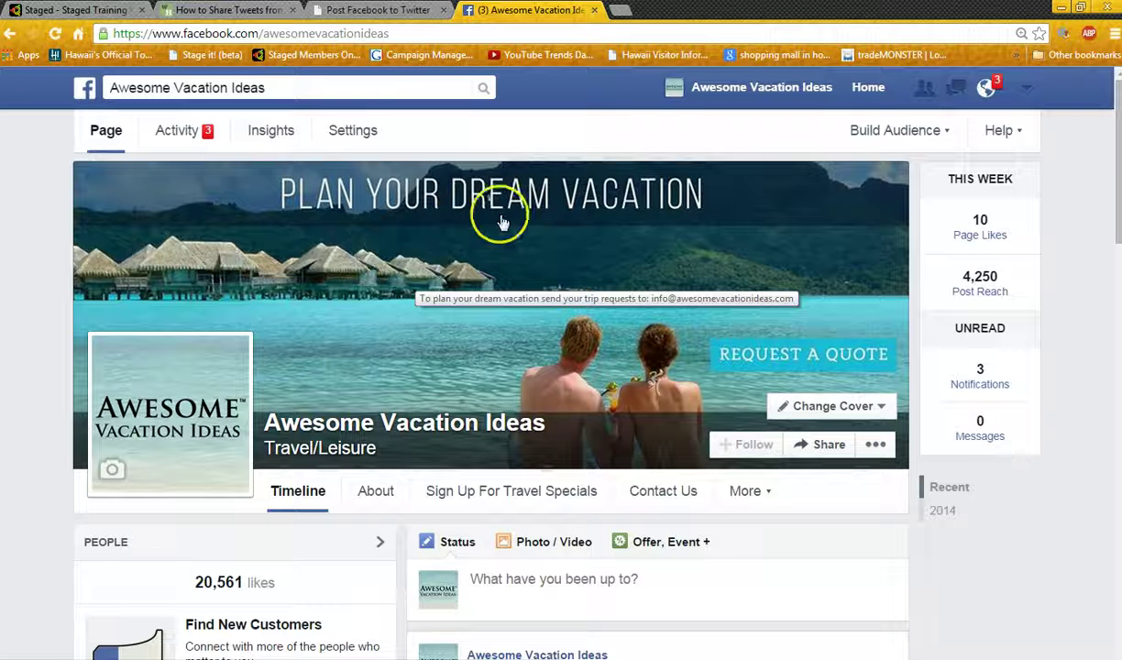
mouse_move(128, 376)
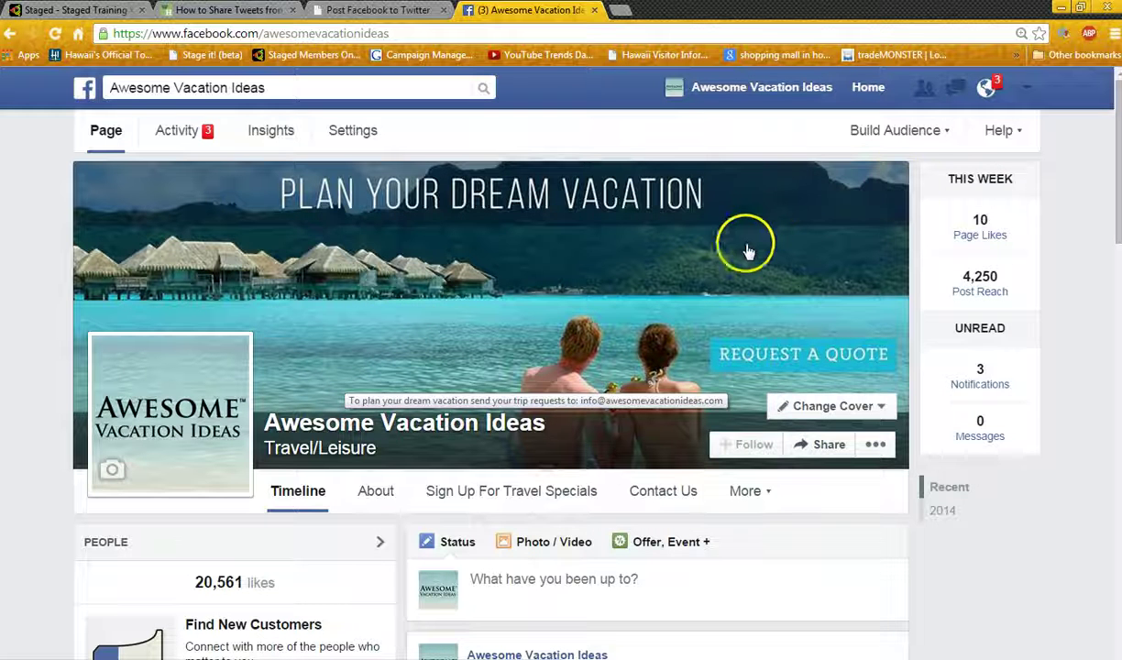
- Open Ads Manager from the page's audience-building options and start creating a new ad
click(947, 133)
click(931, 232)
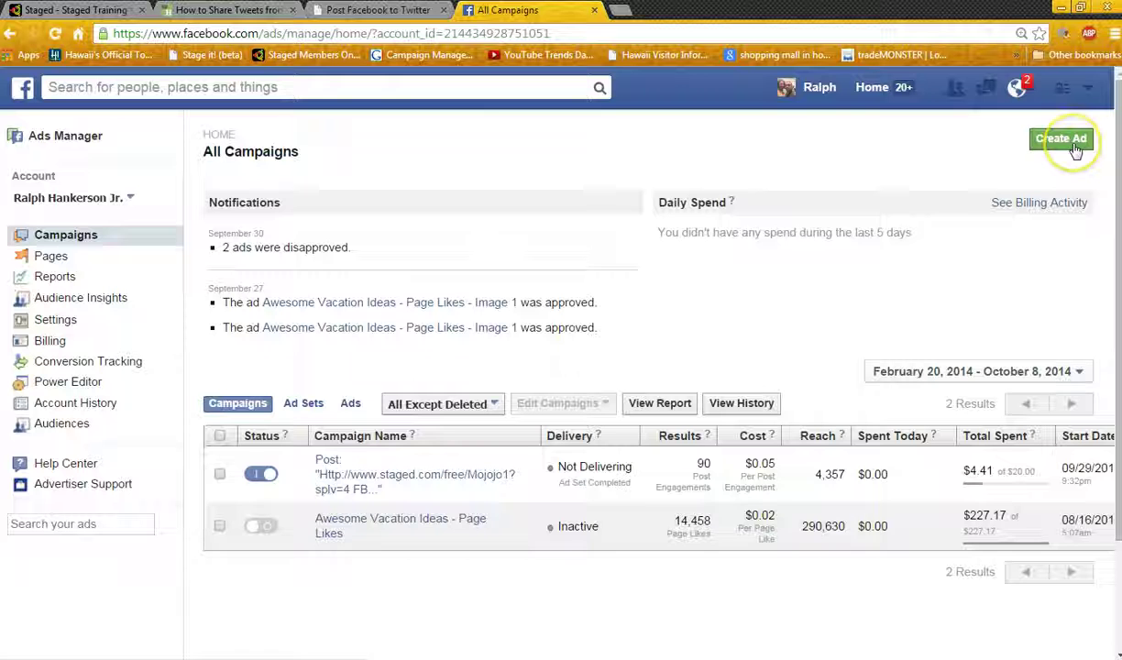
mouse_move(726, 538)
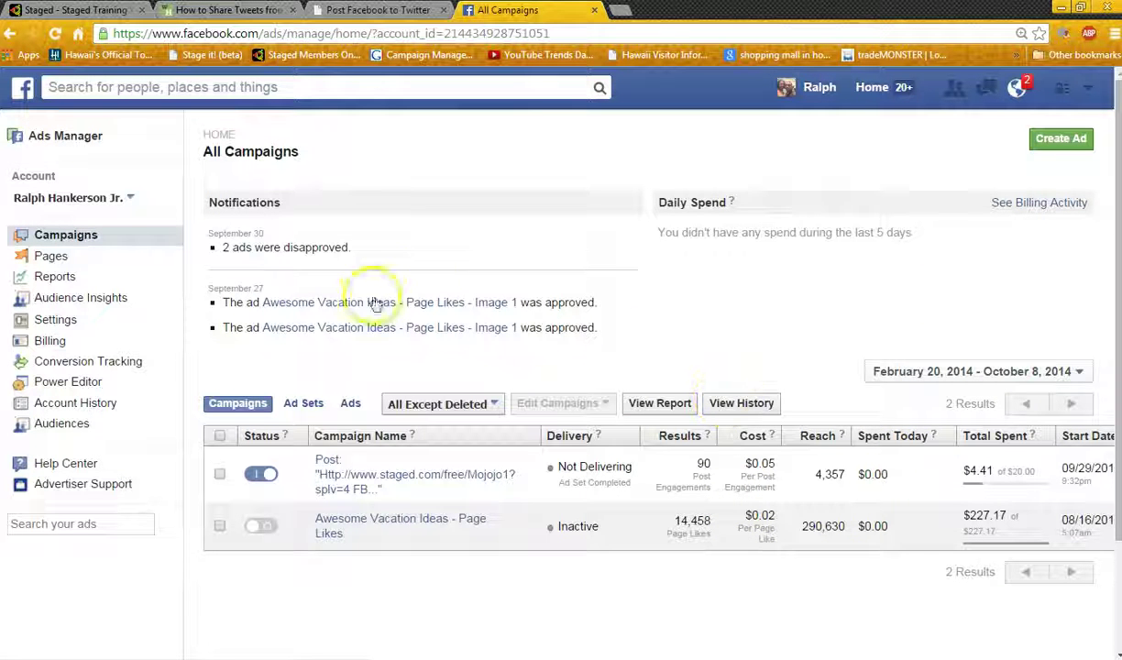
click(1051, 145)
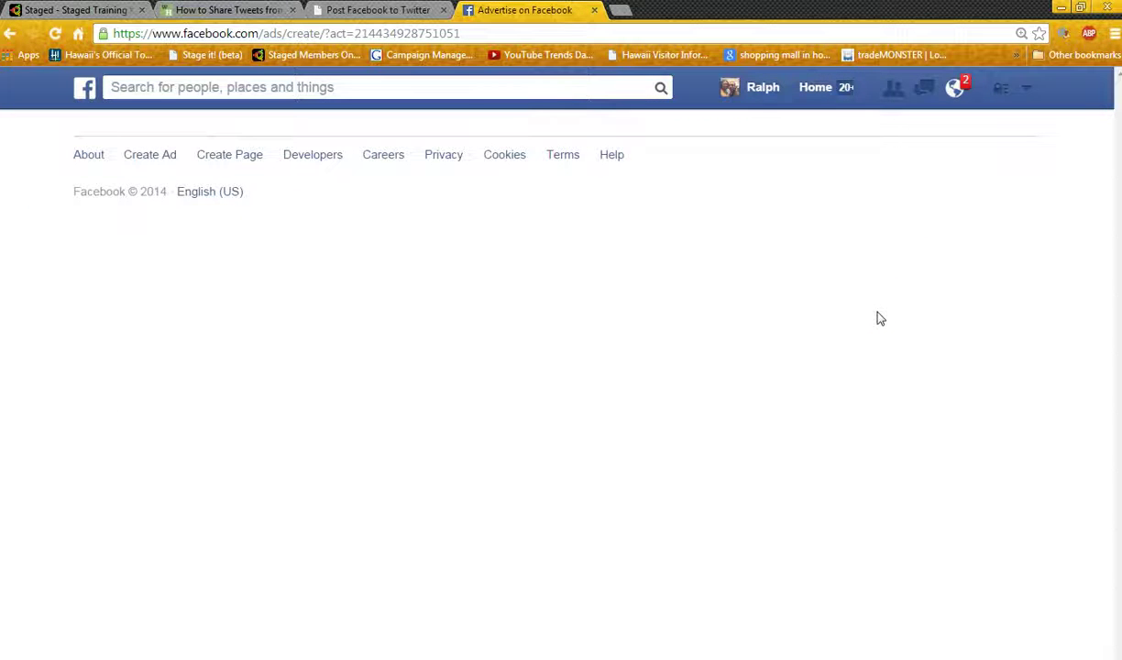
click(538, 267)
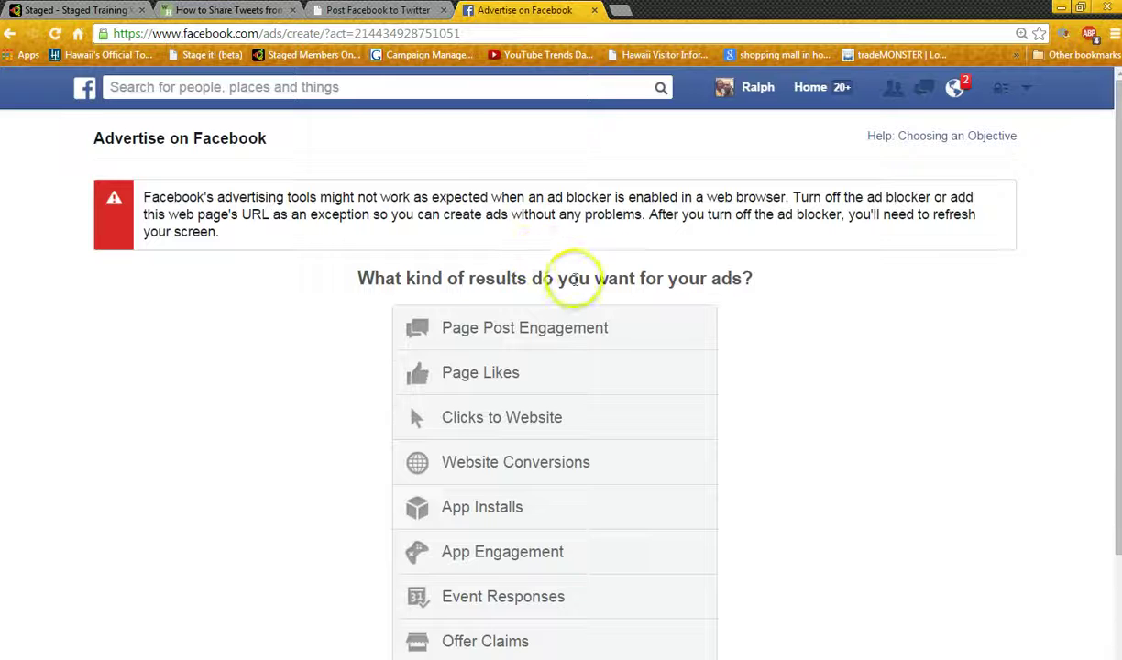
scroll(623, 275, down, 1)
click(700, 271)
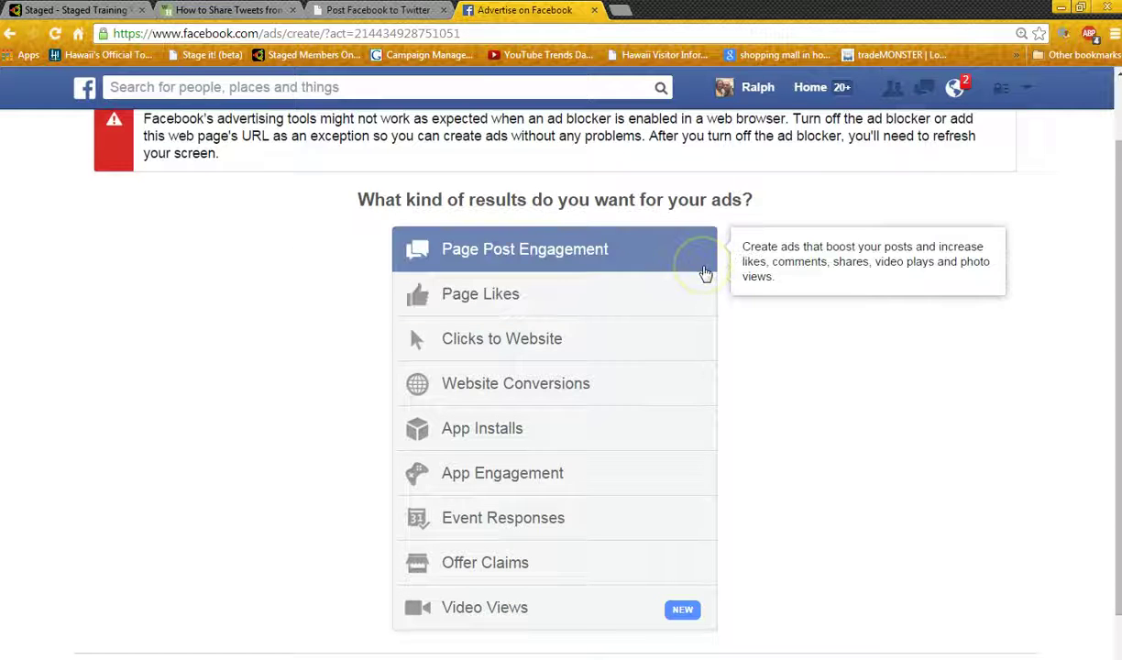
scroll(702, 273, down, 1)
click(779, 372)
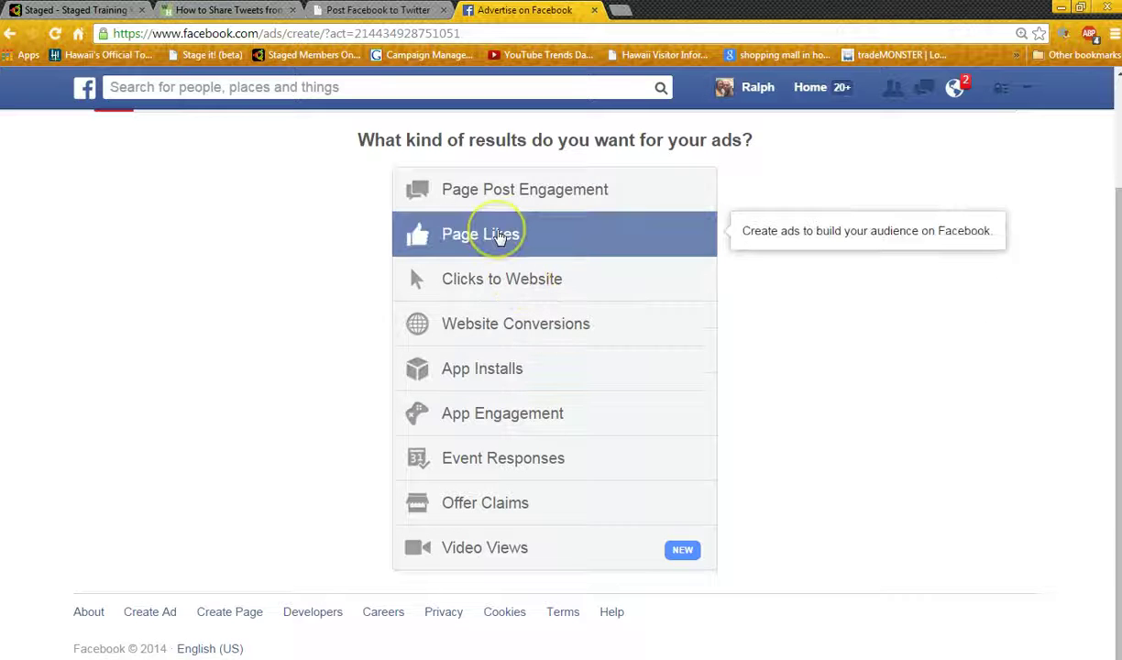
- Choose Page Likes as the ad objective for the Awesome Vacation Ideas page and continue to the ad setup
click(500, 237)
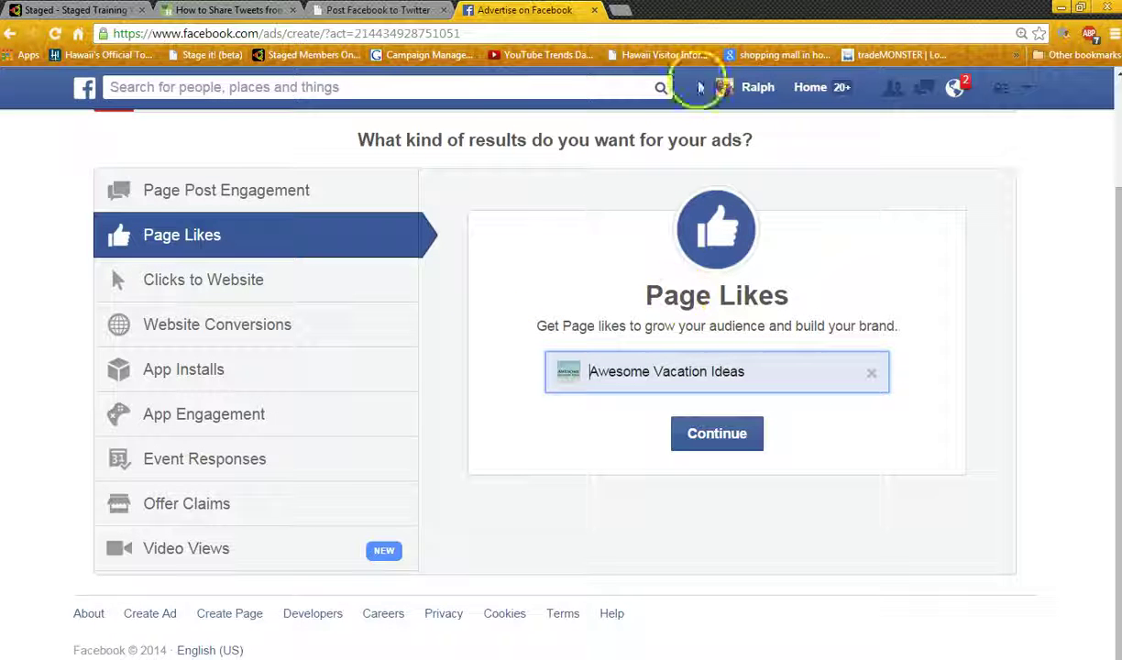
click(719, 437)
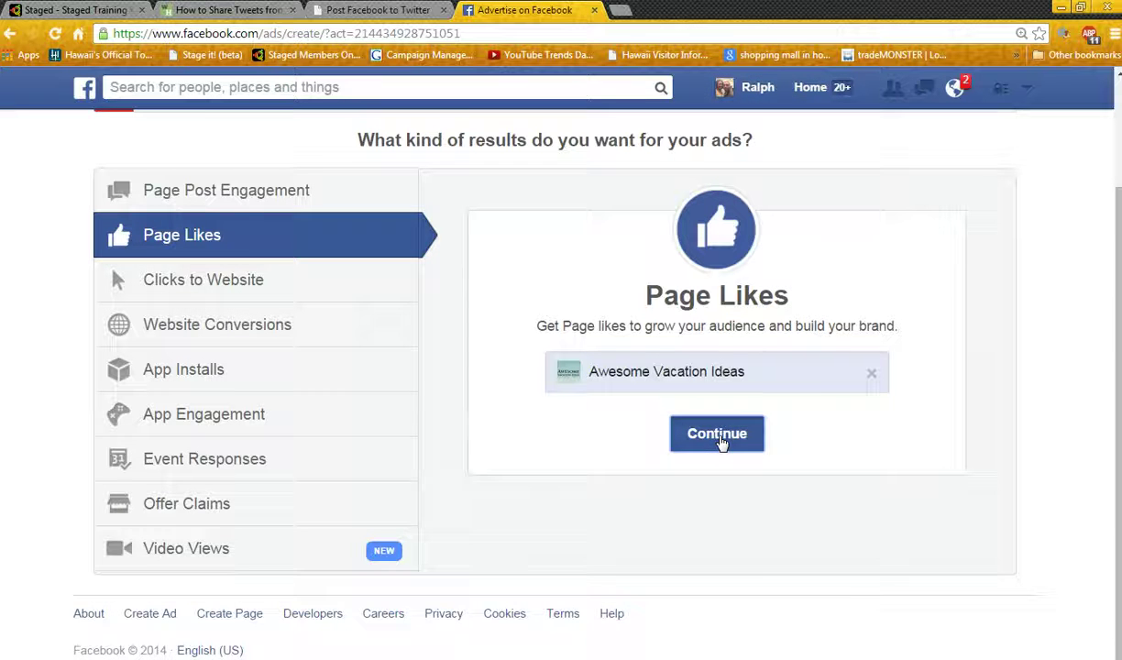
click(721, 414)
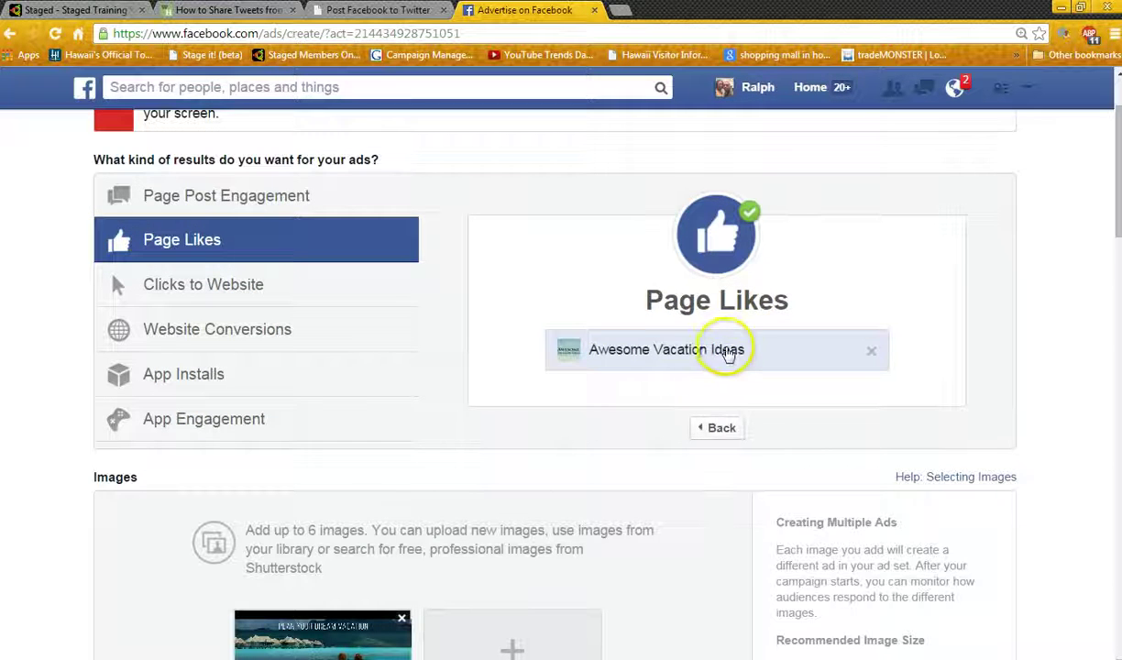
- Examine the ad's Images section, including the existing cover image, the empty image slot and the recommended image size
scroll(726, 351, down, 4)
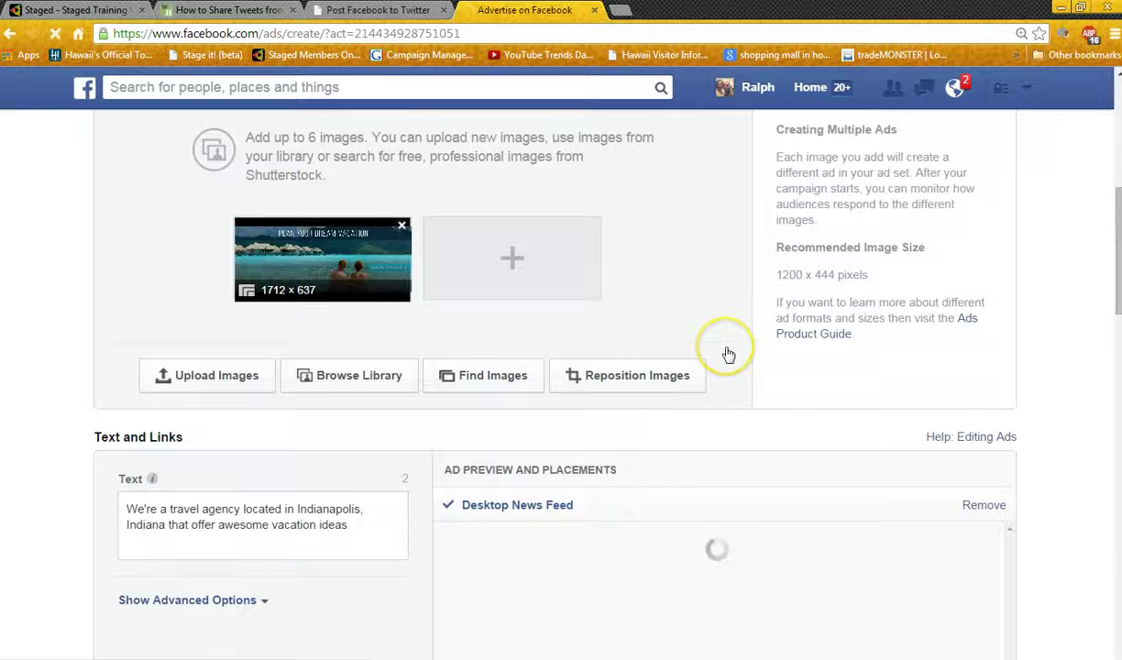
scroll(726, 352, up, 1)
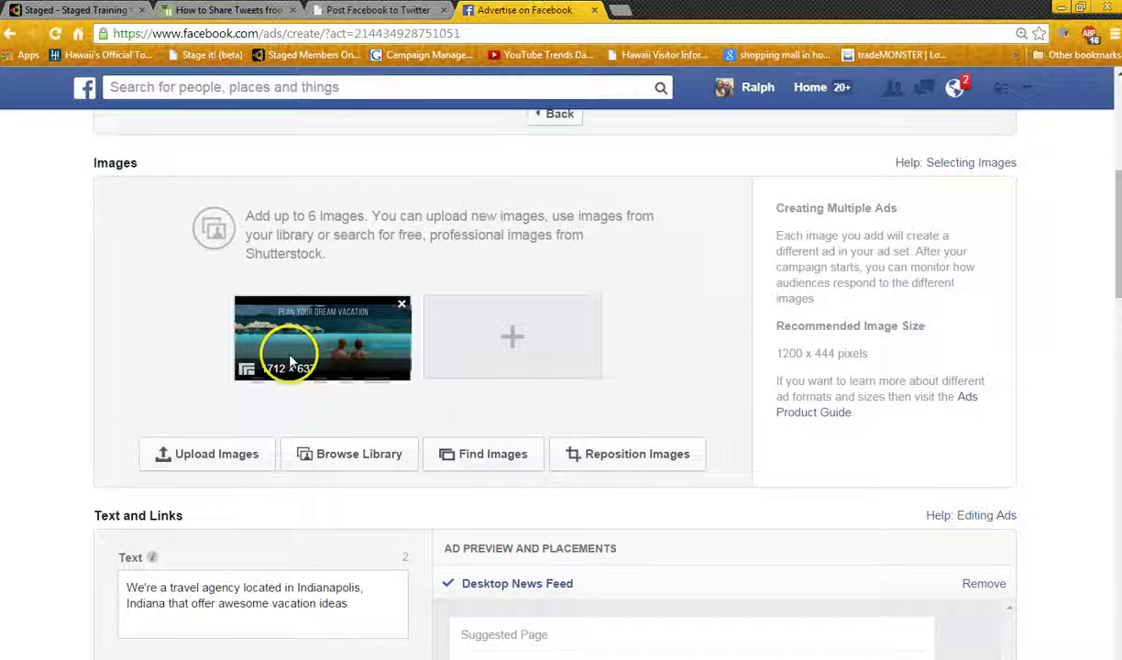
scroll(490, 334, down, 1)
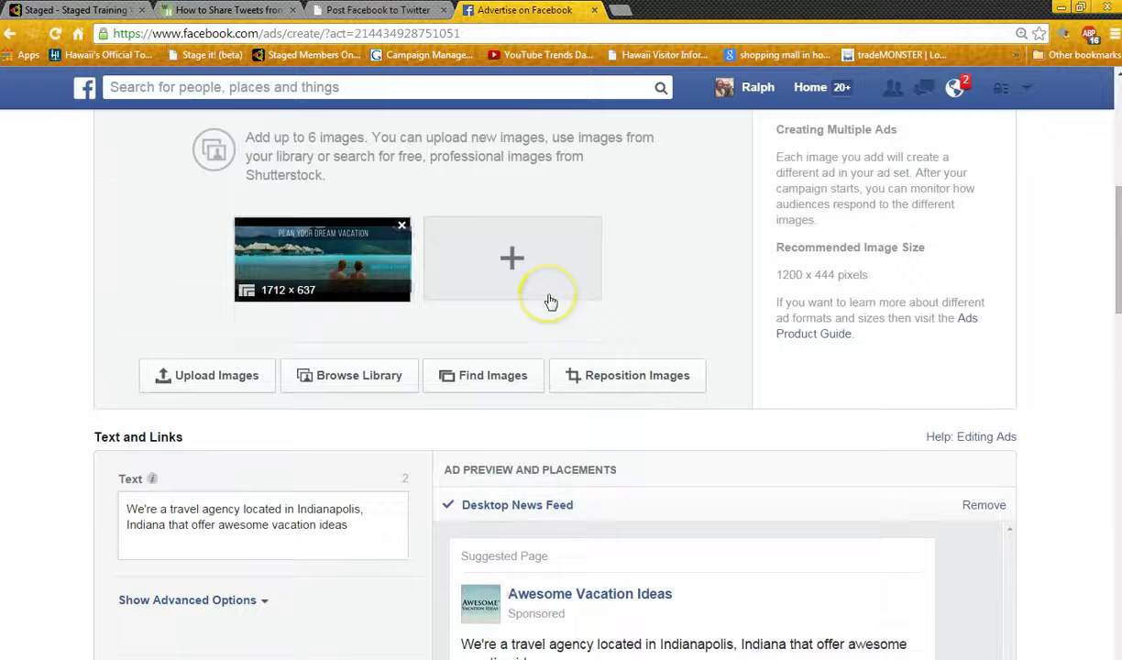
scroll(547, 295, up, 1)
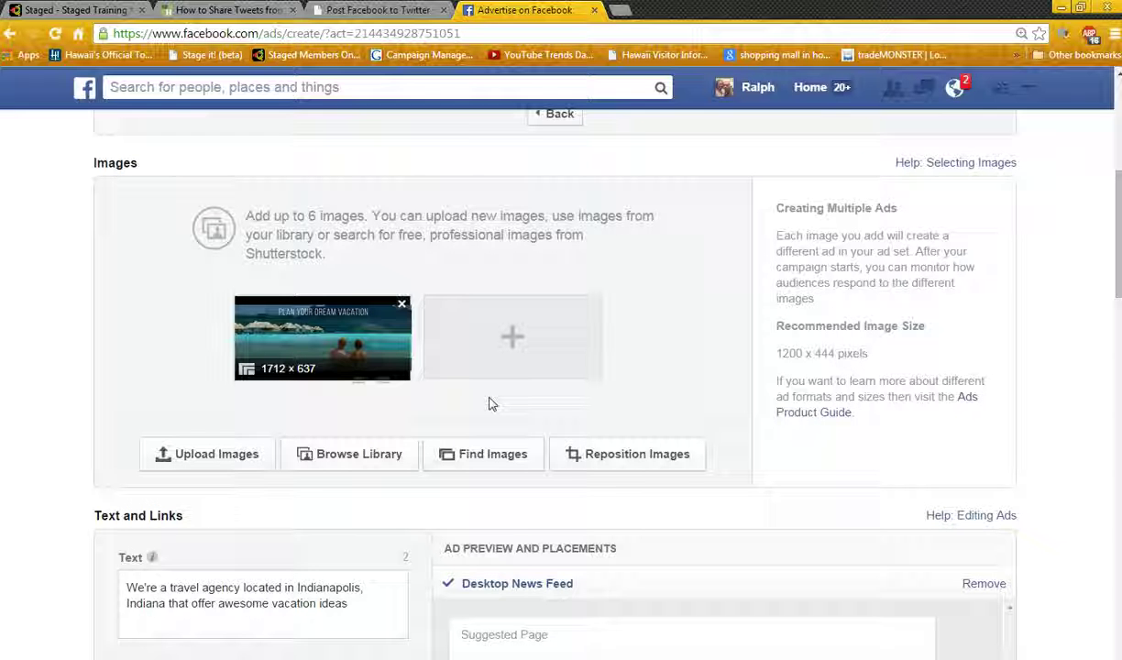
click(385, 370)
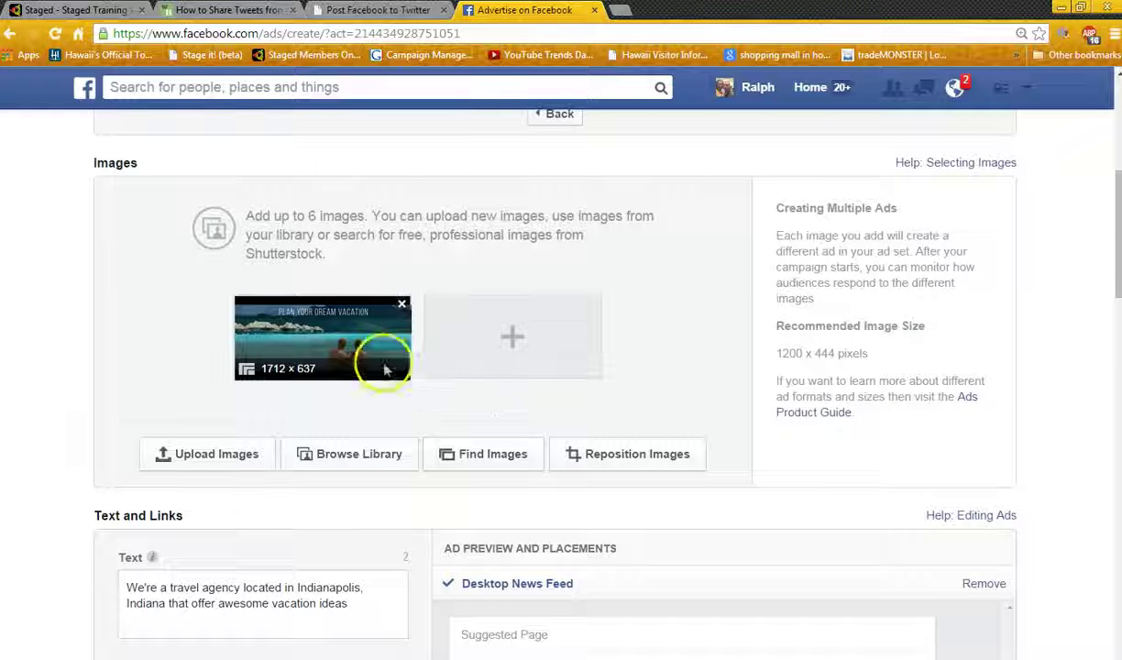
drag(385, 369, 462, 335)
scroll(466, 335, down, 1)
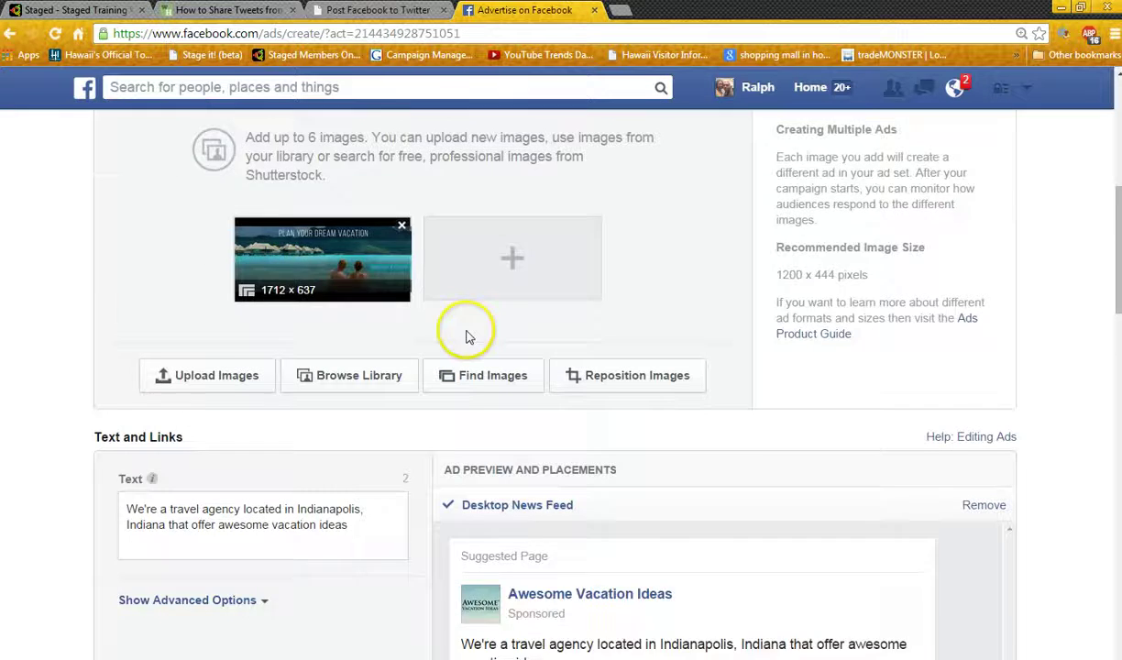
- Review the ad text, the ad preview and the Desktop News Feed, Mobile News Feed and Right Column placements
scroll(467, 337, down, 3)
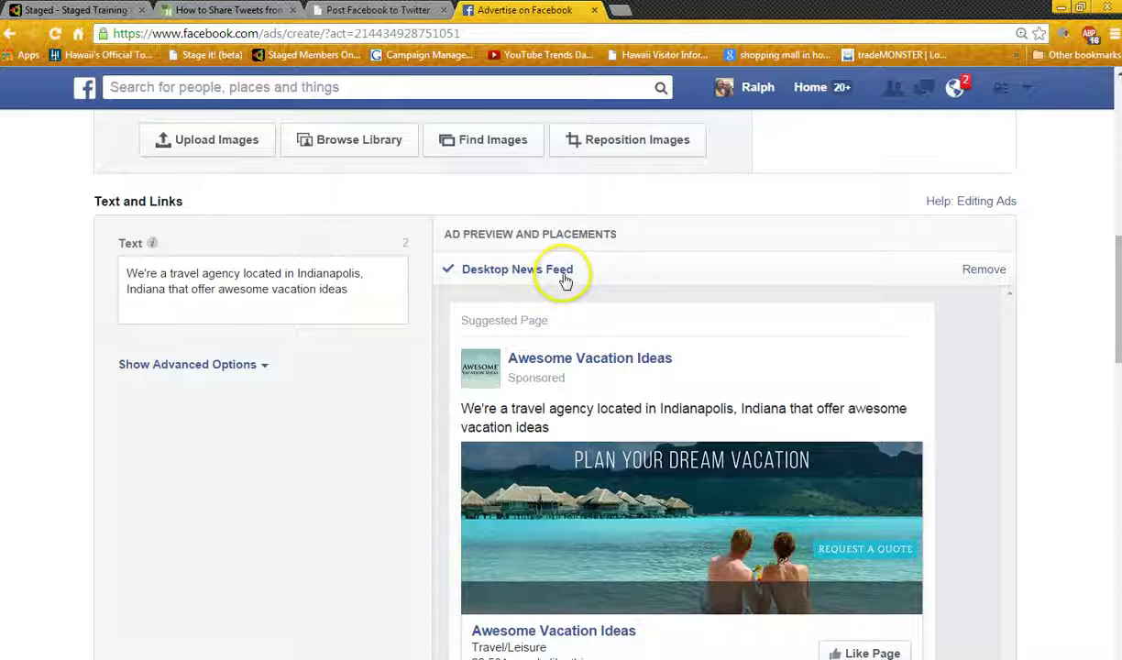
scroll(564, 282, down, 3)
click(449, 446)
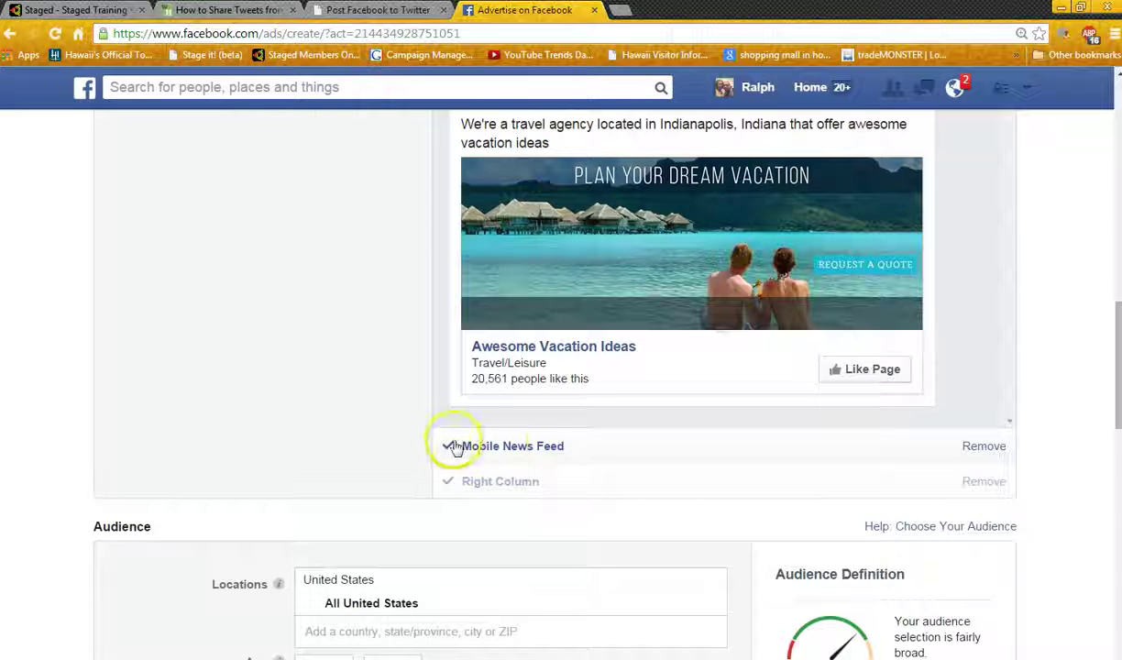
click(481, 483)
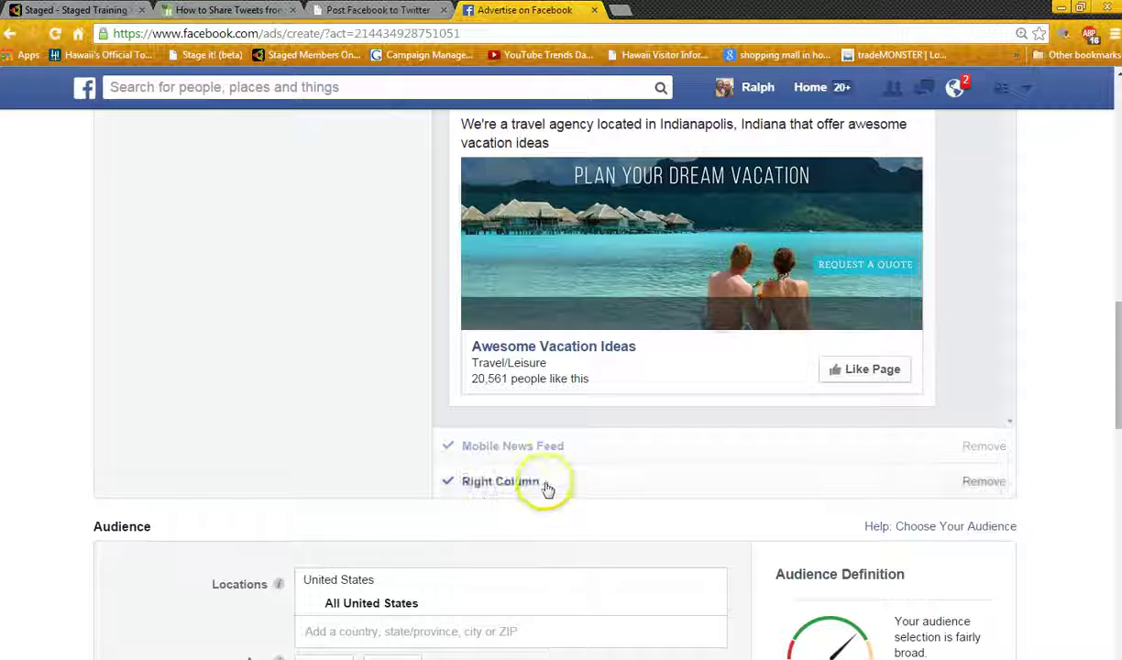
scroll(295, 423, up, 2)
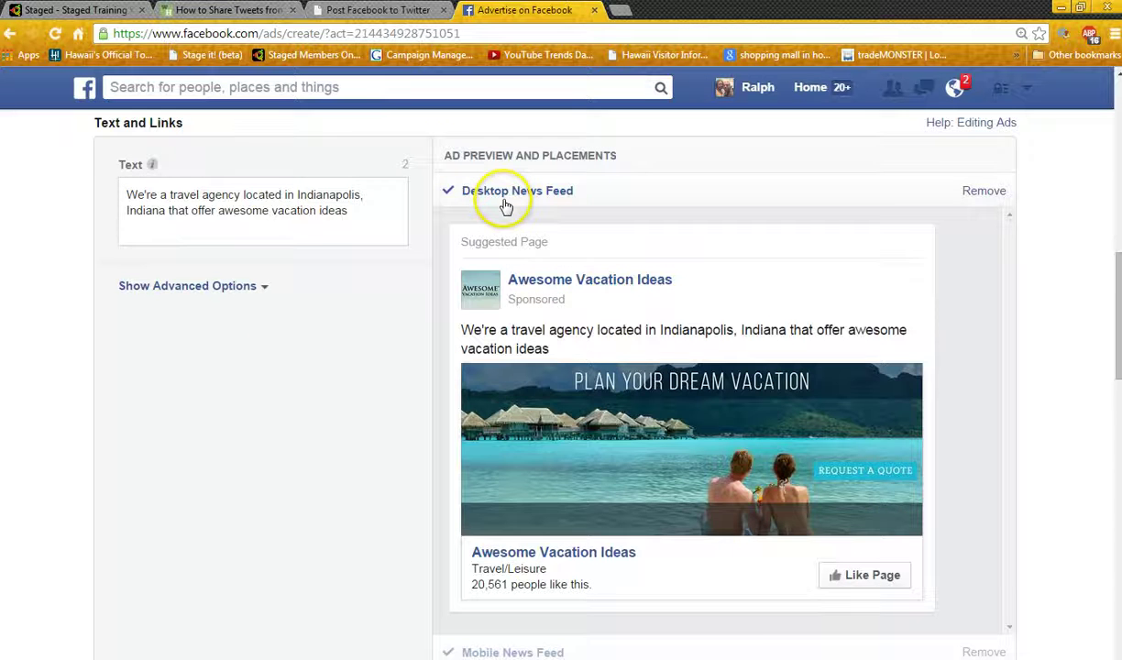
scroll(506, 206, down, 5)
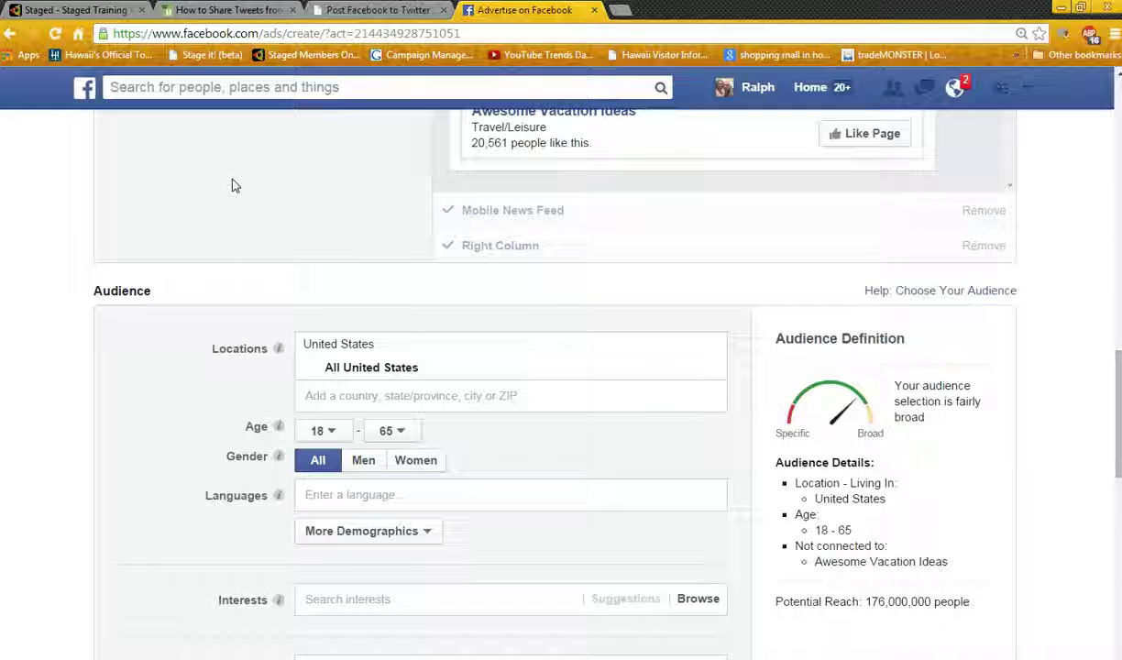
scroll(430, 247, up, 2)
scroll(470, 211, up, 3)
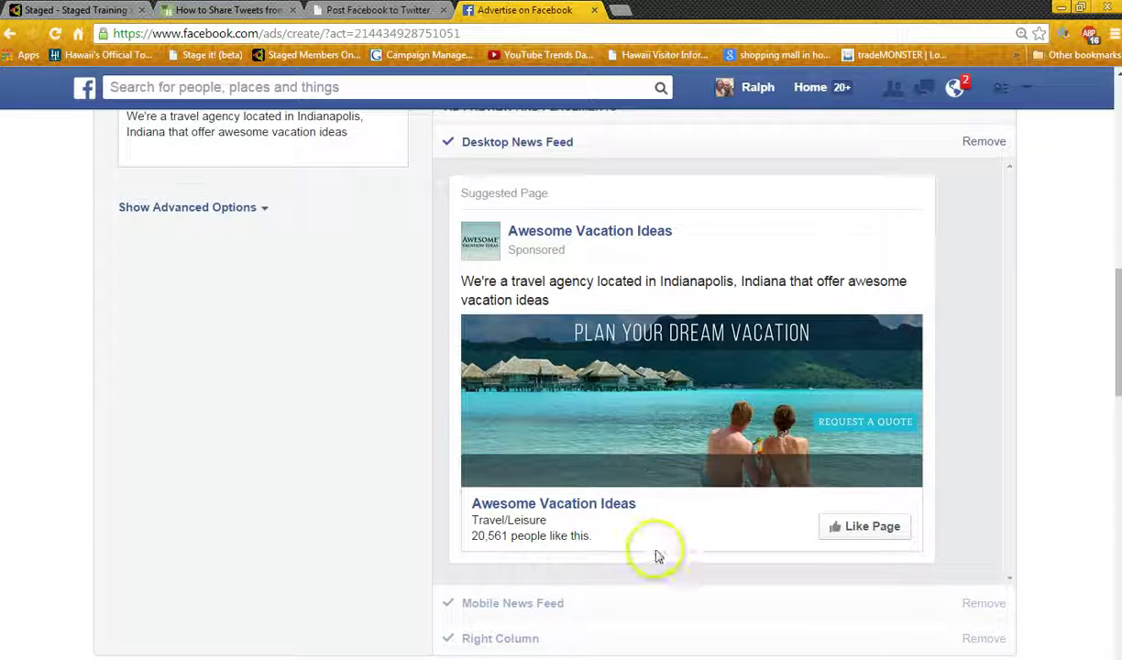
scroll(656, 554, down, 2)
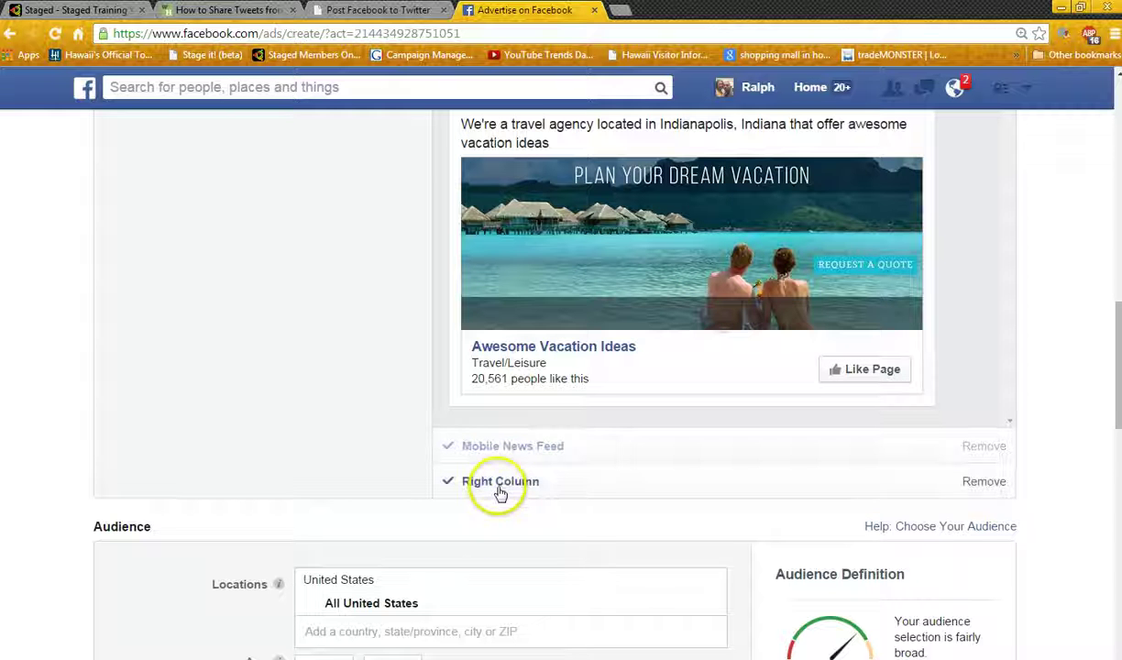
scroll(500, 491, up, 1)
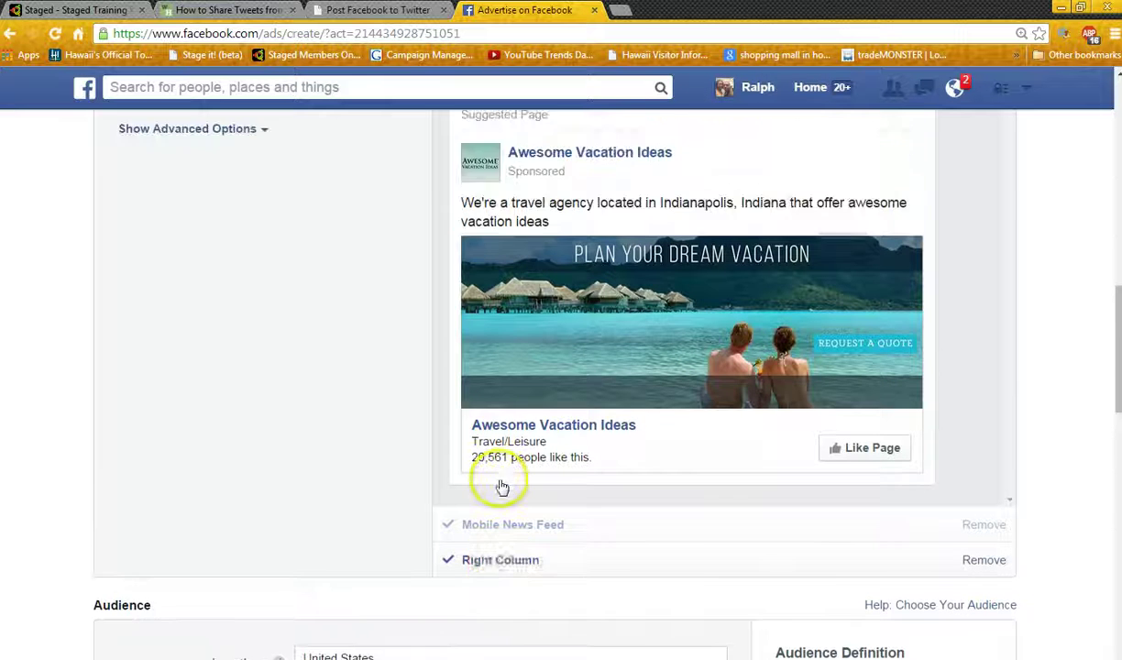
- Look through the Audience settings, covering location, age, gender, languages, interests, behaviors and connections
scroll(501, 491, down, 2)
scroll(501, 491, down, 4)
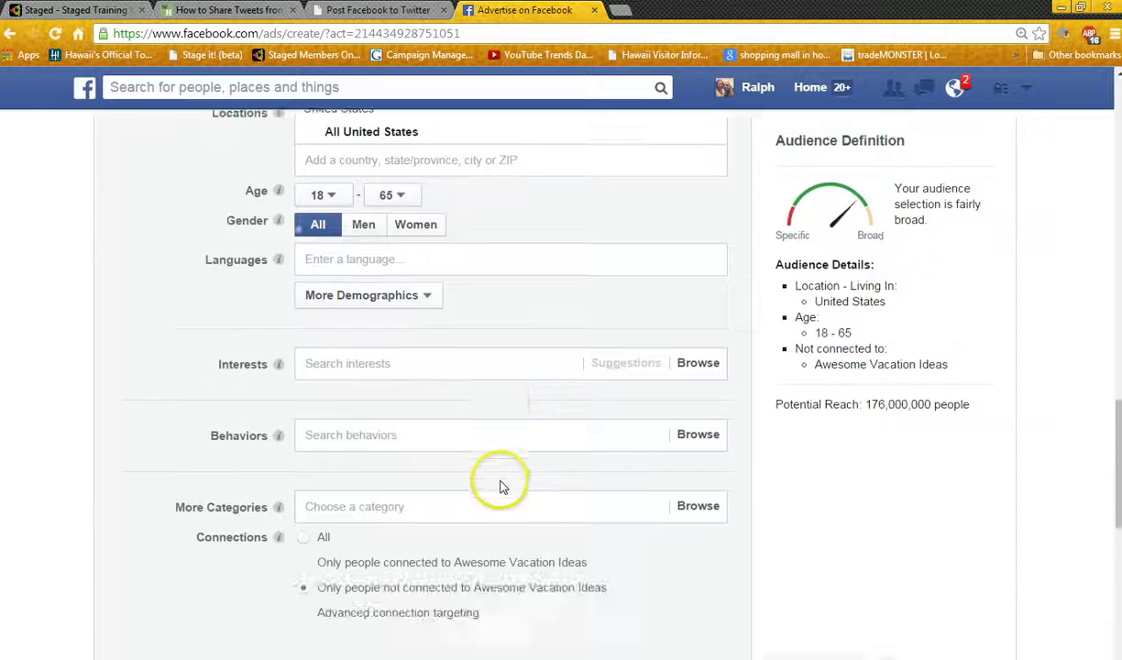
scroll(502, 485, up, 2)
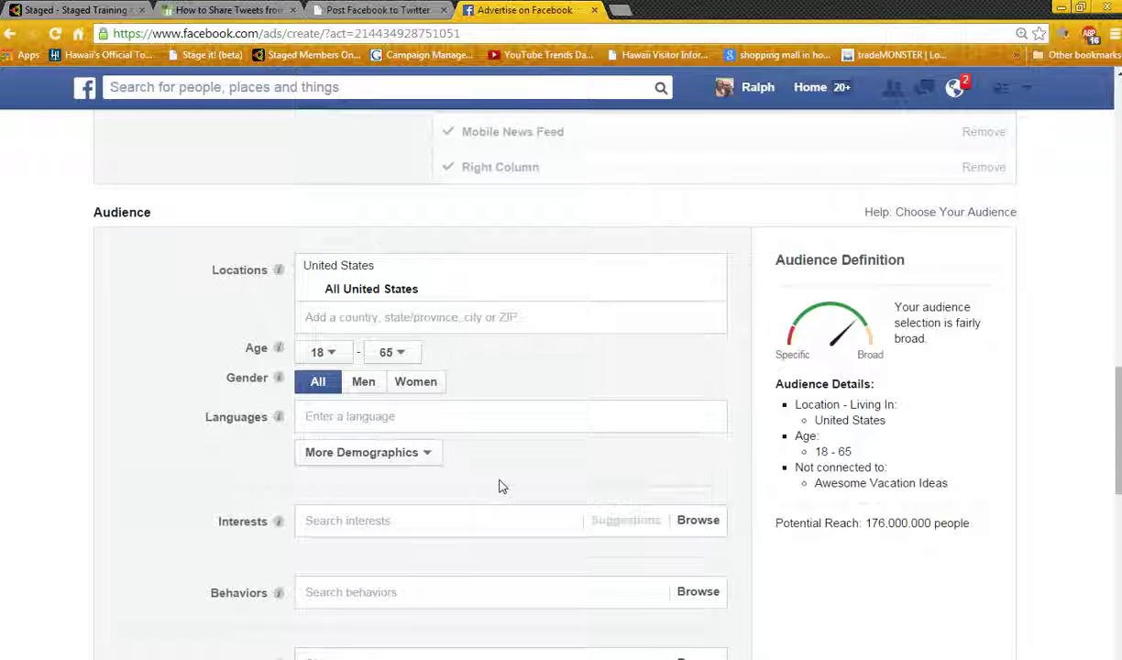
mouse_move(376, 292)
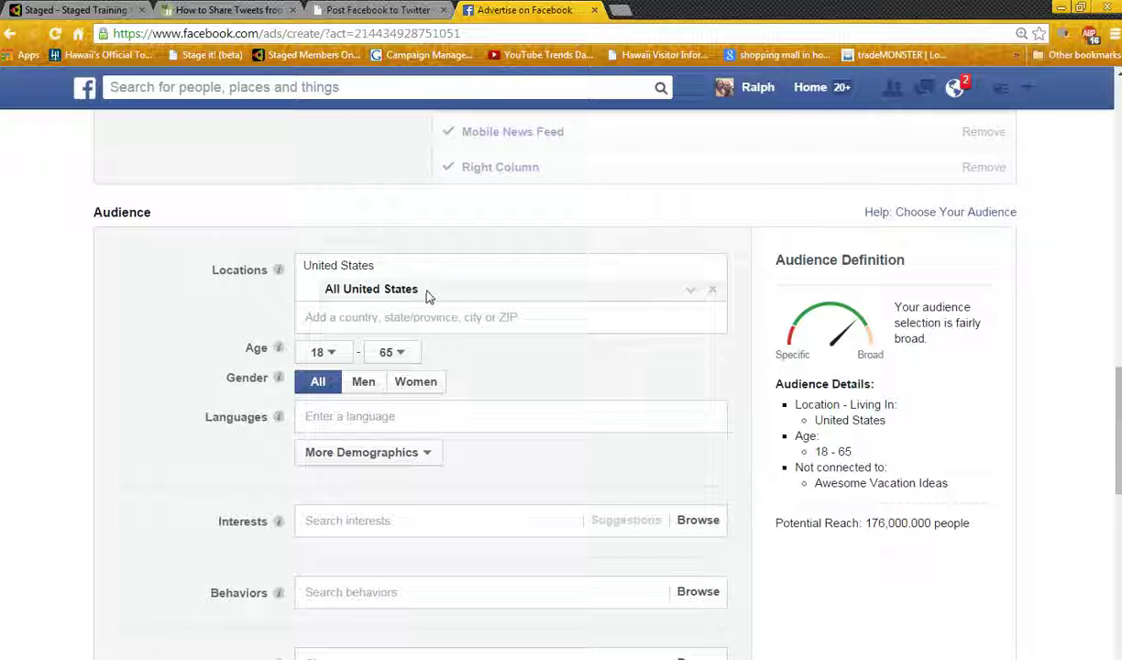
- Check the exclusion targeting option offered for the All United States location
click(417, 291)
click(689, 292)
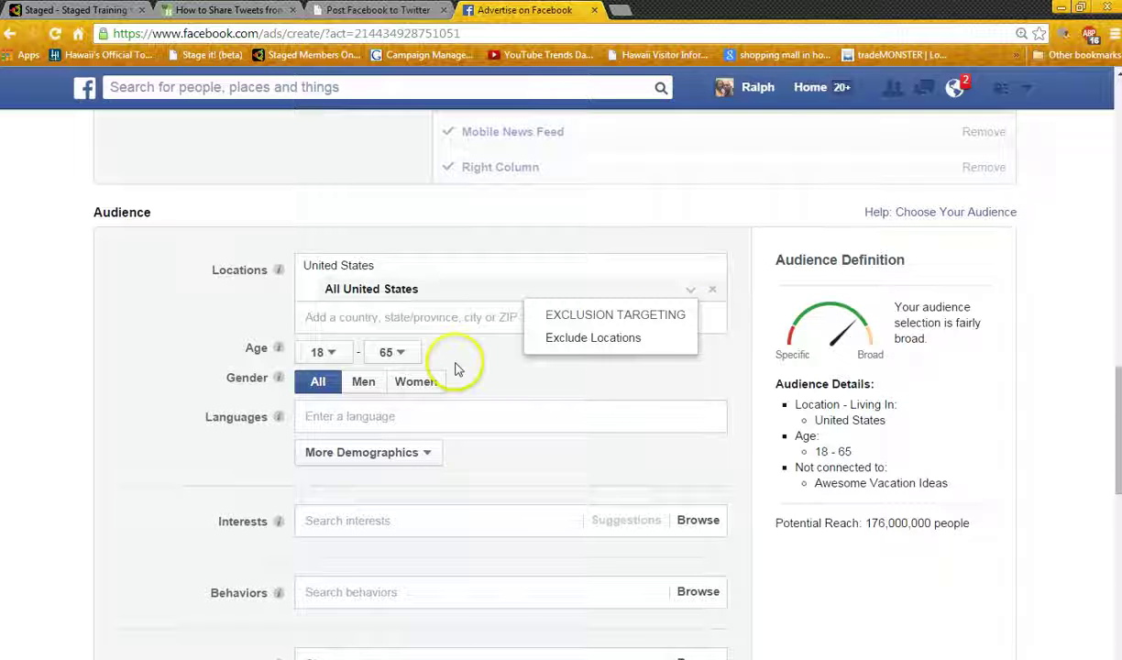
click(366, 366)
- Set the audience's minimum age to 24 and keep the gender targeting on All
click(324, 352)
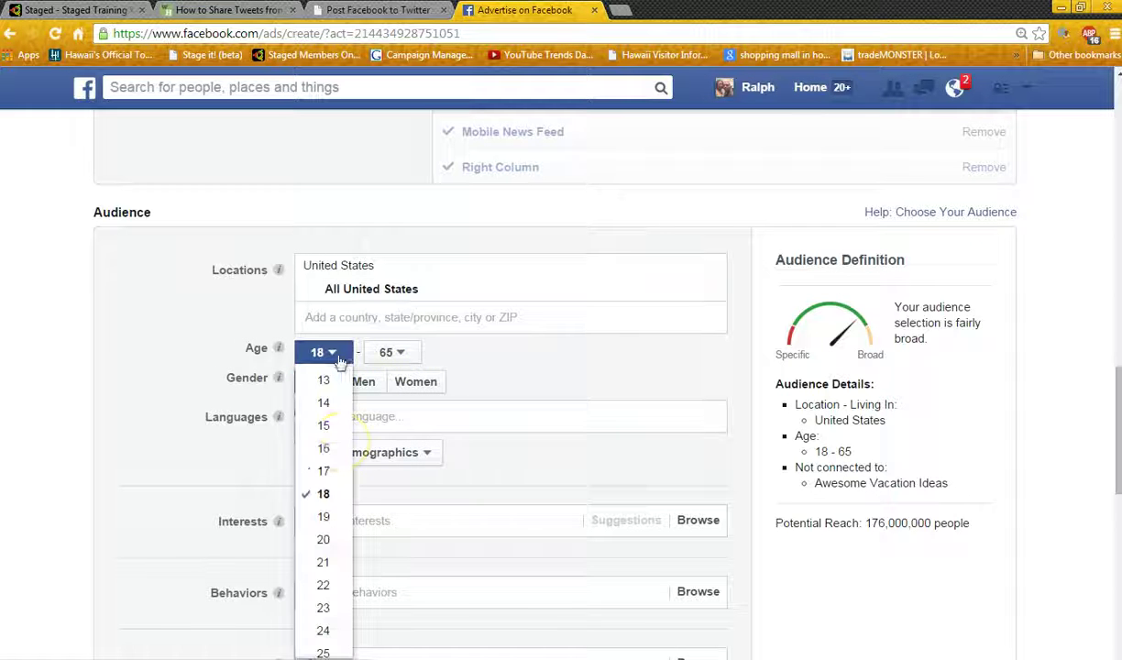
scroll(339, 421, down, 5)
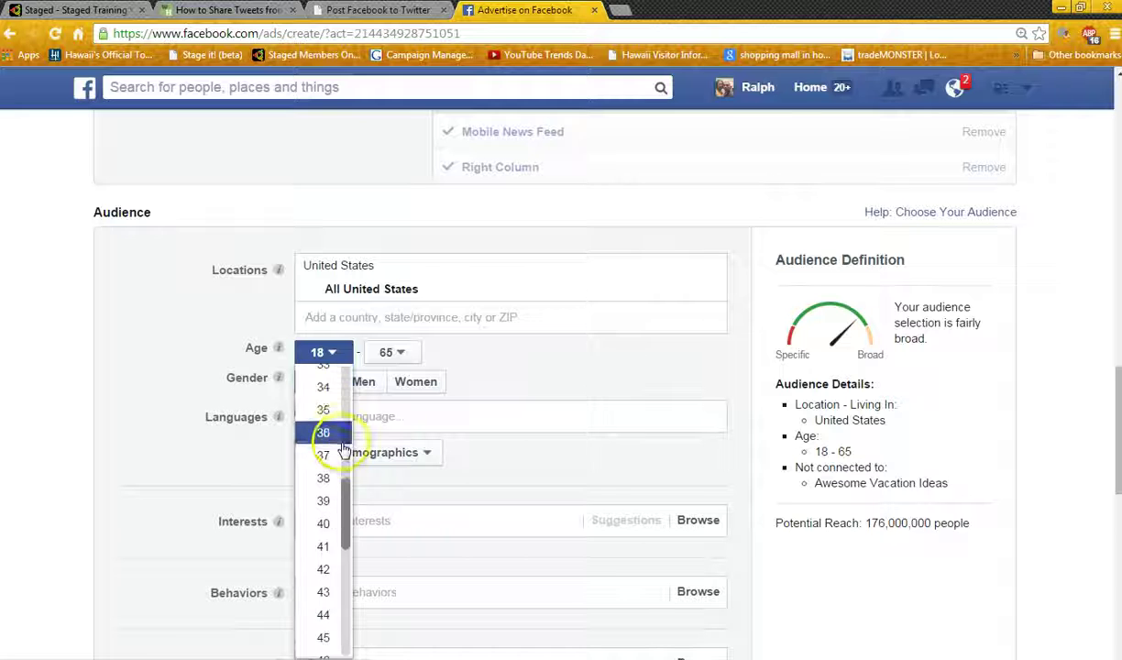
scroll(337, 426, up, 3)
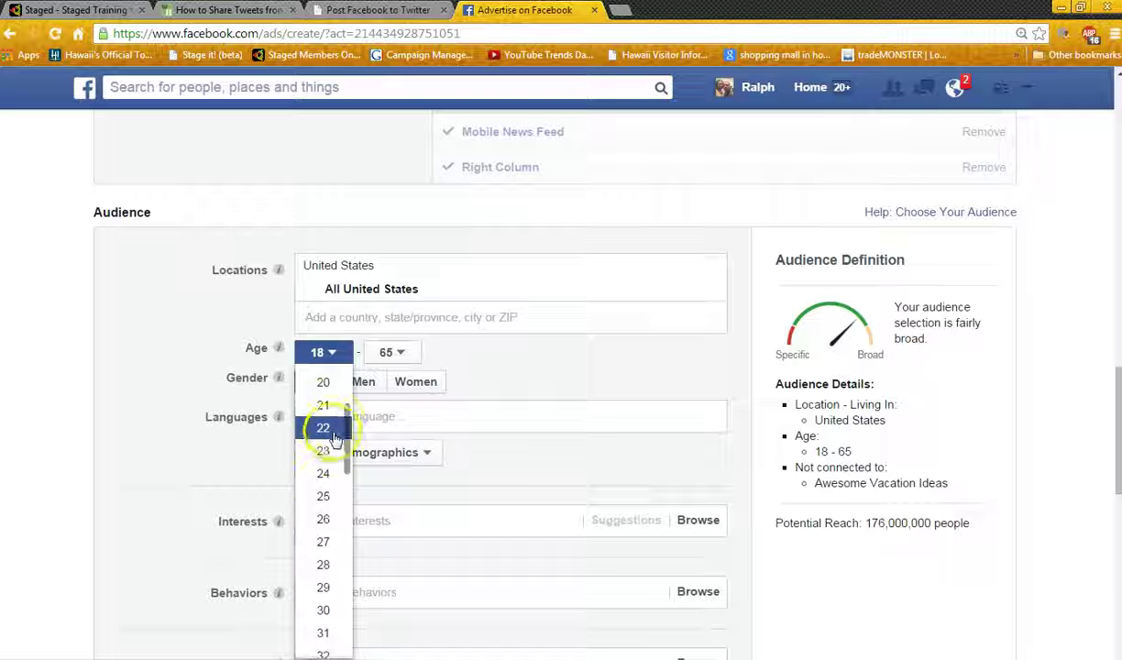
click(329, 475)
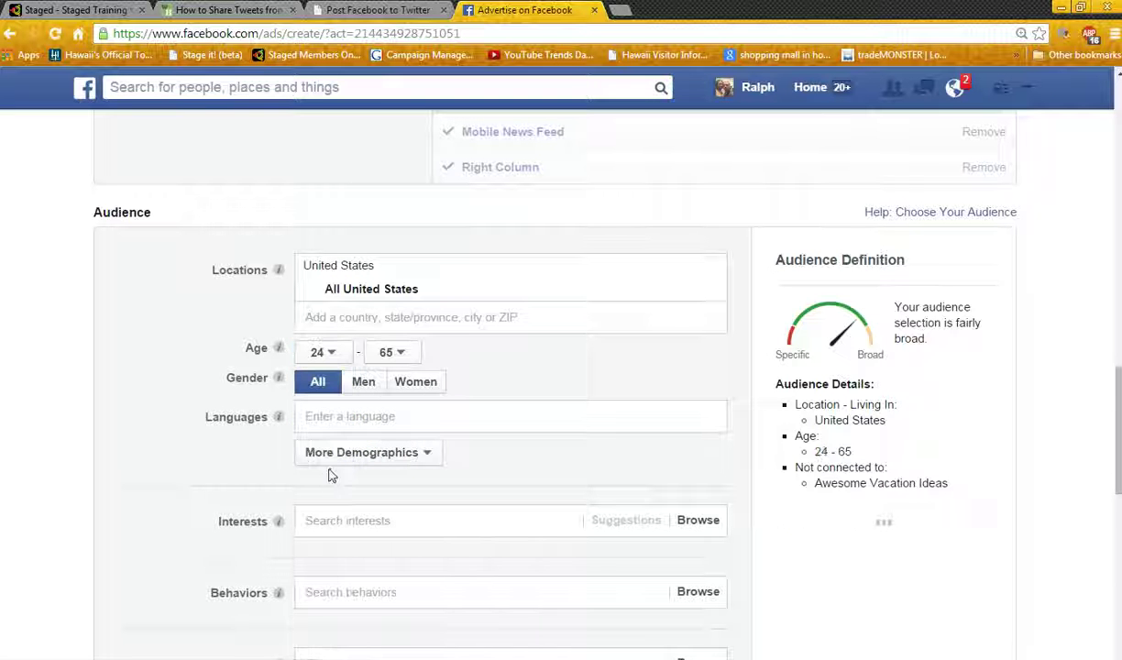
click(400, 356)
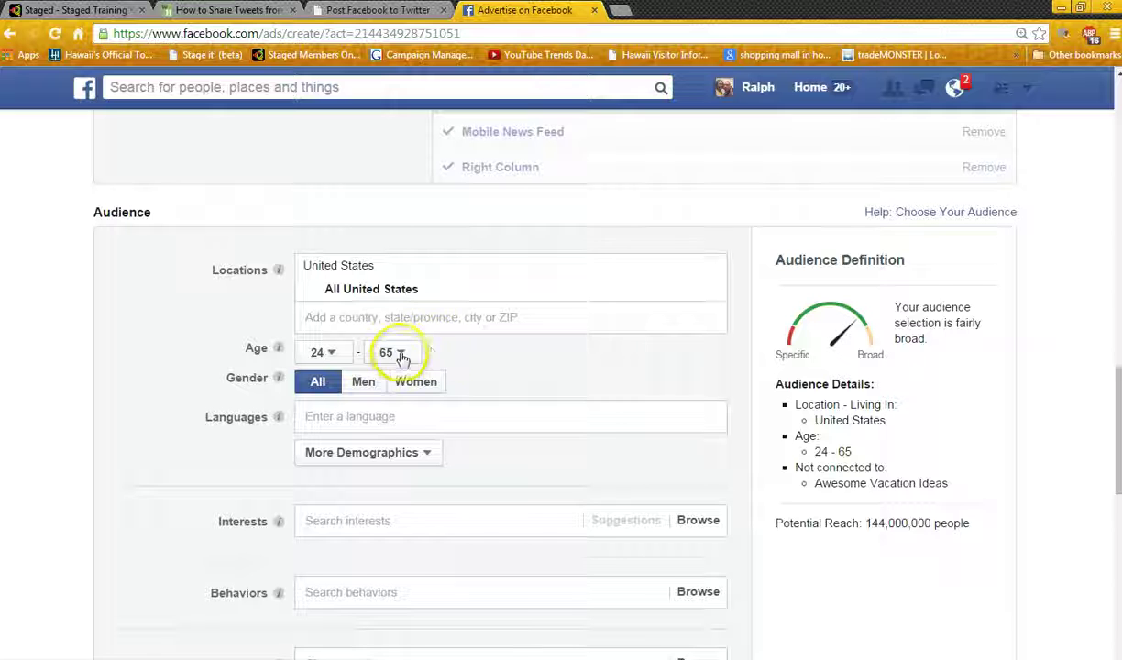
click(317, 382)
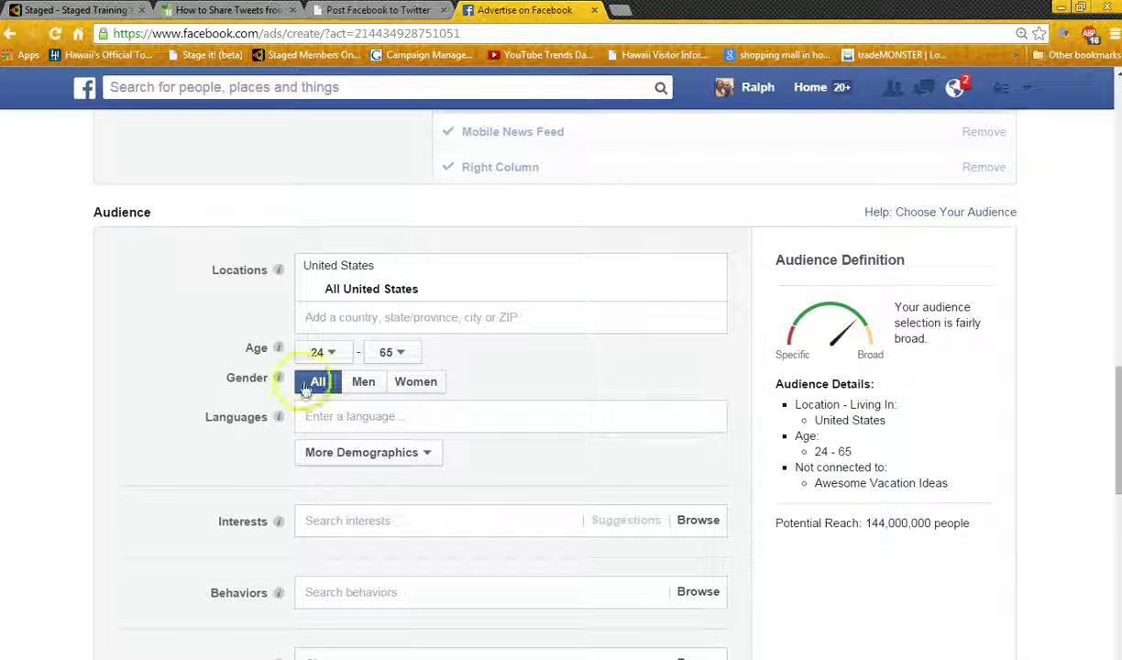
- Search the audience languages for "en" and look over the English variants without selecting one
scroll(431, 385, down, 1)
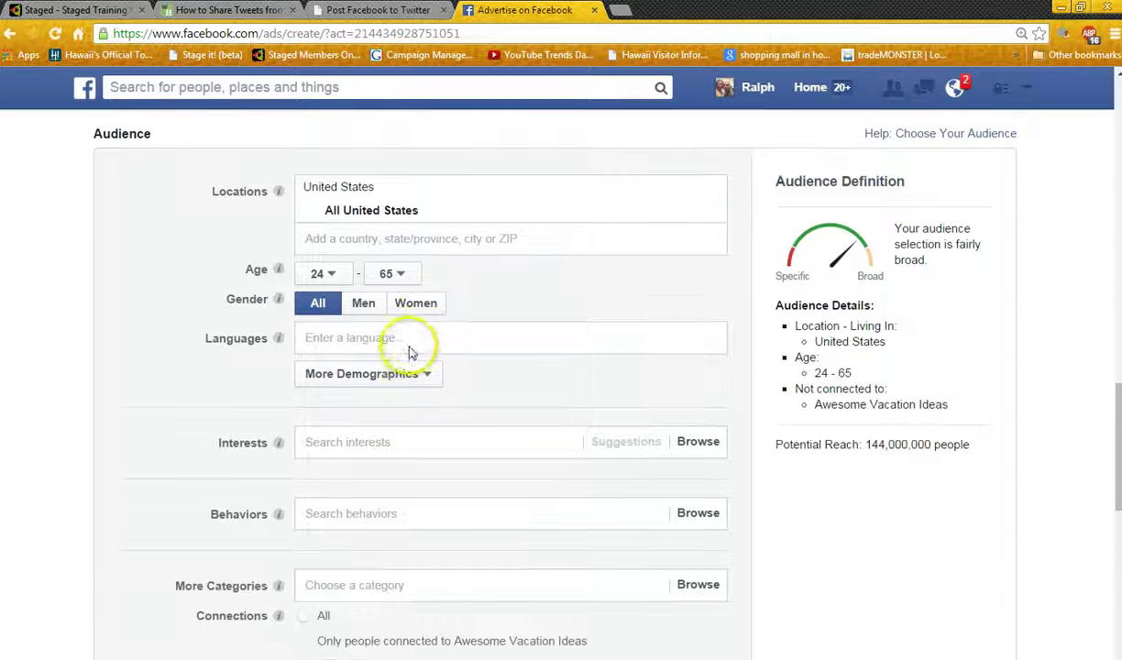
click(410, 338)
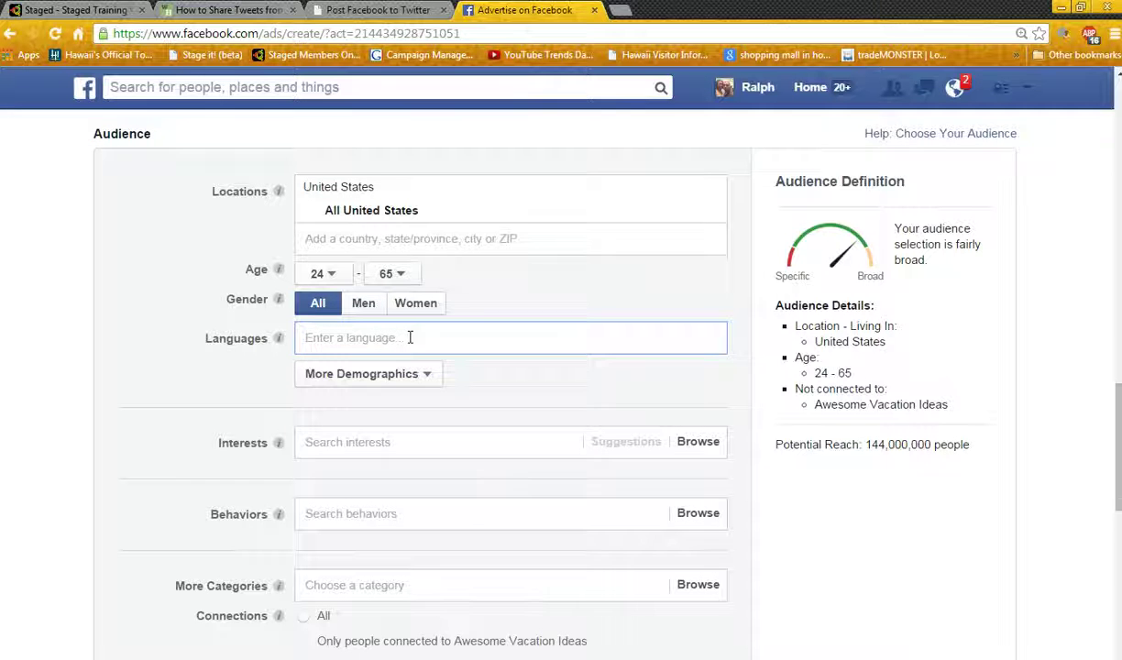
text(en)
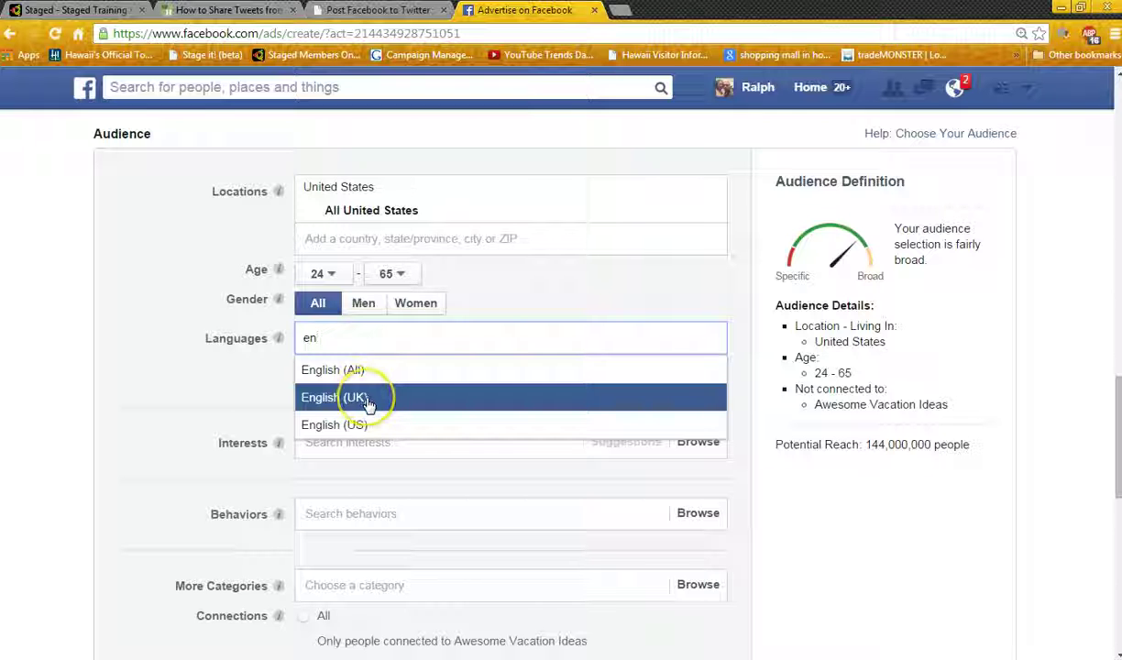
key(Down)
key(Down)
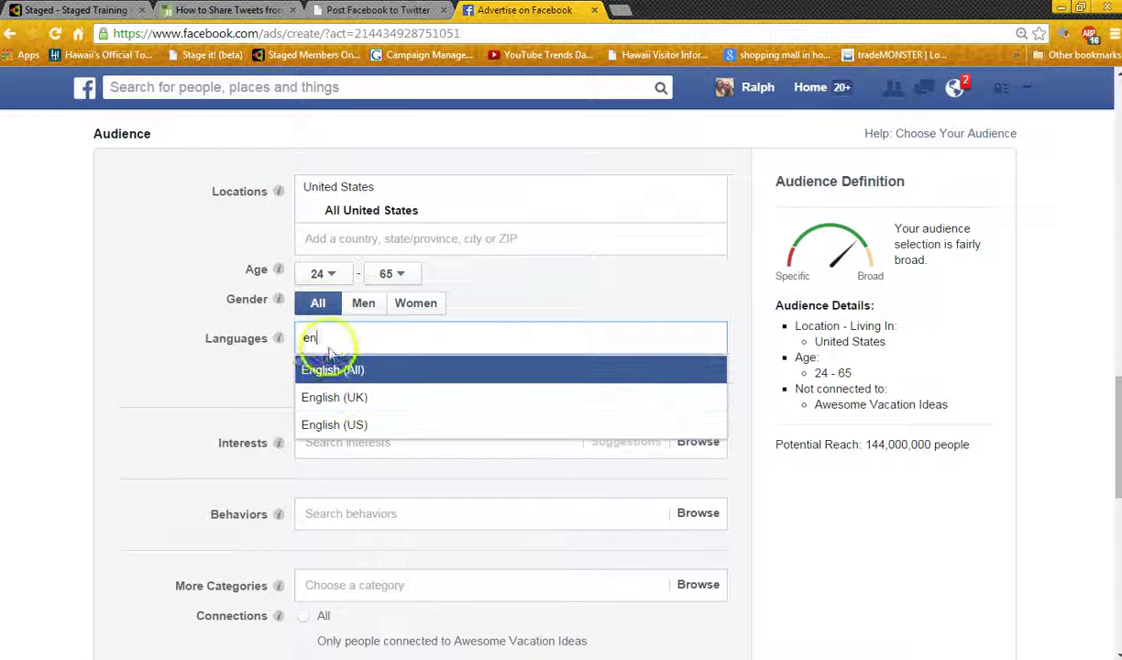
click(220, 365)
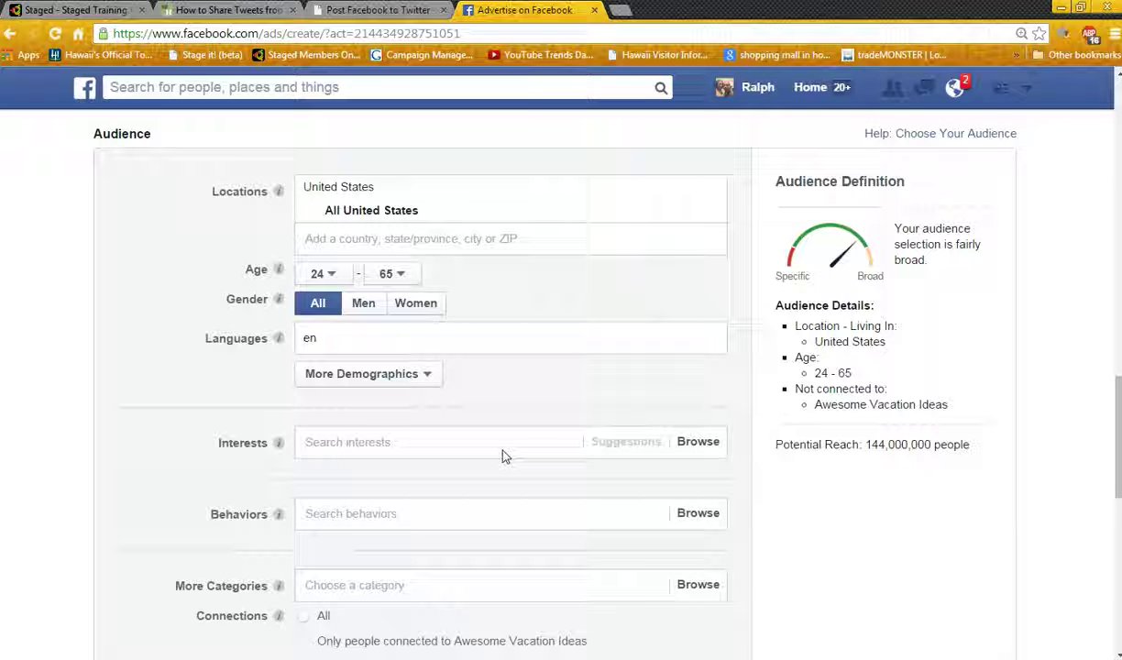
- Search the audience interests for "travel" and add the Travel interest
click(466, 444)
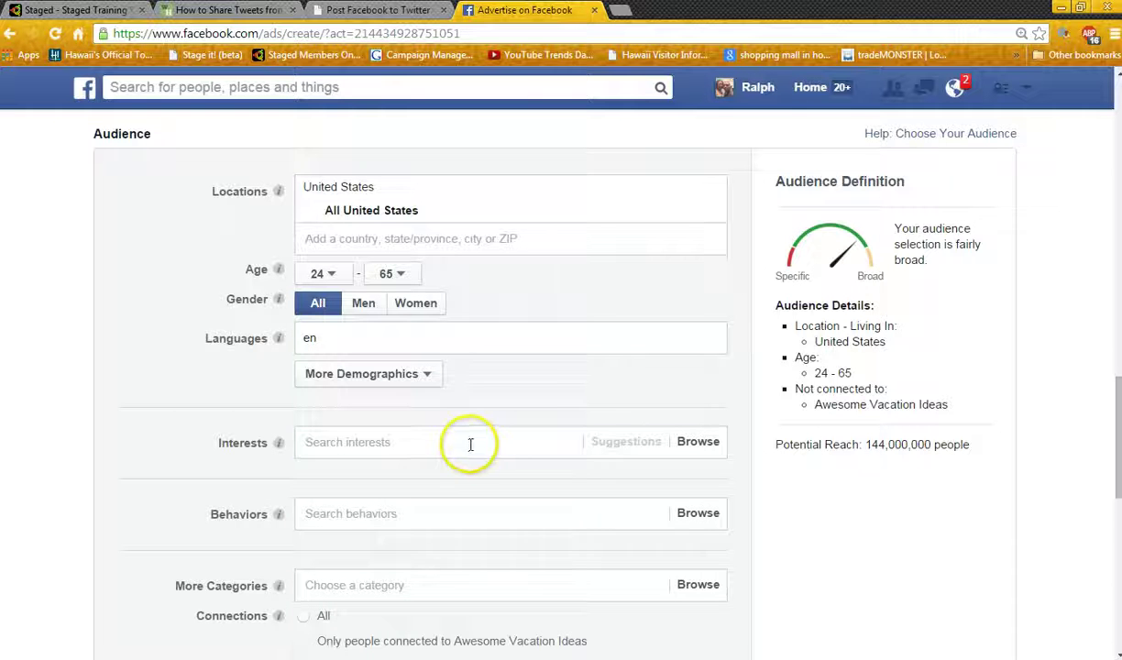
text(t)
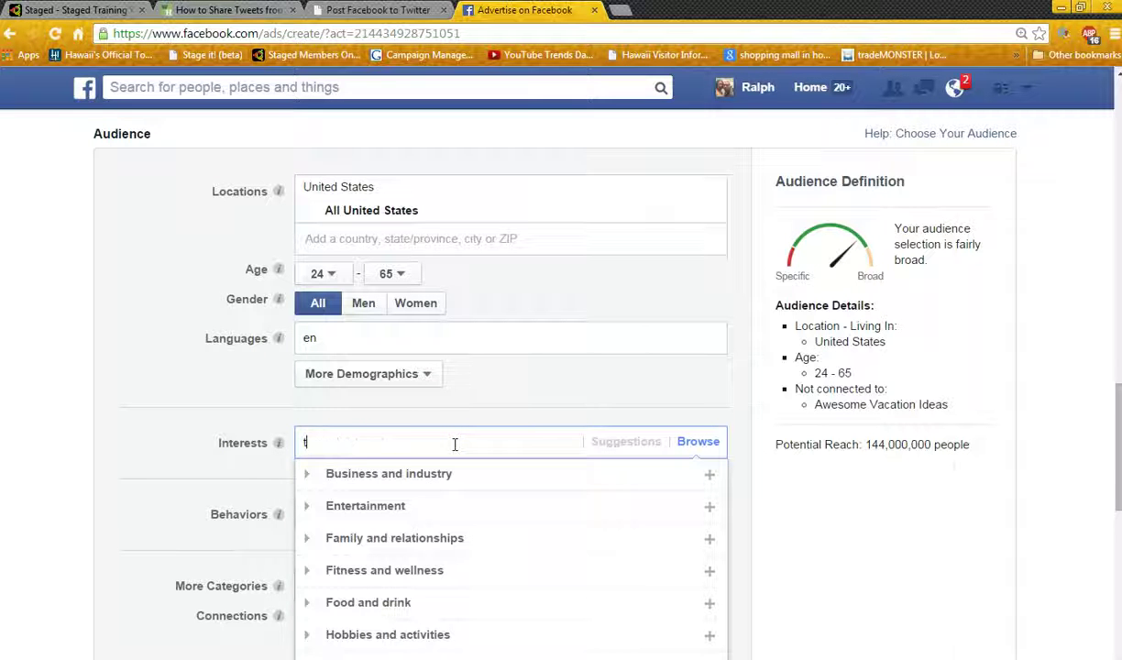
text(ravel)
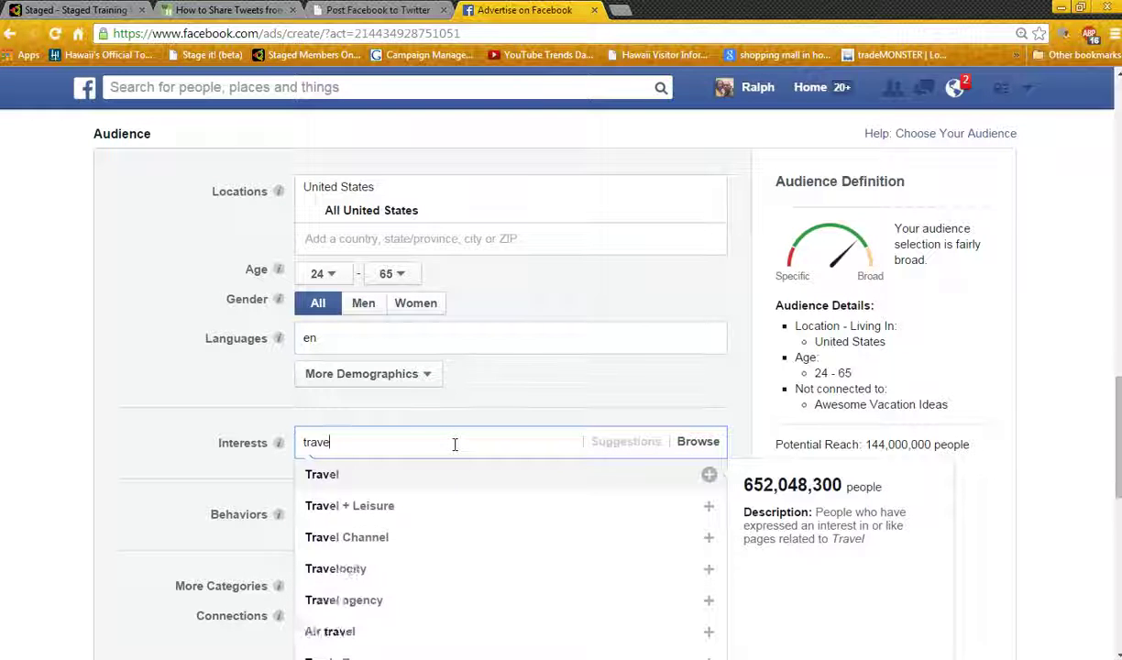
click(372, 477)
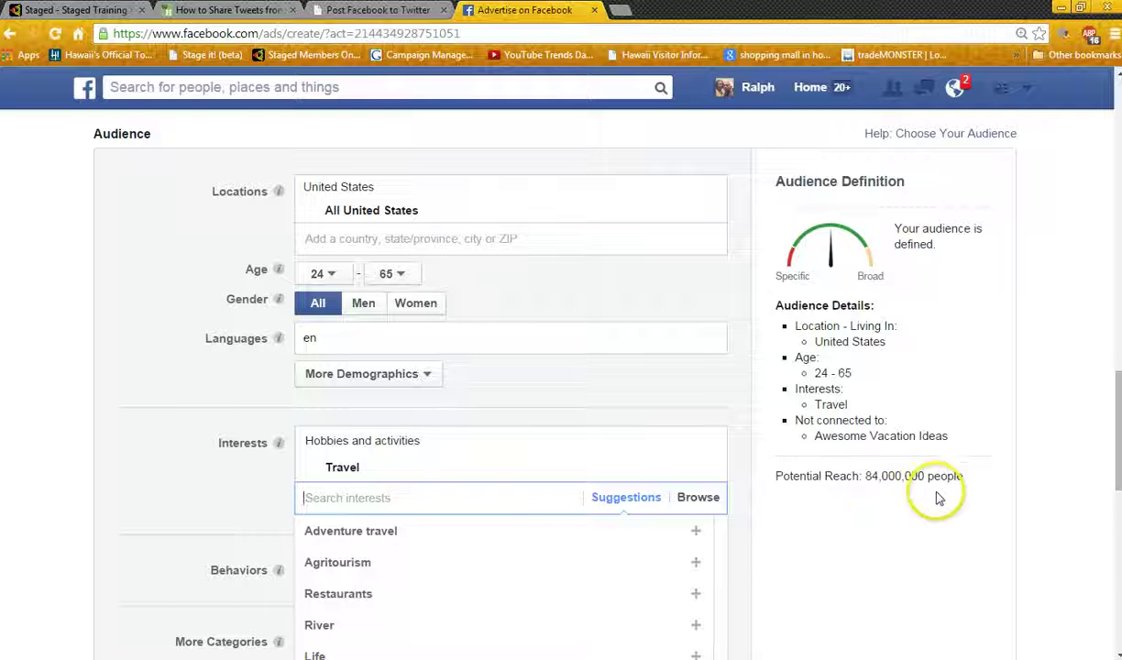
- Add Photography as a second audience interest
scroll(733, 486, down, 1)
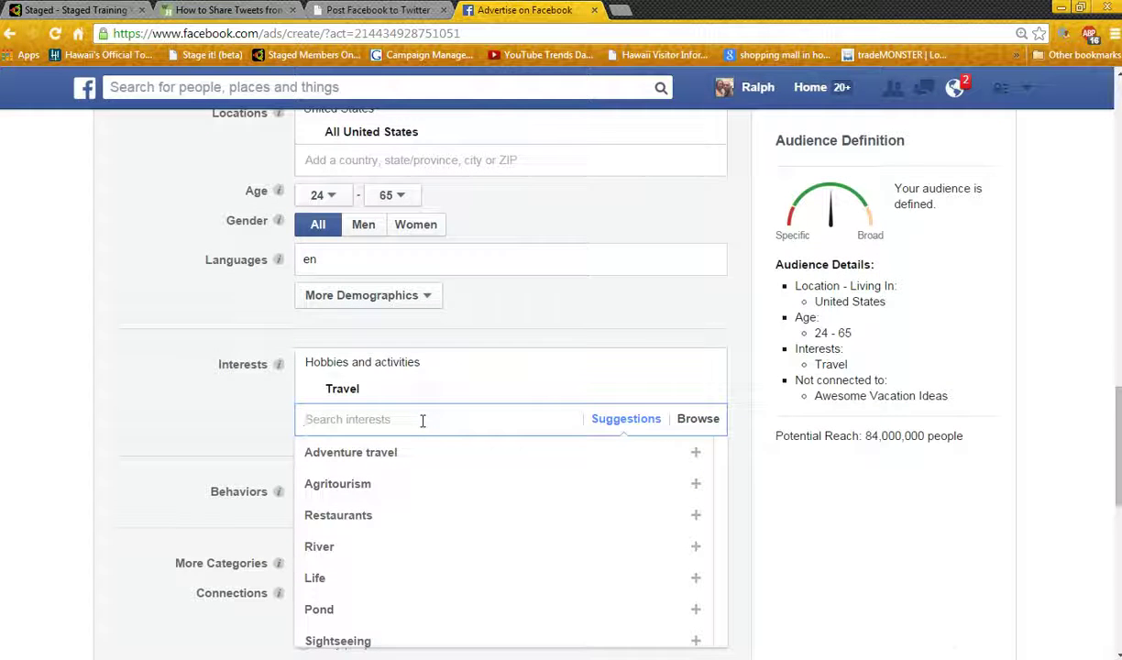
text(pho)
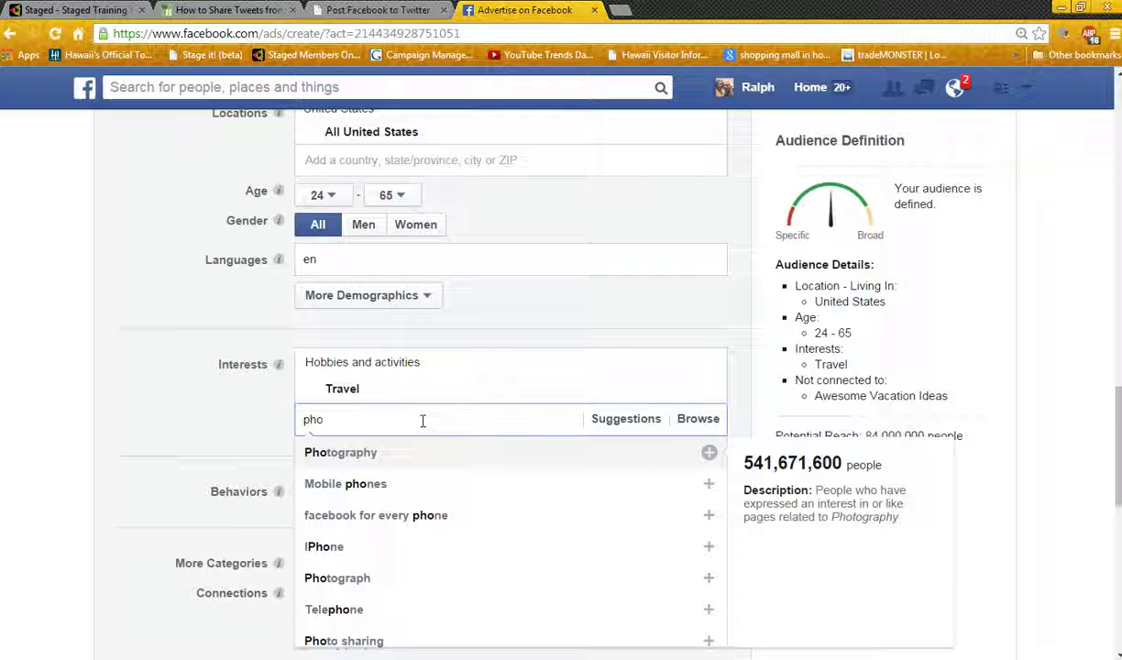
text(t)
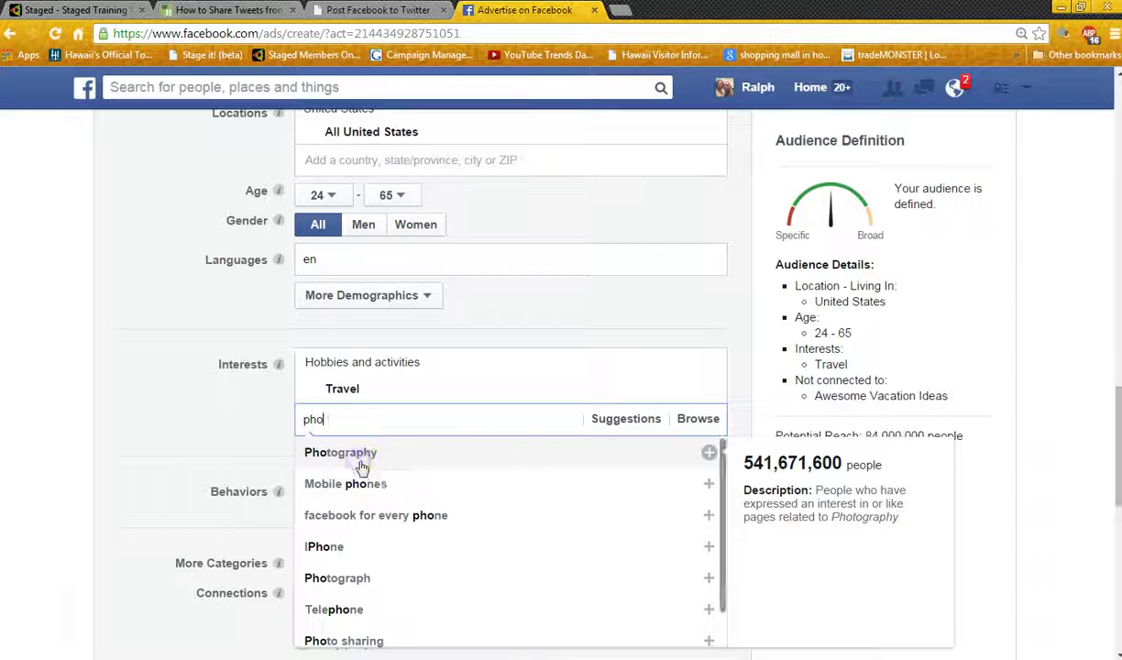
click(358, 453)
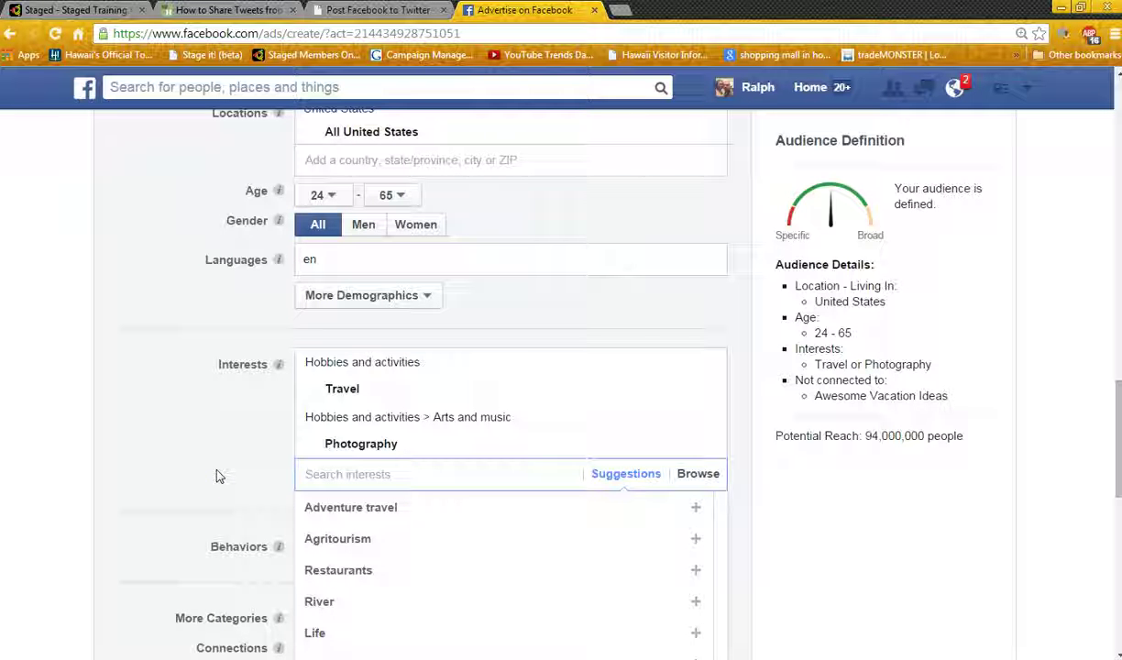
- Review the audience size details of the Travel and Photography interests and of the suggested Adventure travel interest
mouse_move(390, 392)
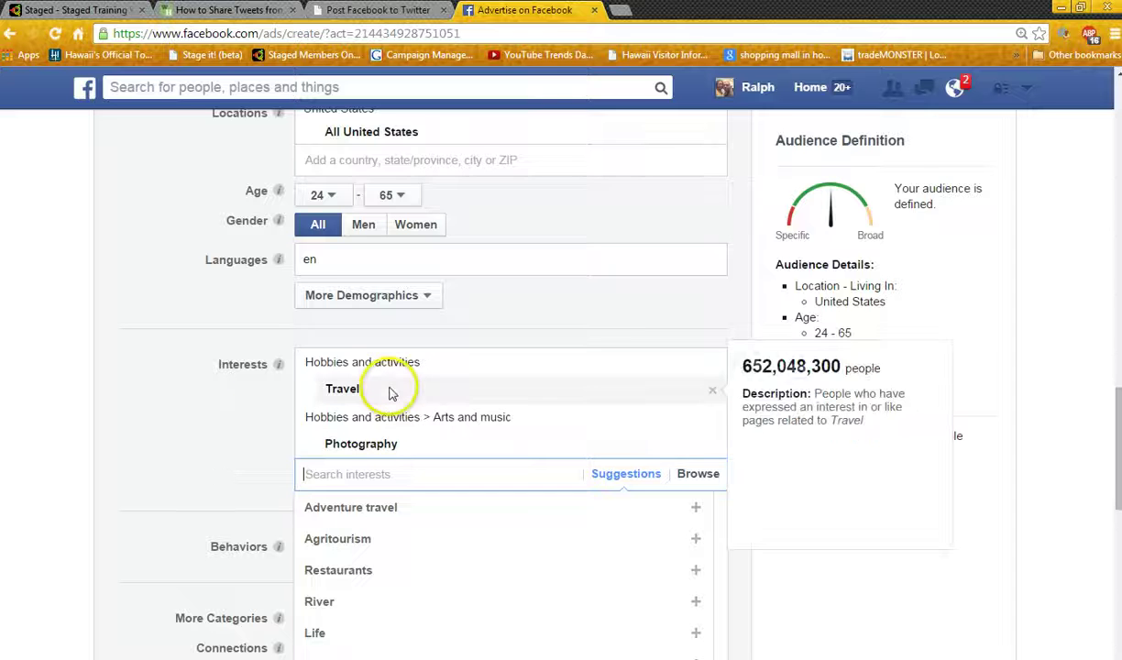
mouse_move(386, 445)
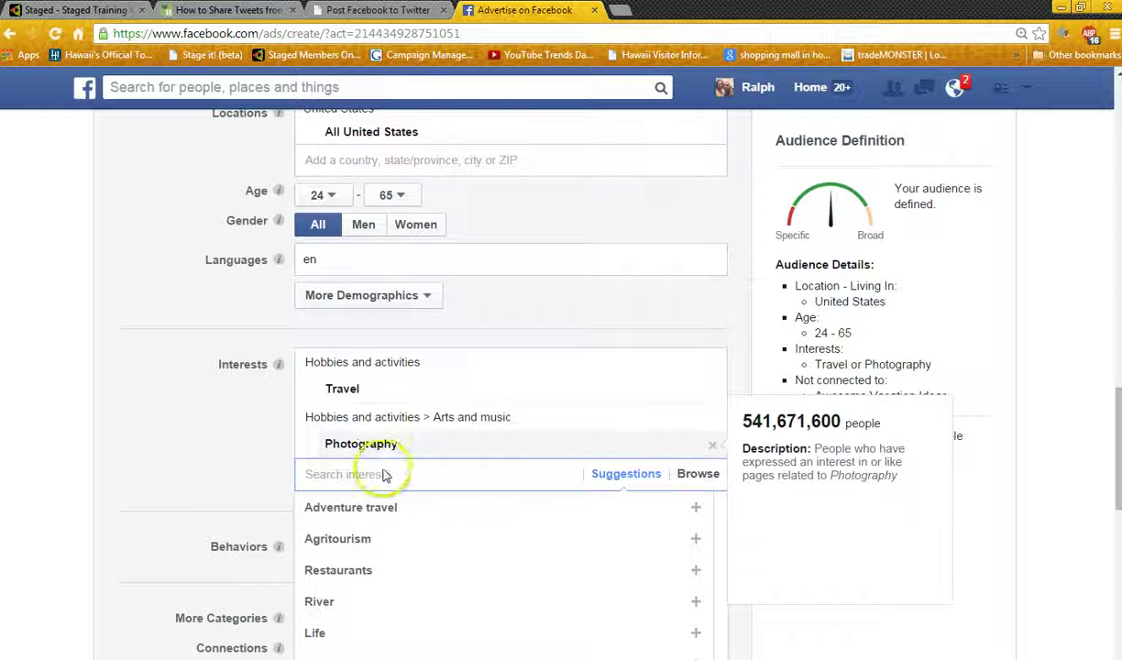
click(385, 475)
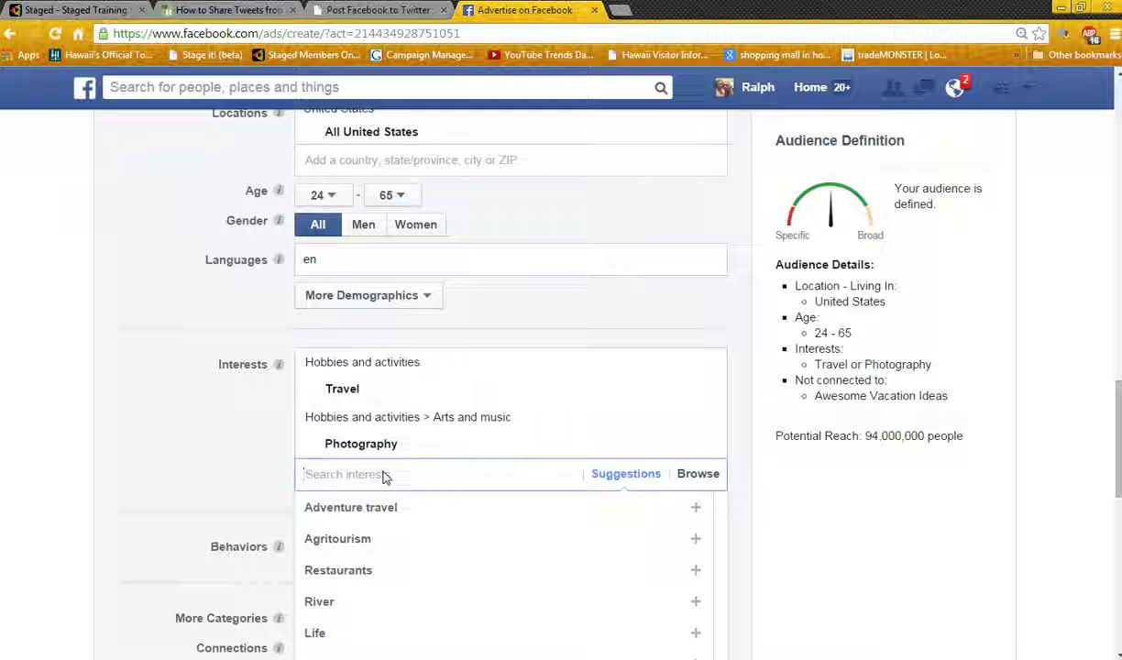
mouse_move(350, 506)
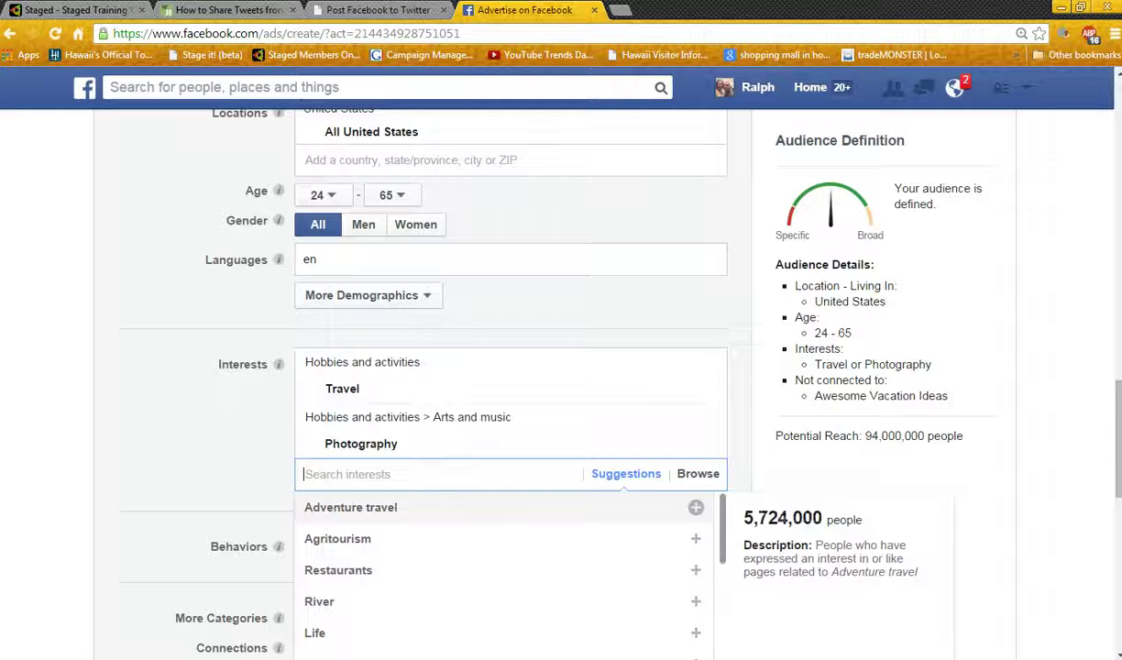
click(949, 463)
- Browse the behavior targeting categories from Automotive through Travel without adding any
scroll(868, 488, down, 3)
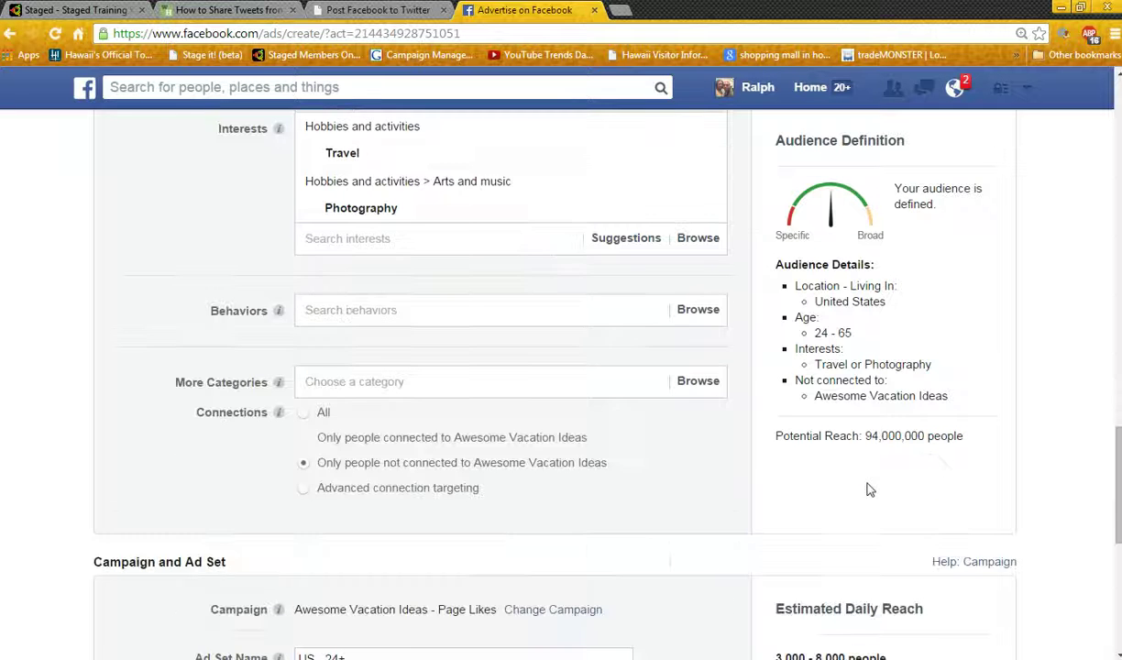
click(680, 312)
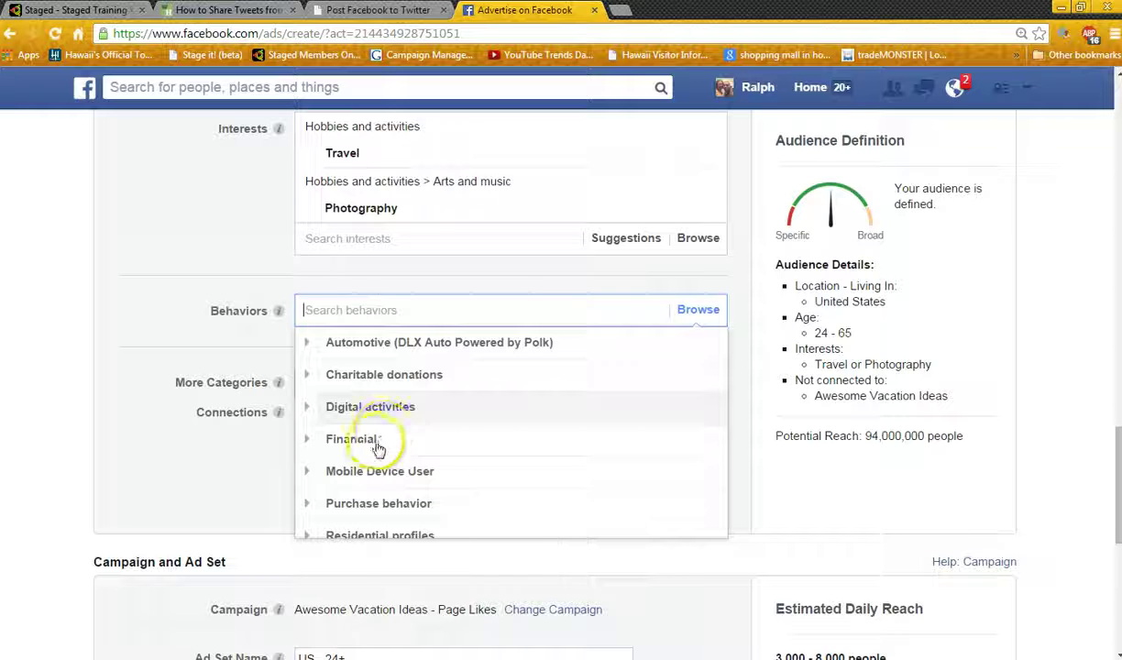
scroll(449, 427, down, 2)
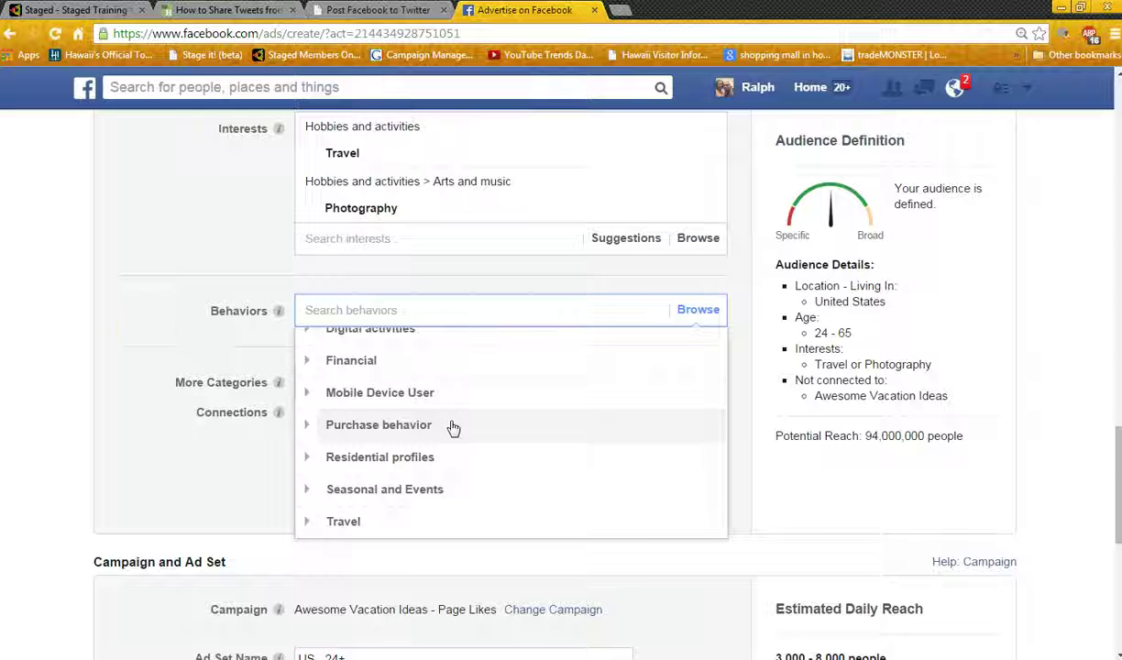
click(150, 334)
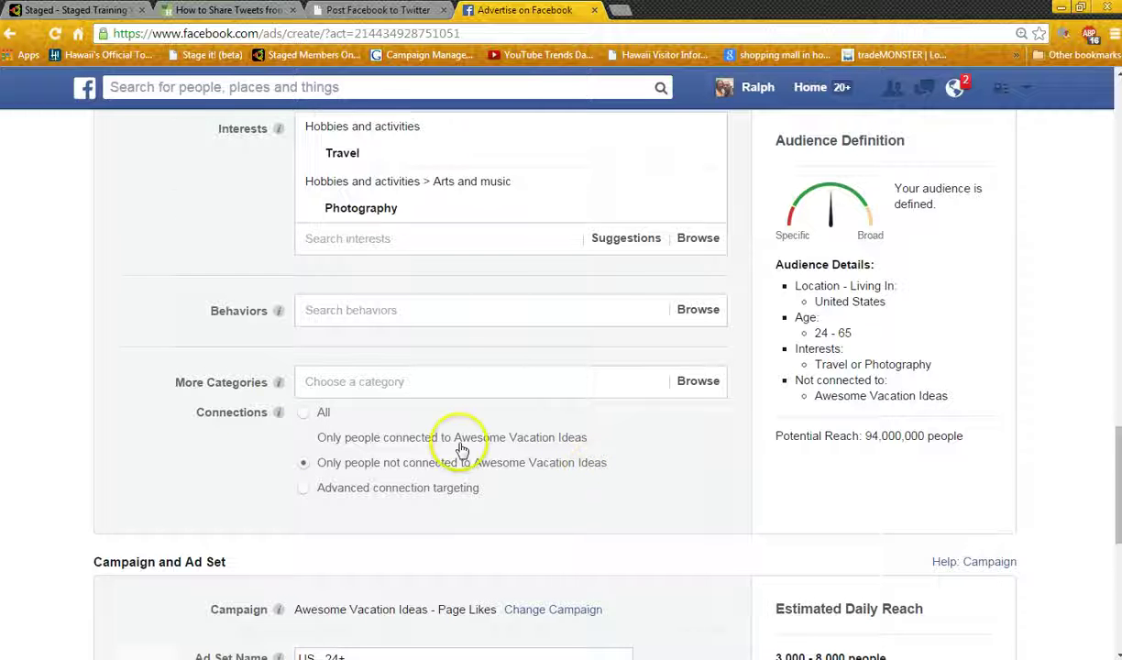
- Enter 1 as the ad set's budget amount, keeping the budget type on Per day
scroll(449, 445, down, 3)
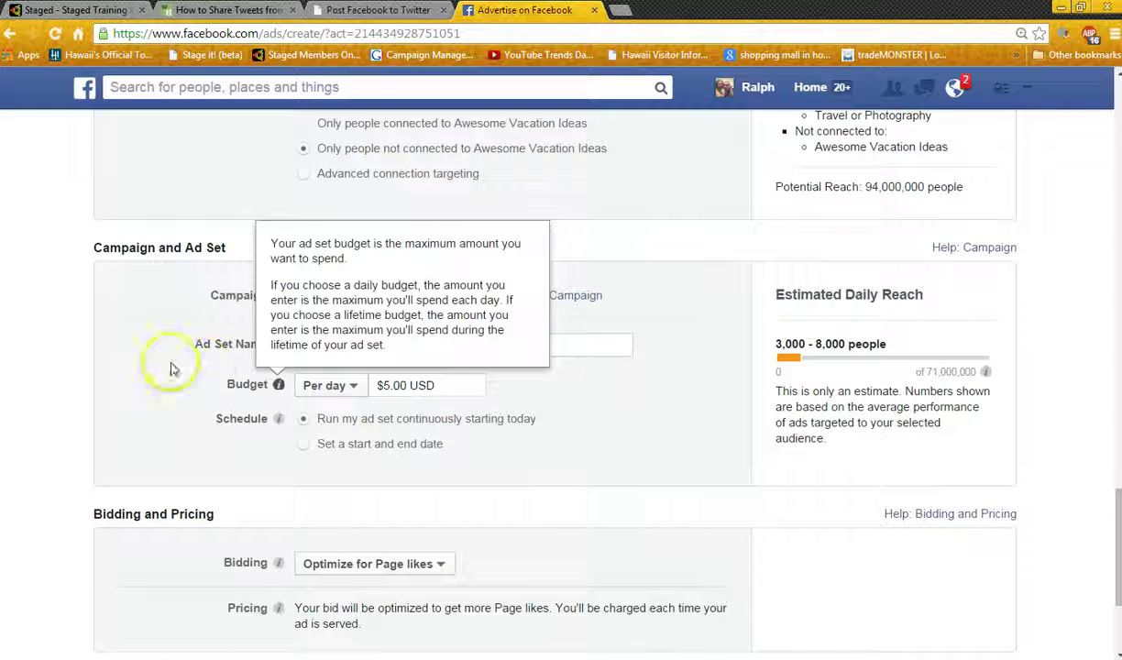
click(385, 352)
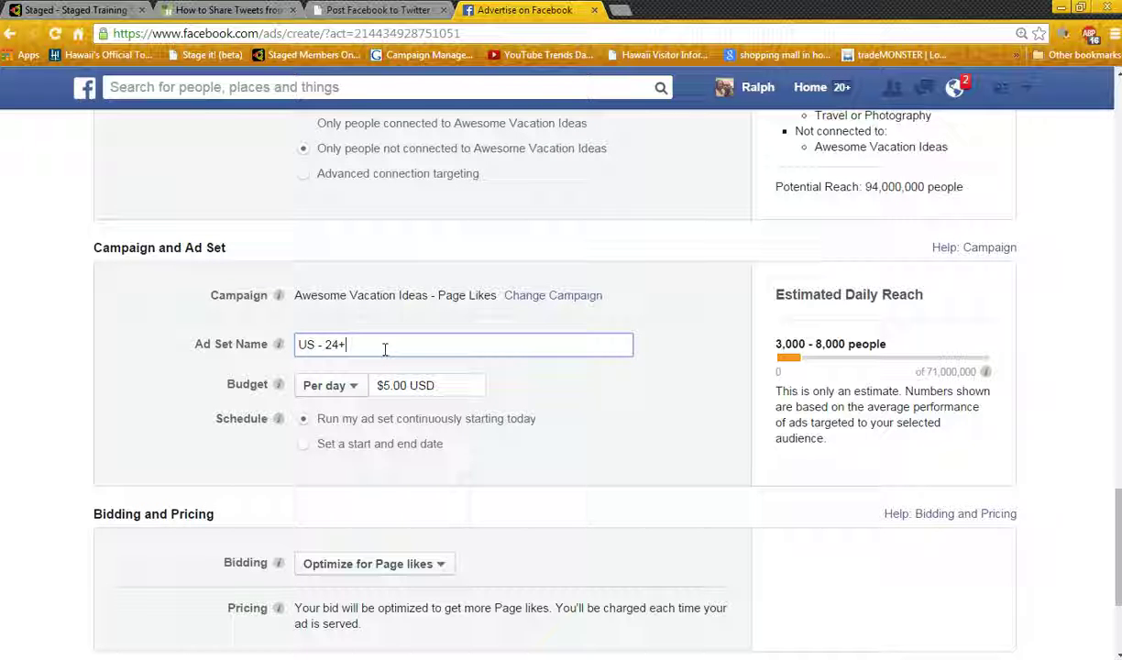
click(355, 387)
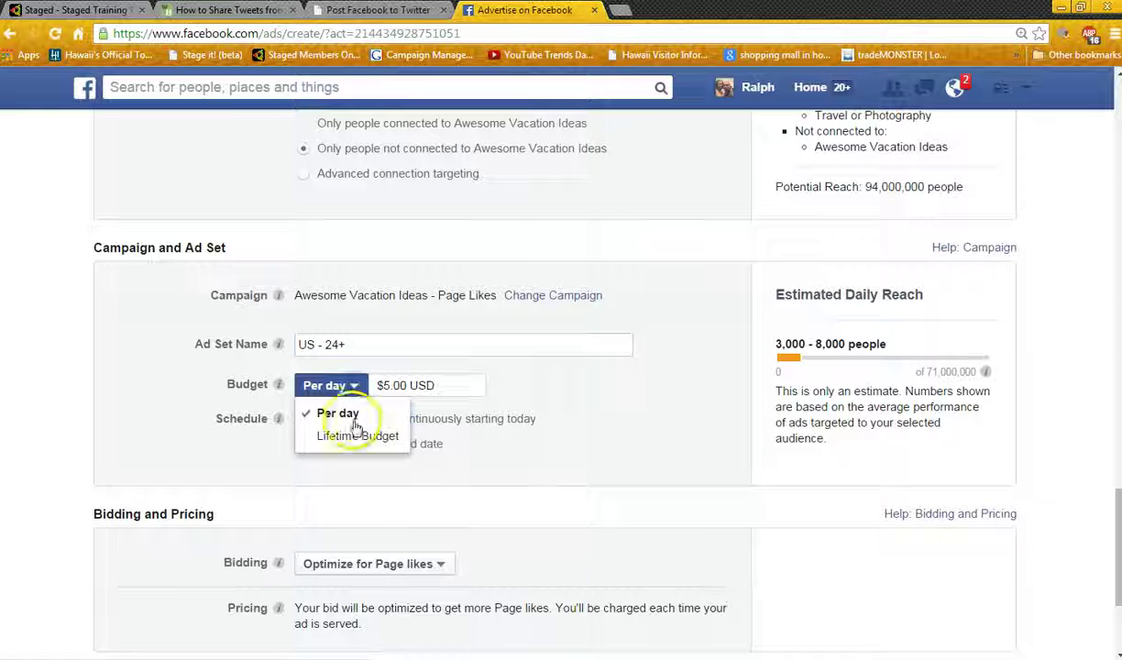
click(437, 386)
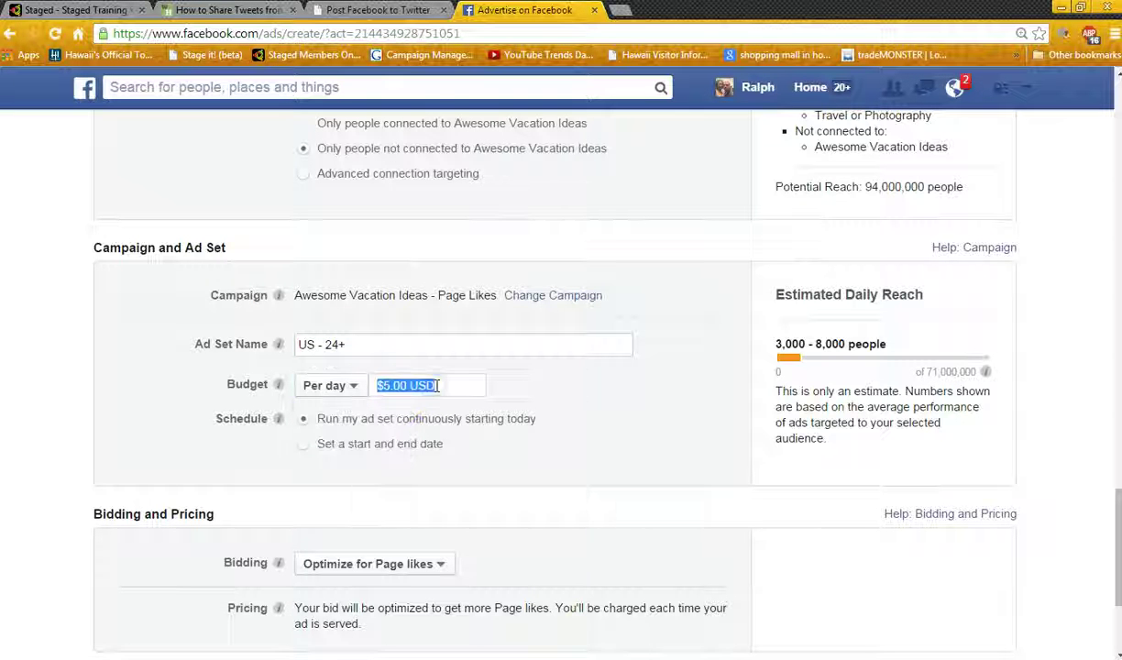
text(1)
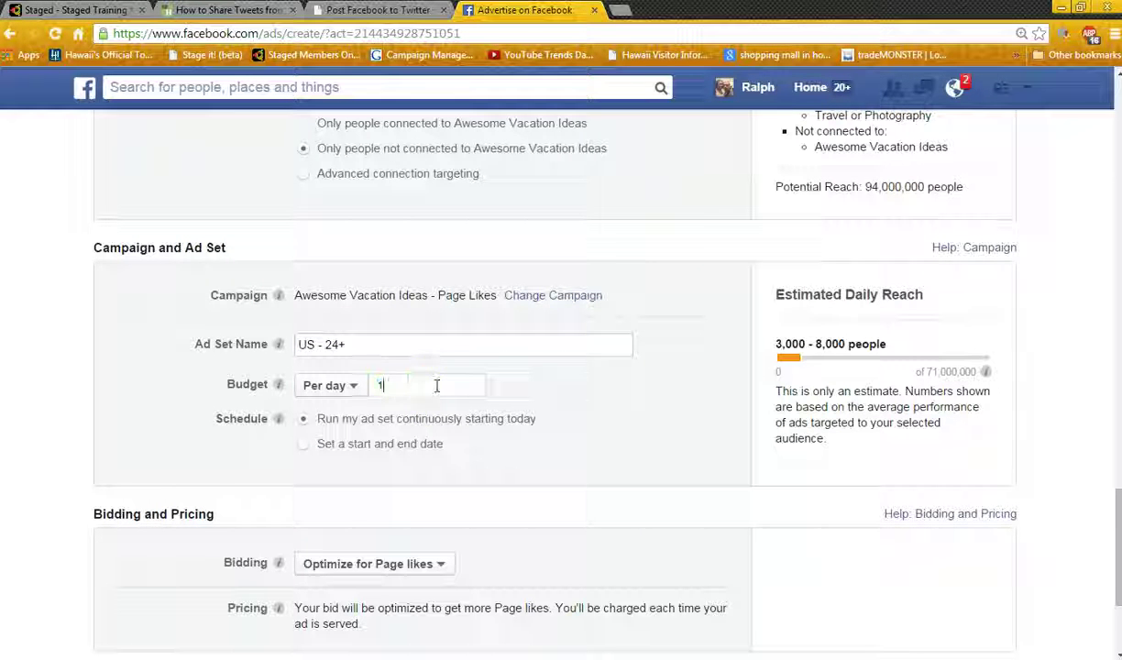
click(446, 384)
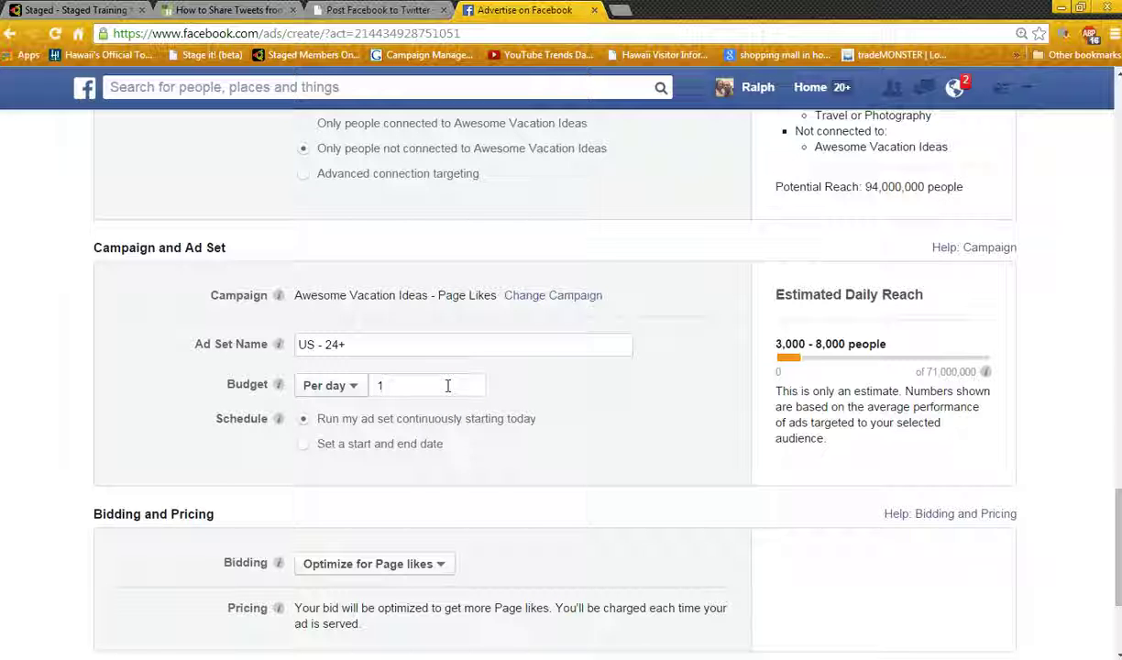
click(526, 384)
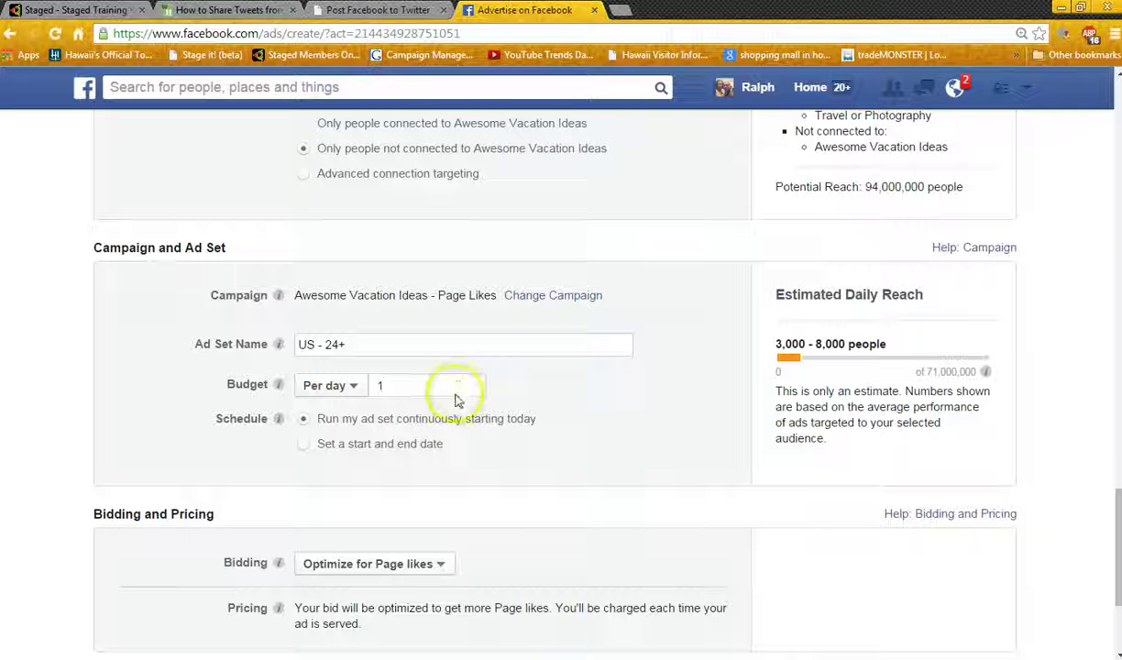
- Review the ad set's schedule, bidding and pricing settings down to the order options, without changing any of them
scroll(463, 393, down, 1)
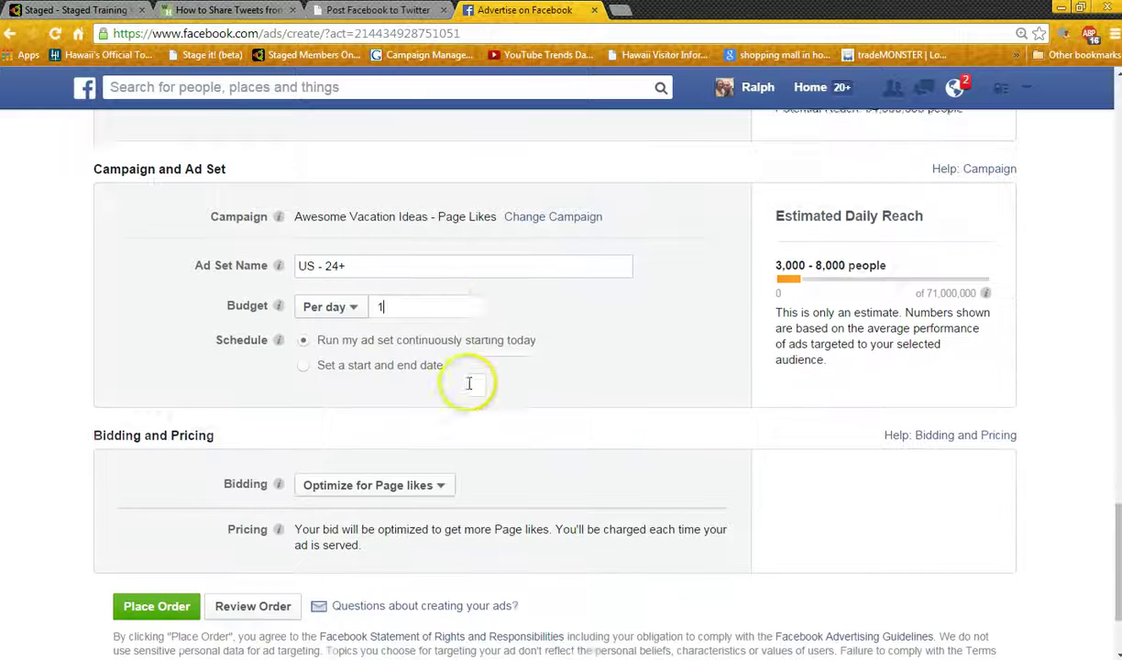
scroll(468, 383, down, 1)
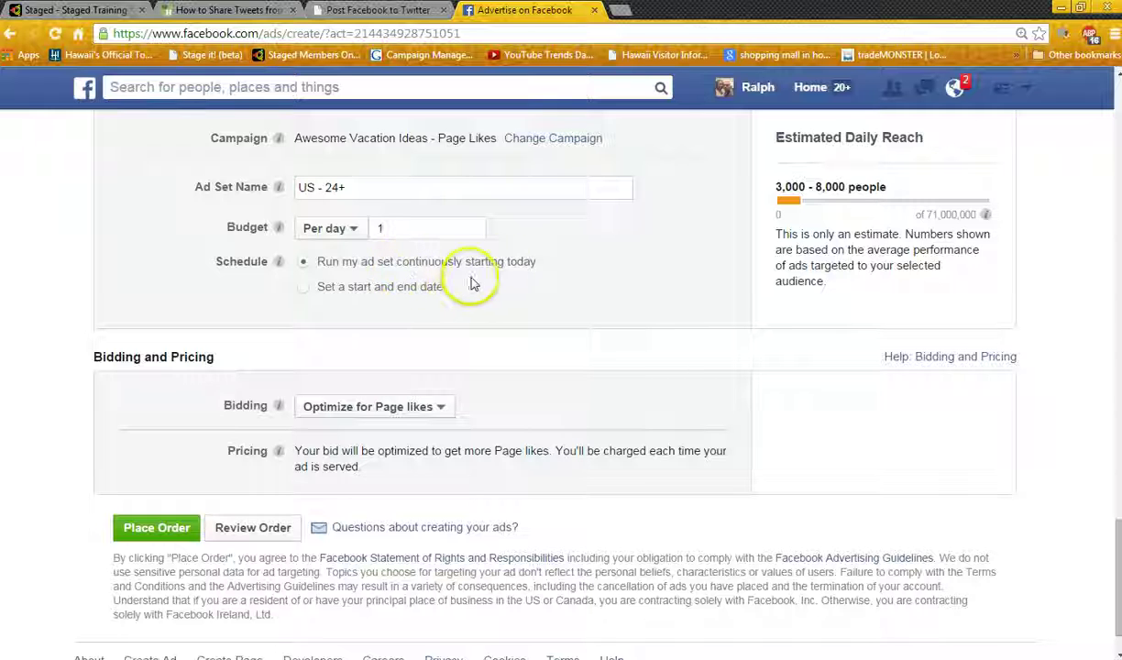
scroll(500, 275, down, 2)
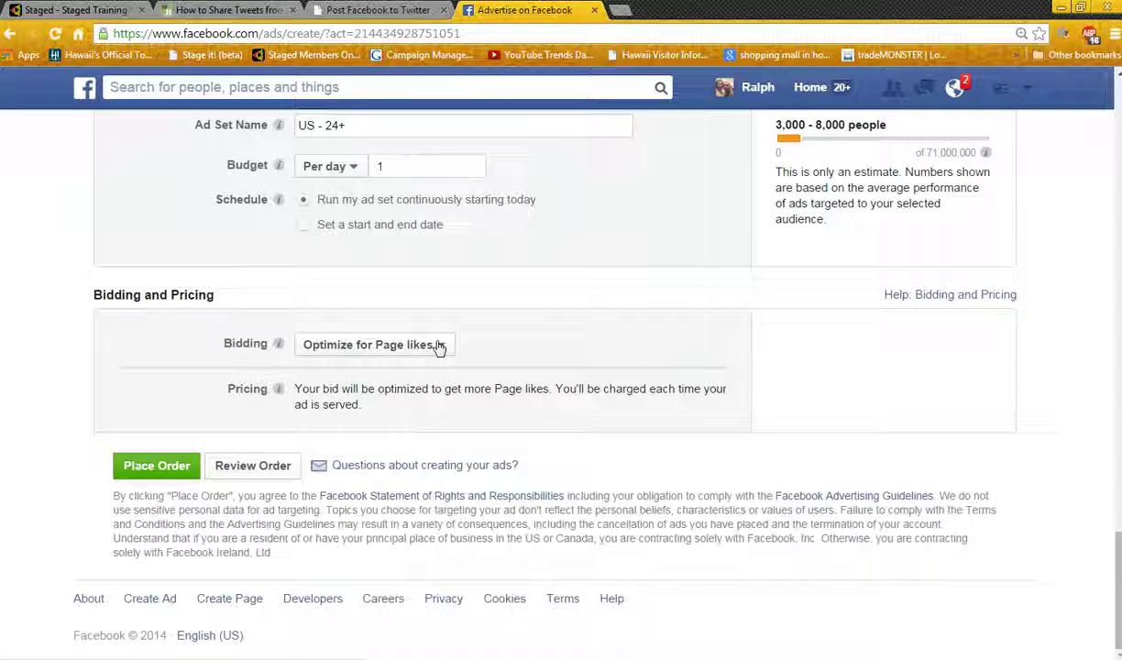
click(250, 474)
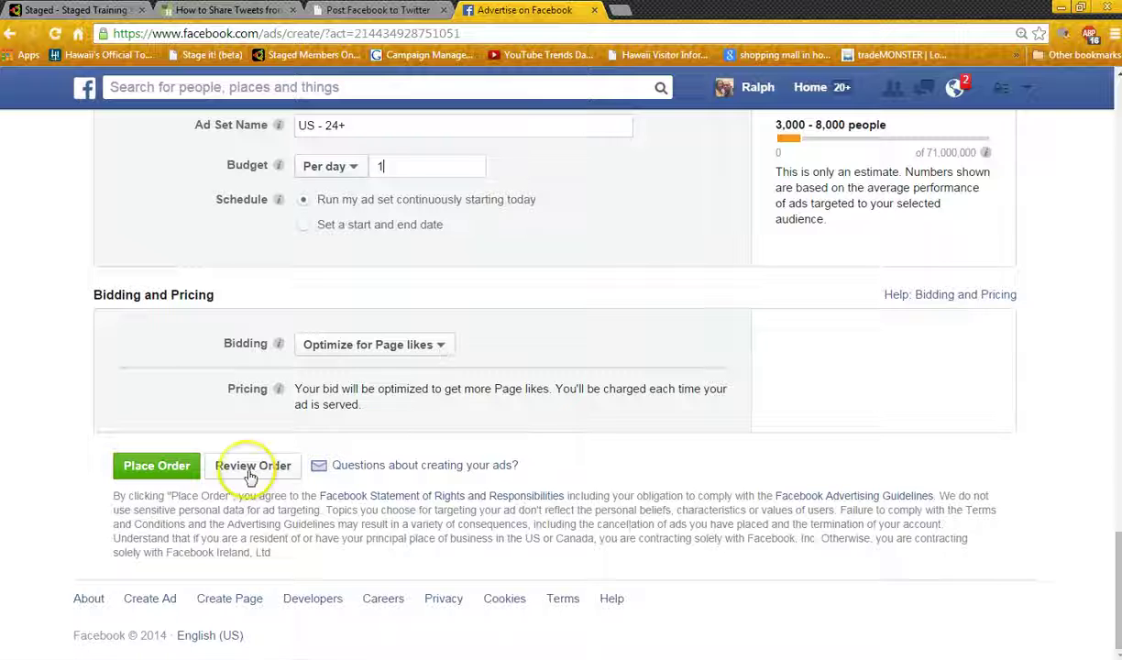
click(565, 271)
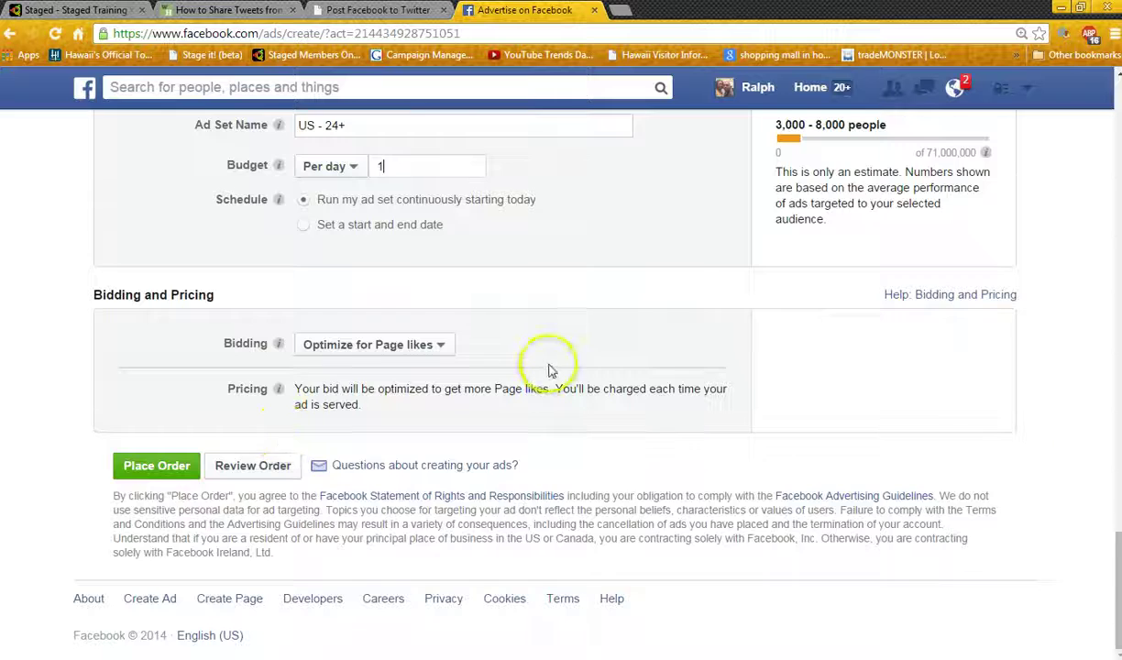
- Recheck the ad draft's images, text, preview, audience targeting, interests, budget and bidding sections
scroll(550, 367, up, 20)
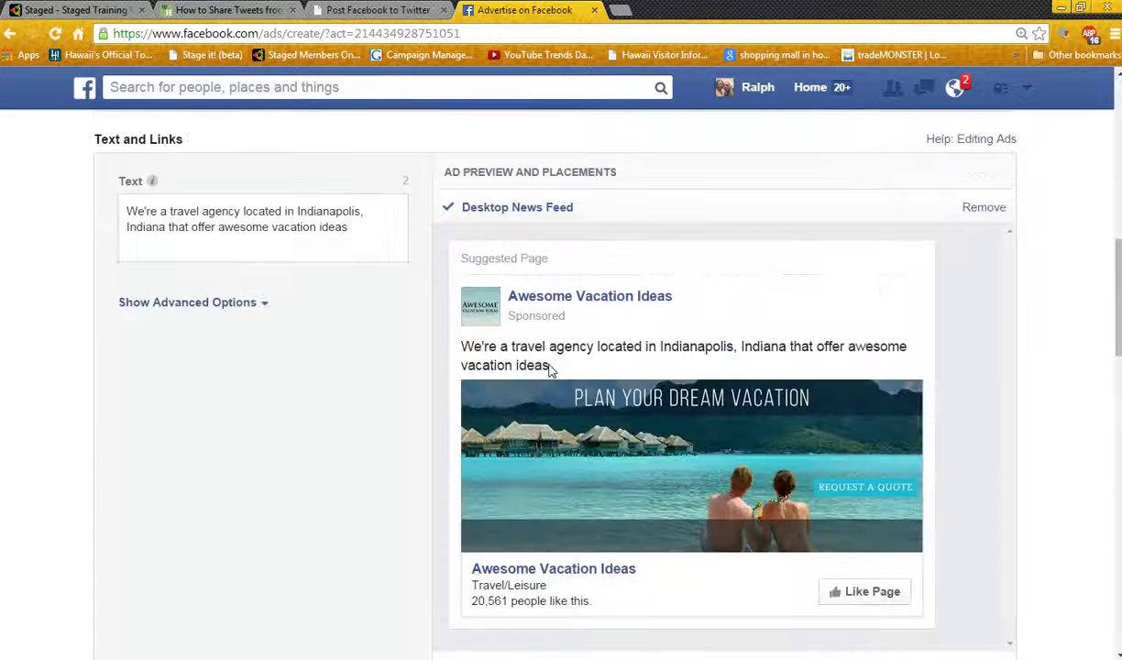
scroll(551, 367, up, 6)
scroll(551, 366, down, 5)
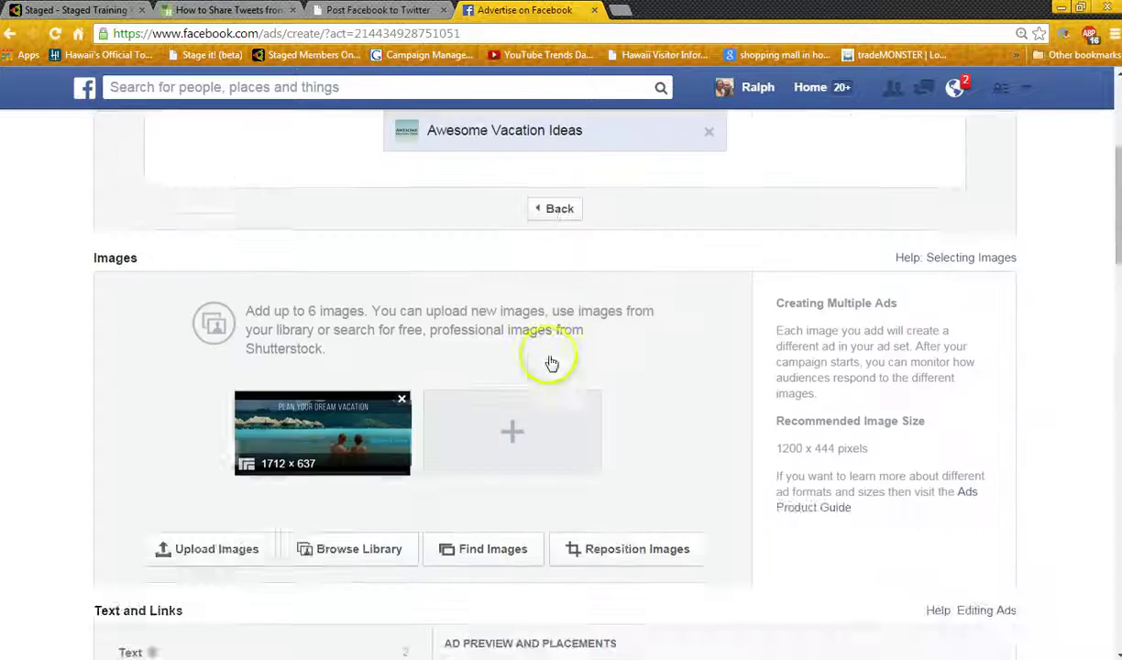
scroll(550, 362, down, 4)
scroll(551, 363, down, 4)
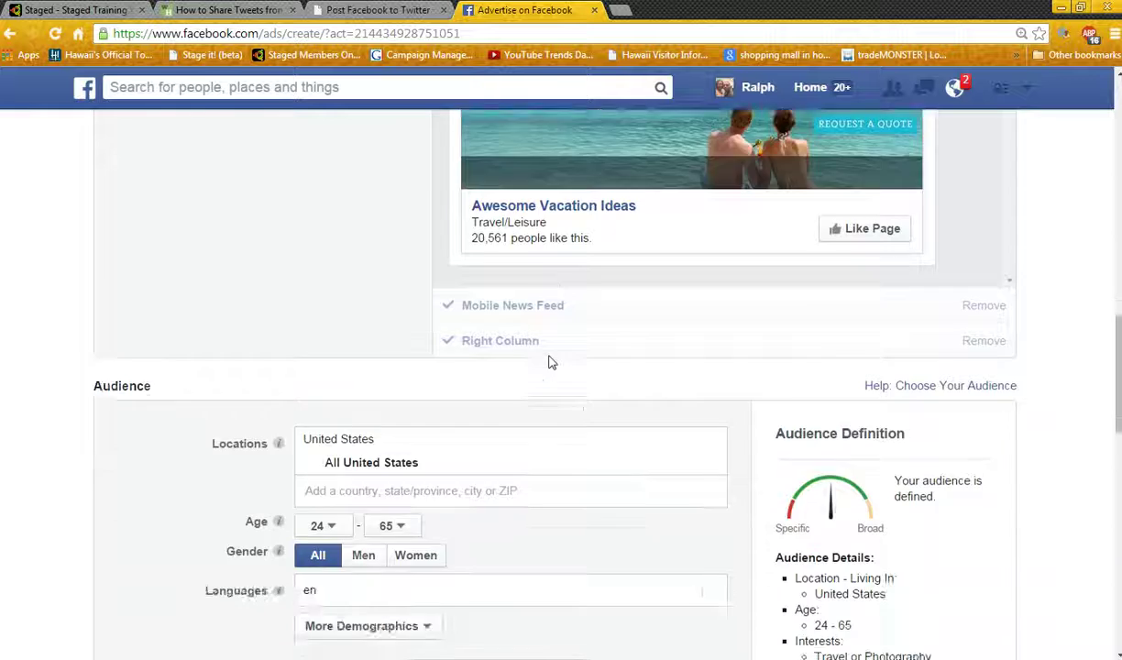
scroll(550, 362, down, 1)
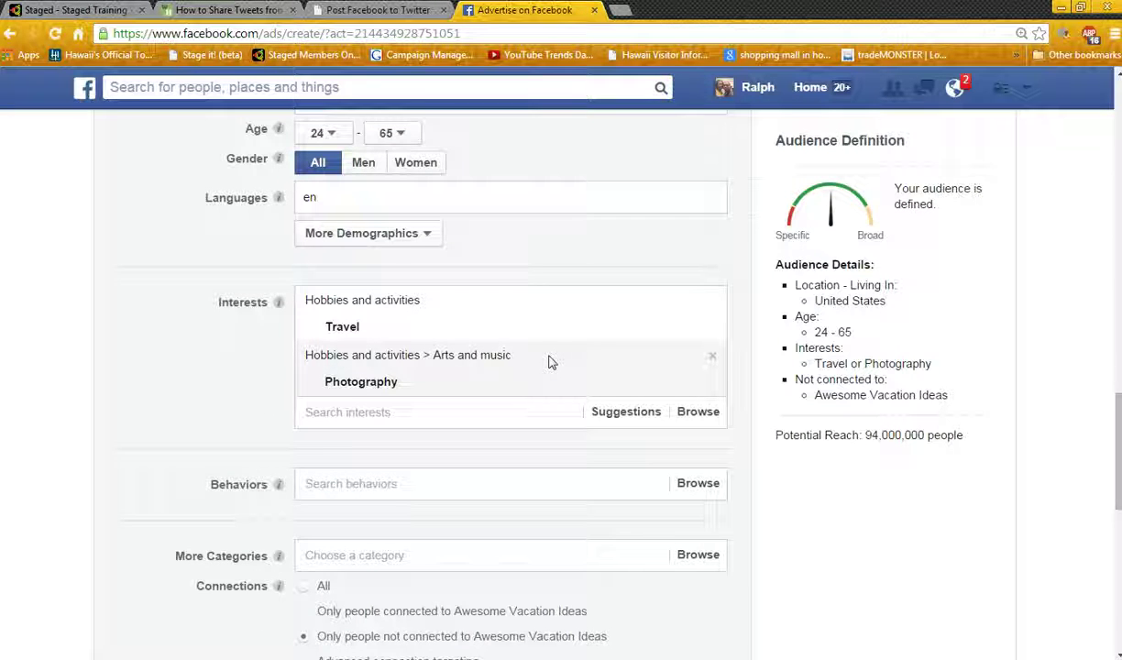
scroll(551, 363, down, 7)
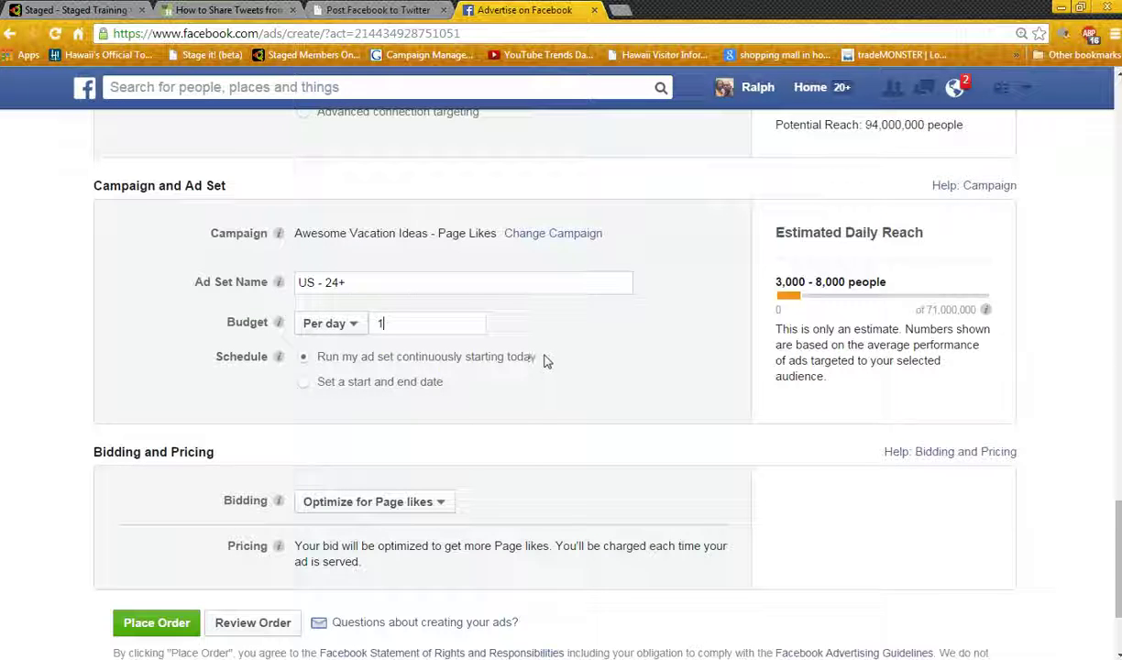
click(321, 447)
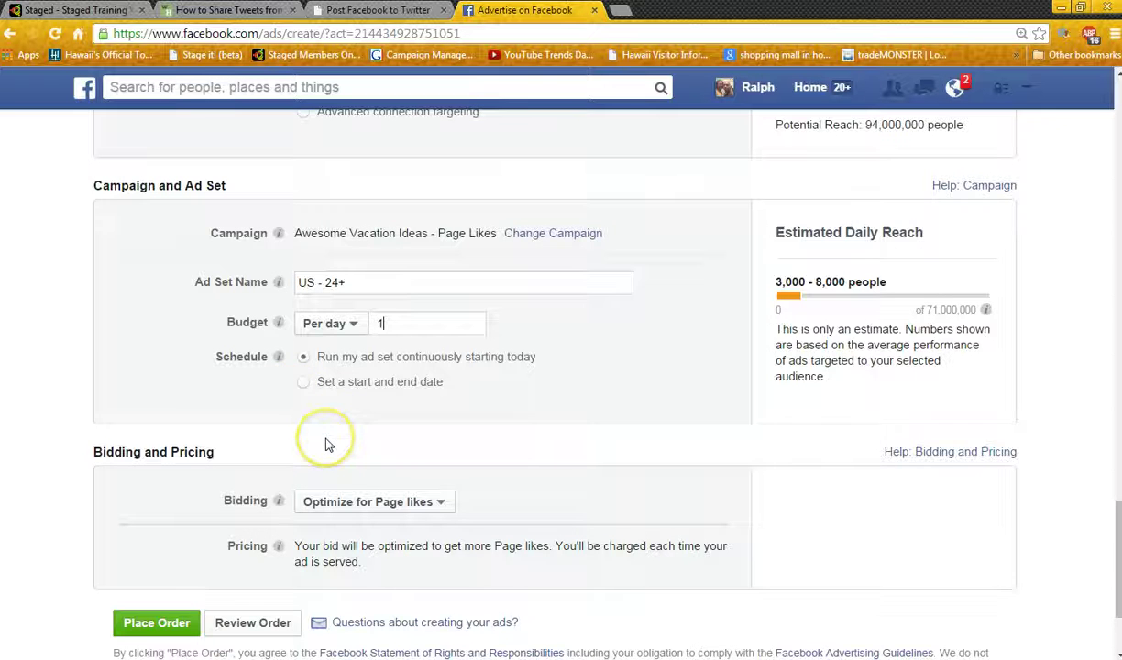
scroll(316, 445, up, 7)
scroll(313, 455, up, 8)
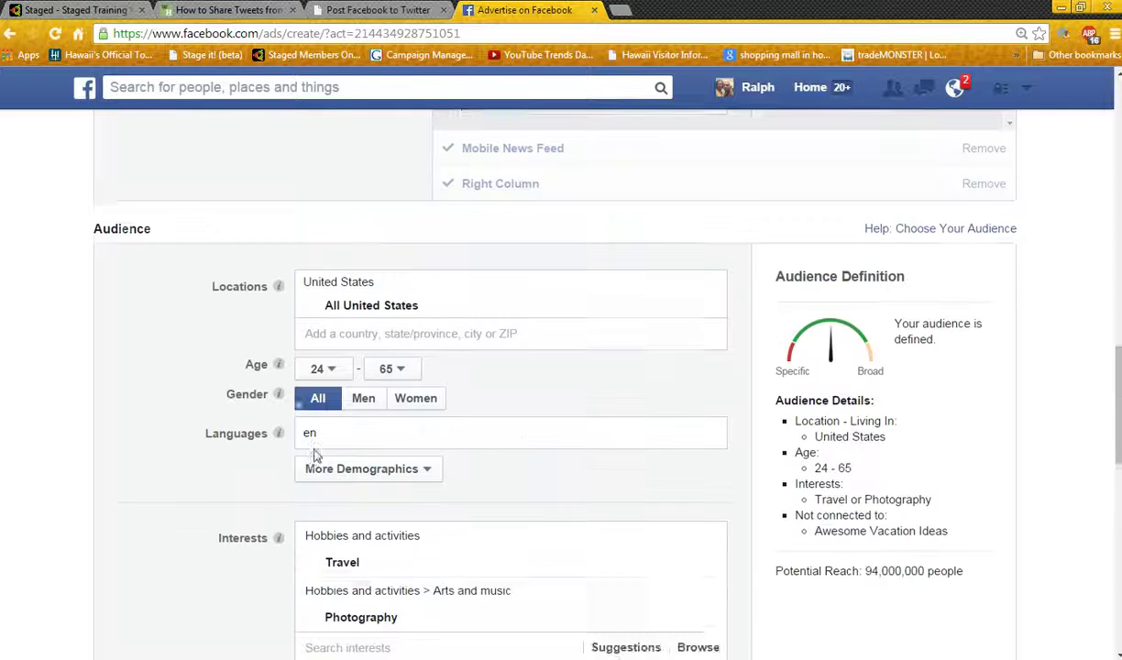
scroll(313, 455, down, 10)
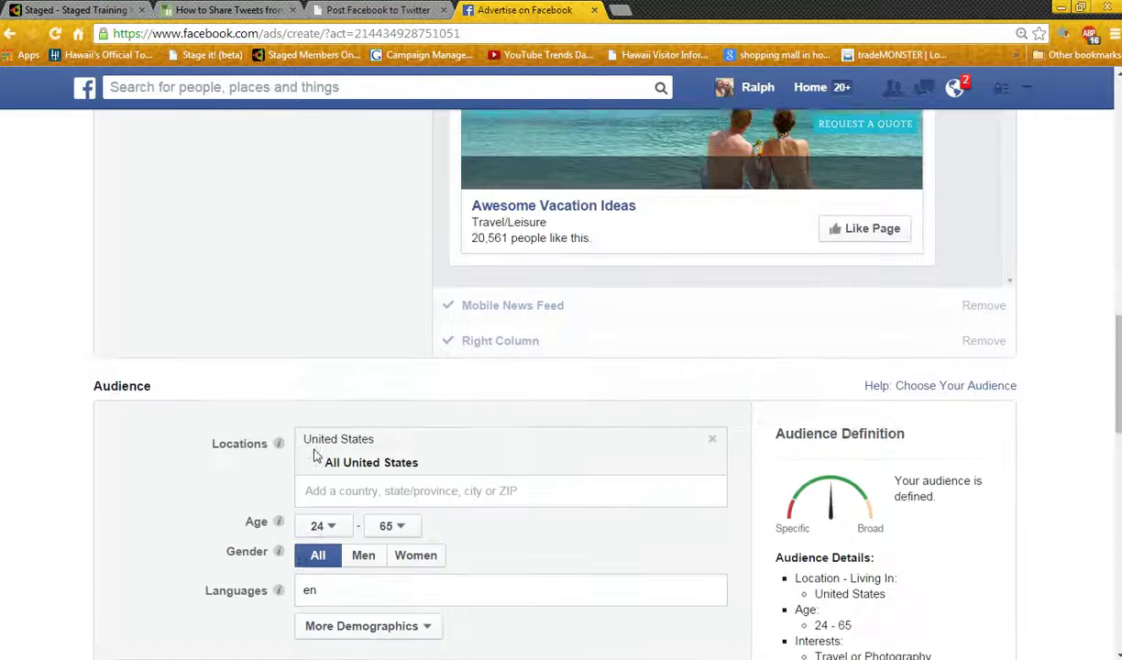
scroll(313, 455, up, 3)
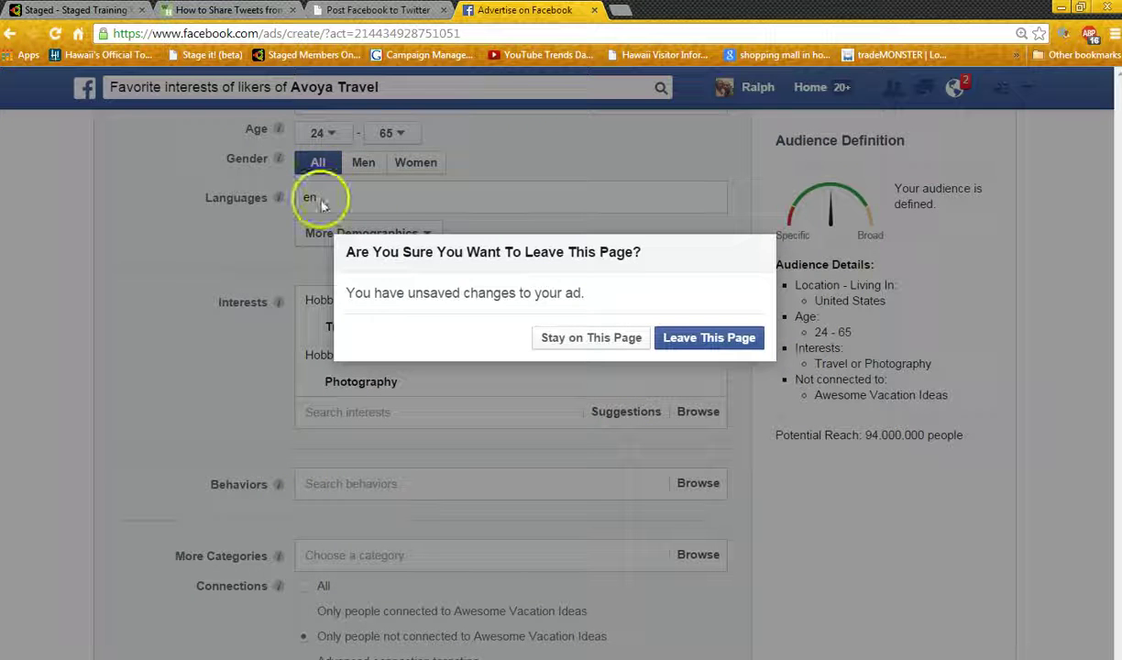
- Leave the ad creation page for your own profile page, discarding the unsaved ad changes
click(601, 339)
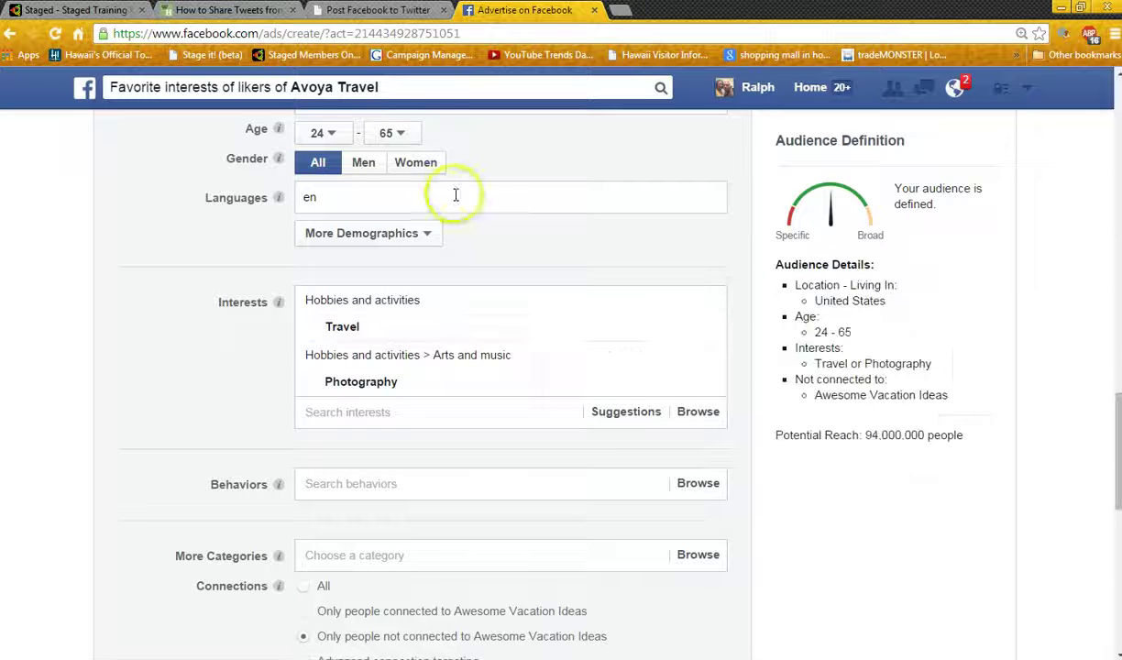
click(754, 89)
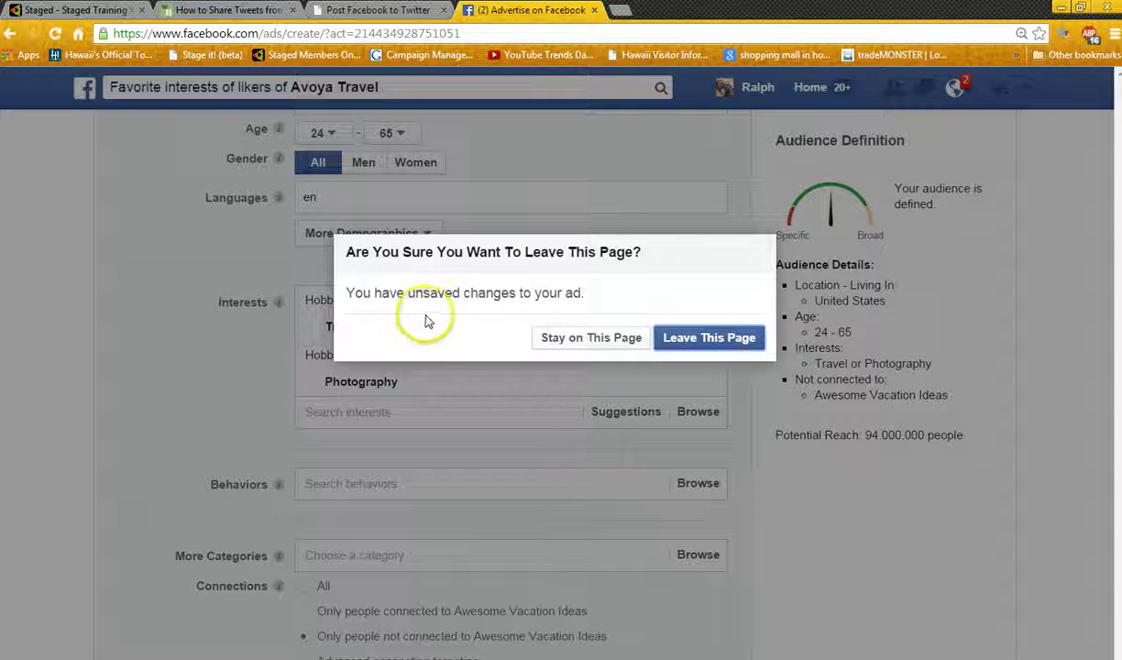
click(724, 339)
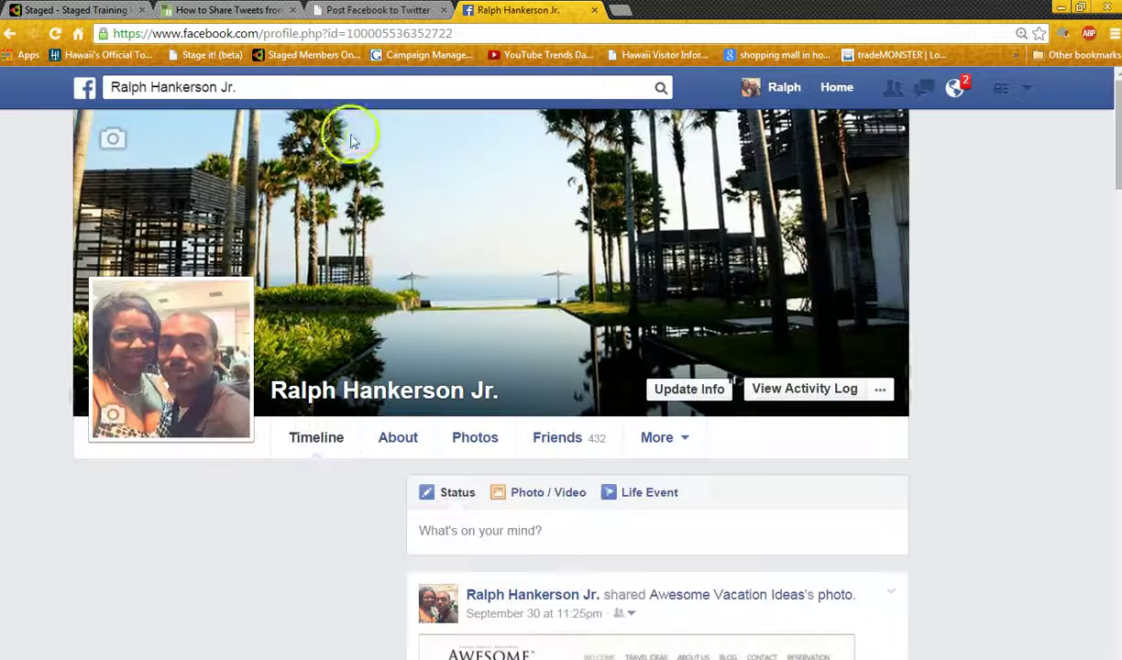
- Search Facebook for "favorite interests of likers of" the Awesome Vacation Ideas page, replacing the profile name in the search
click(383, 84)
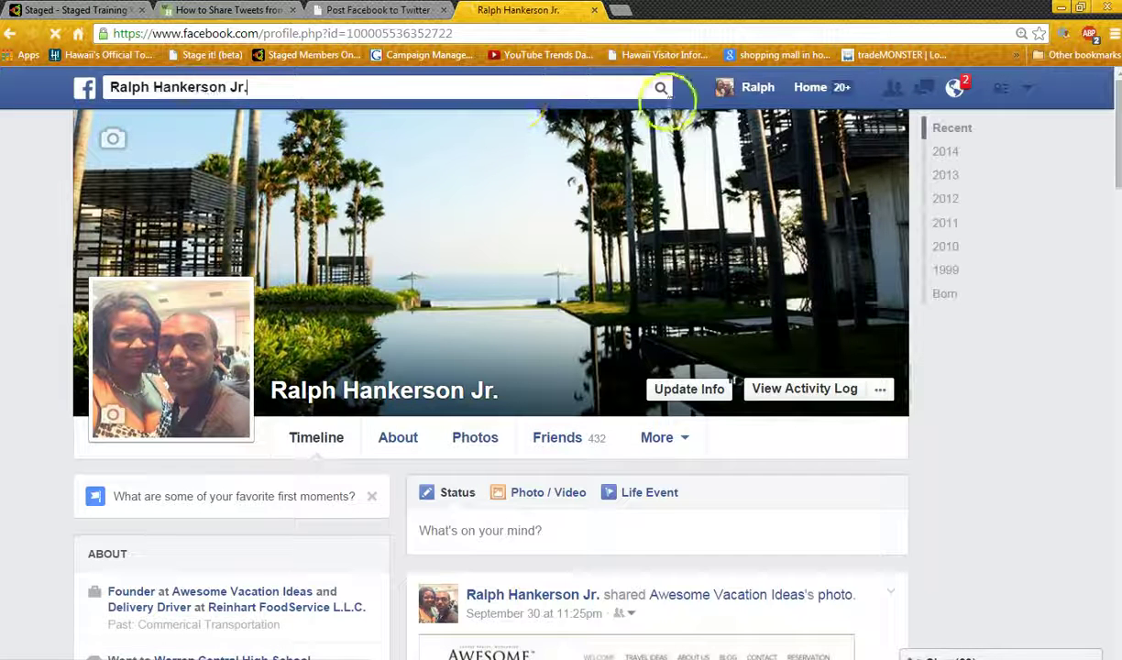
text(.)
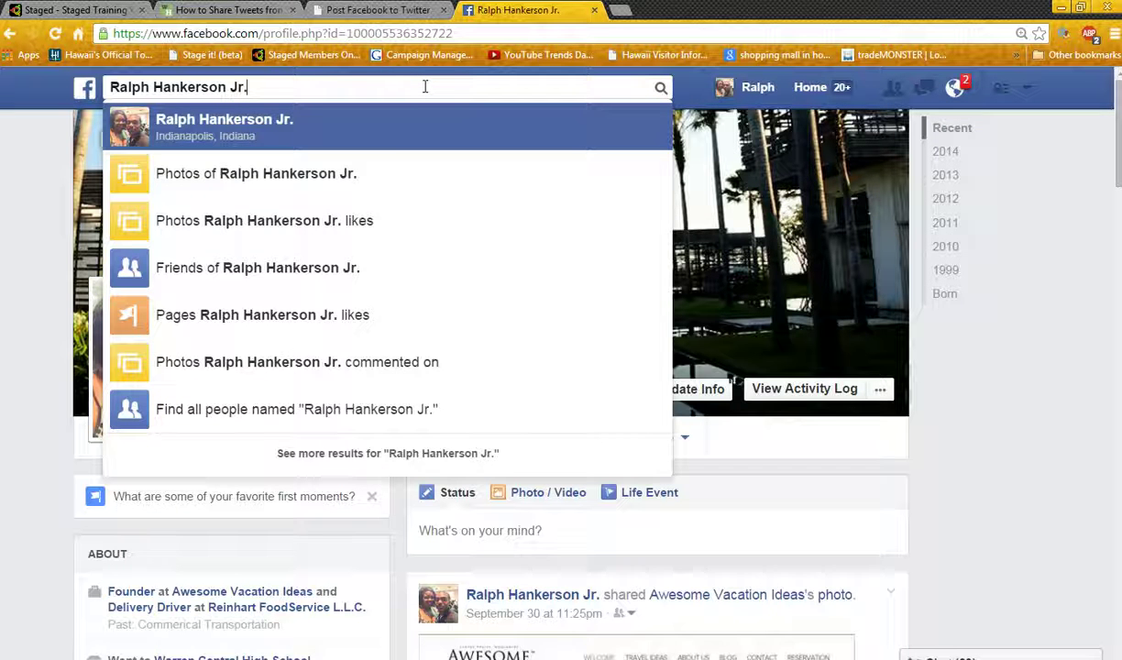
key(ctrl+a)
key(BackSpace)
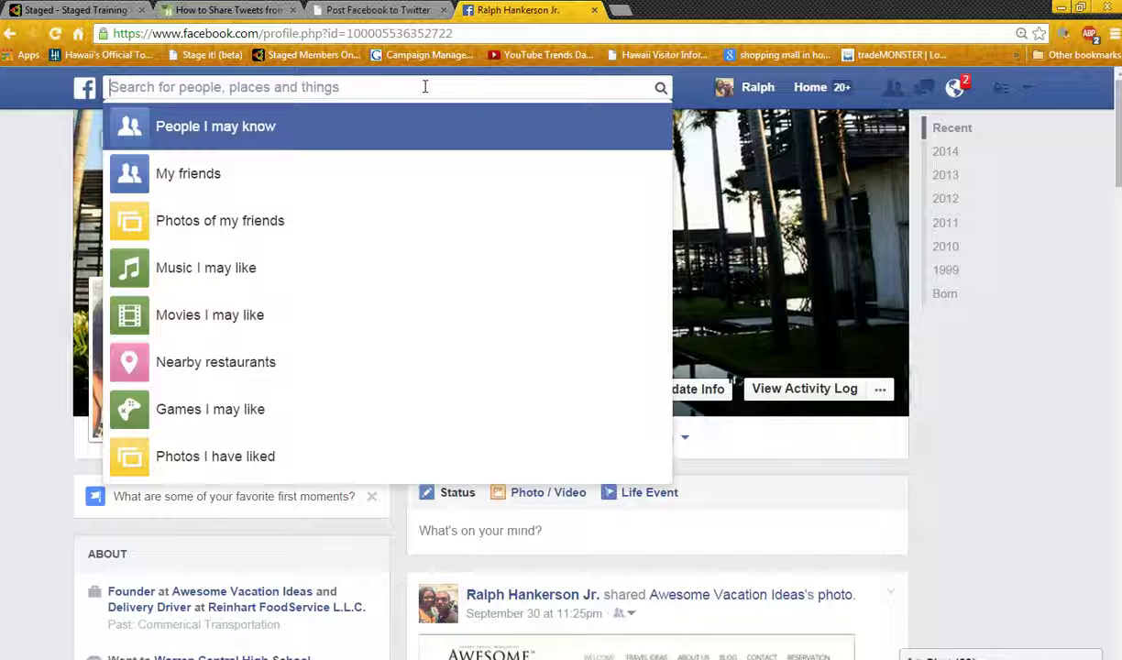
text(fa)
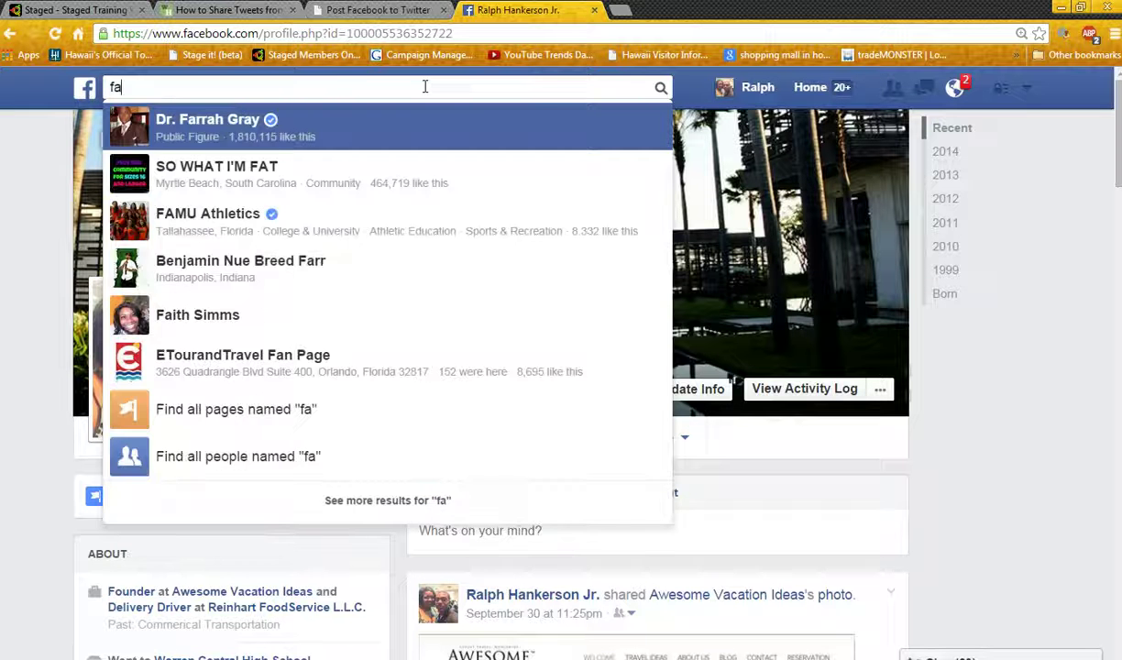
text(vori)
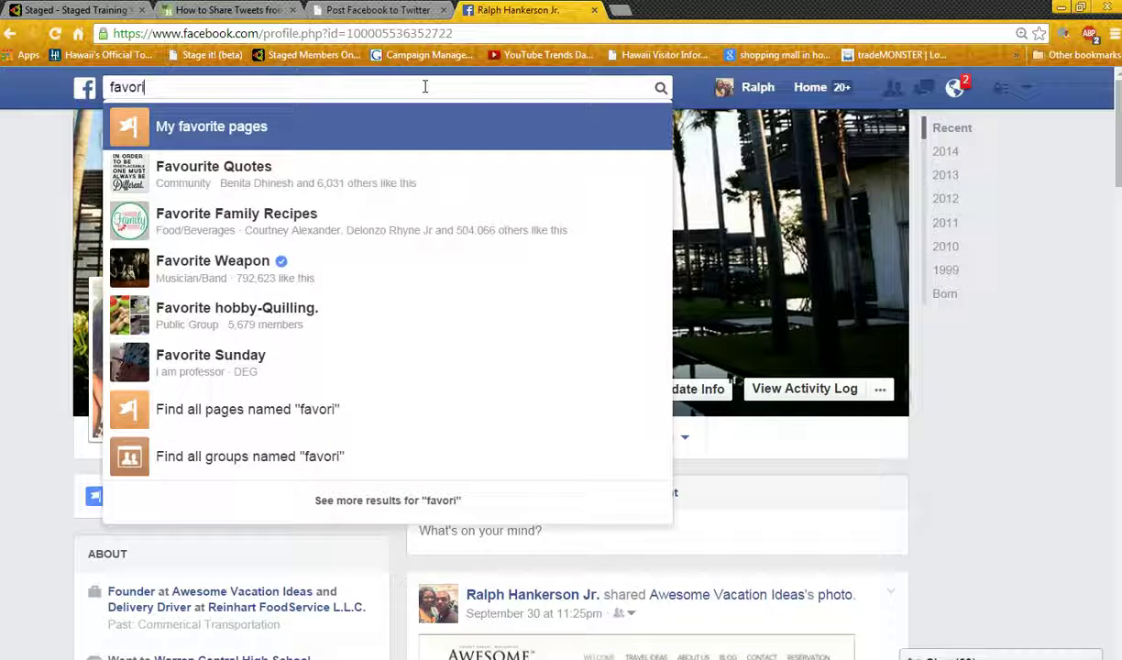
text(te)
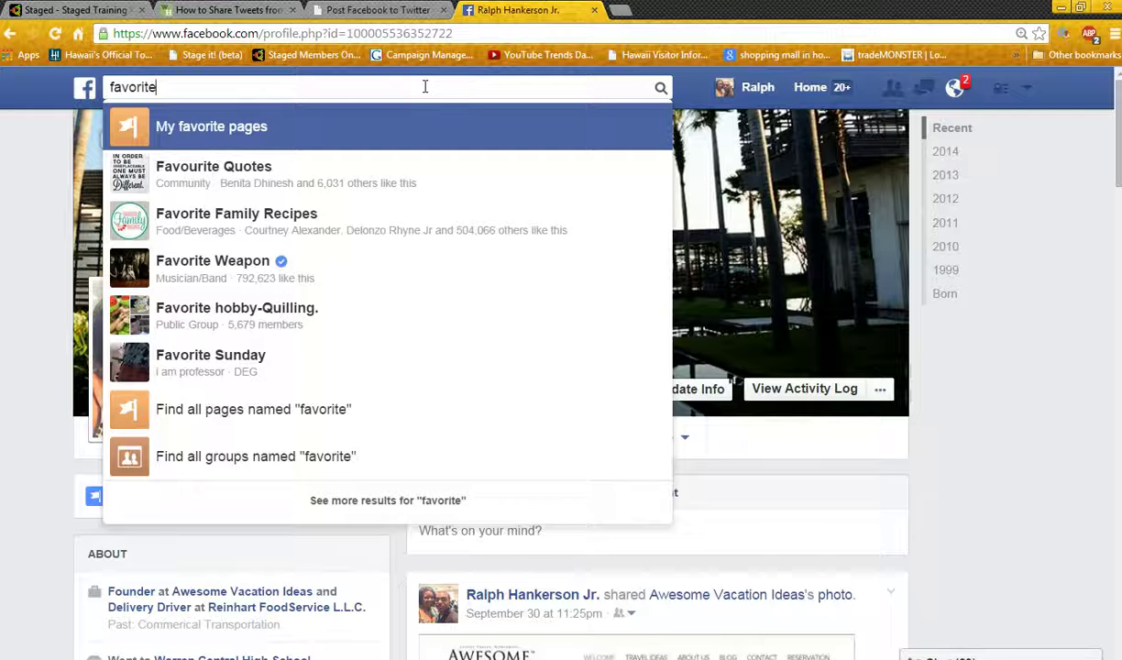
text( inter)
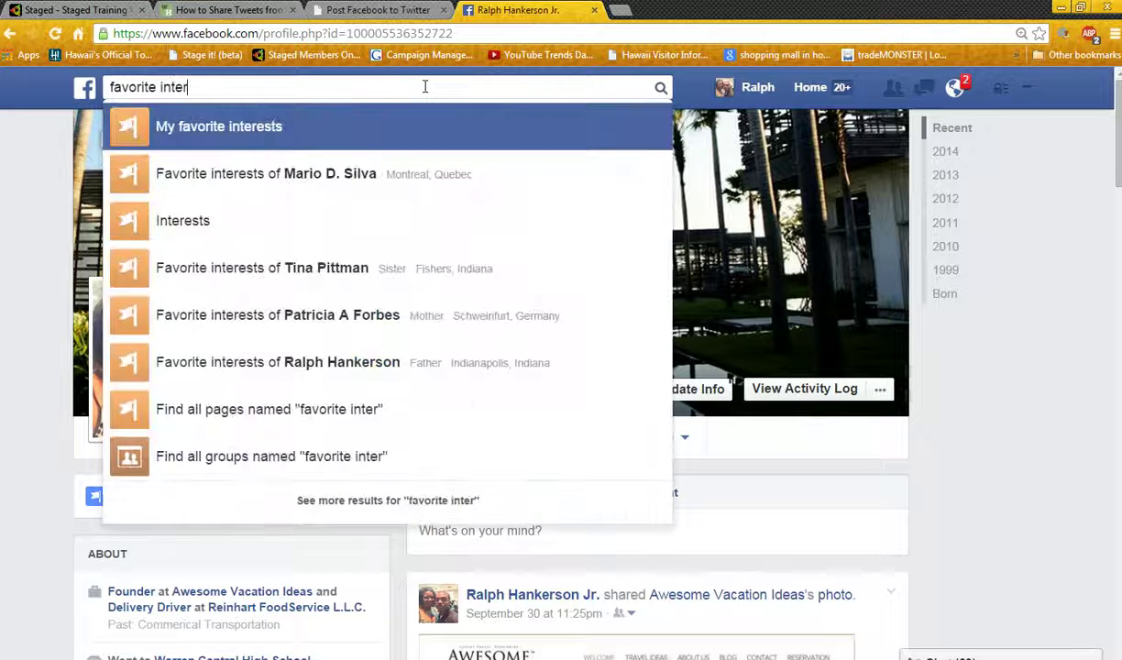
text(est)
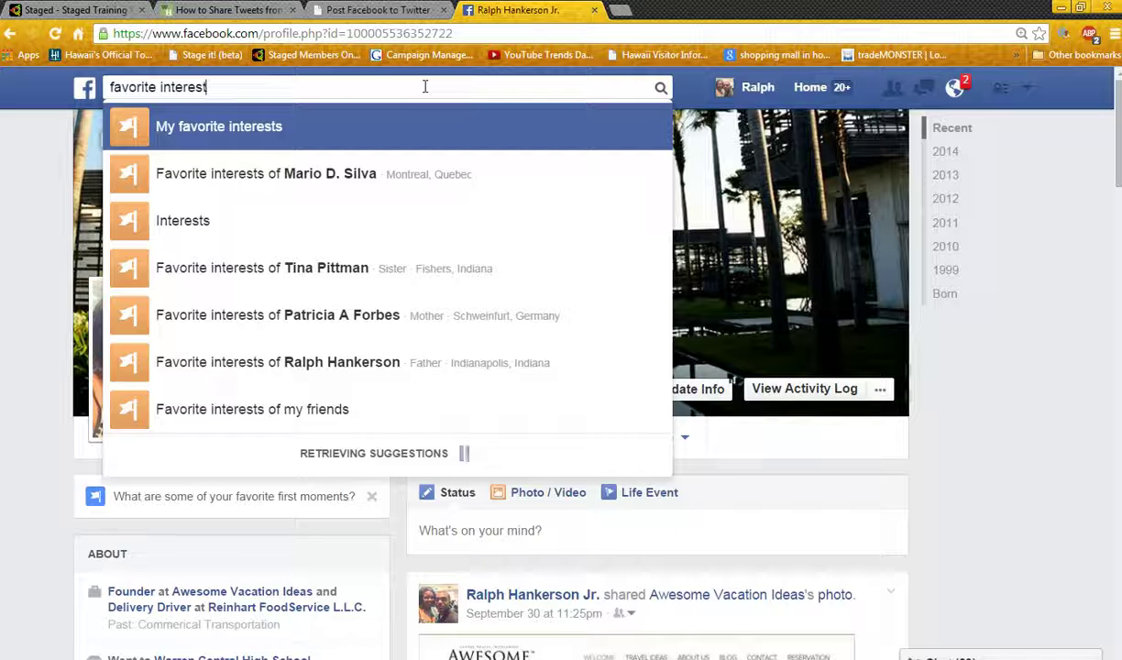
text(s of)
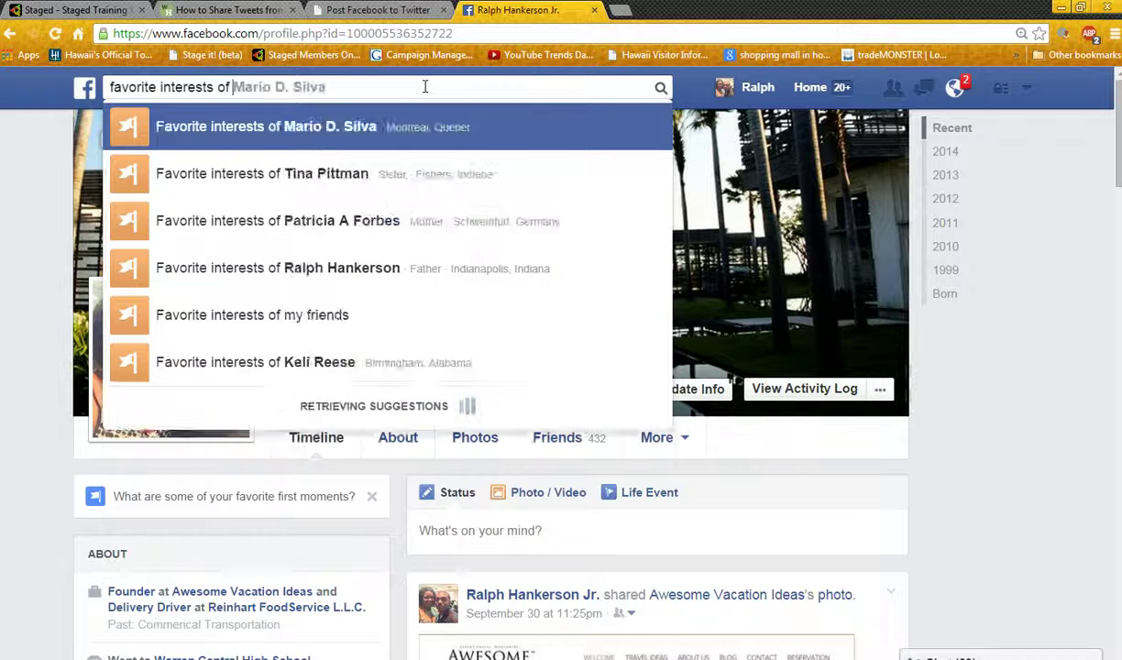
text( likers of)
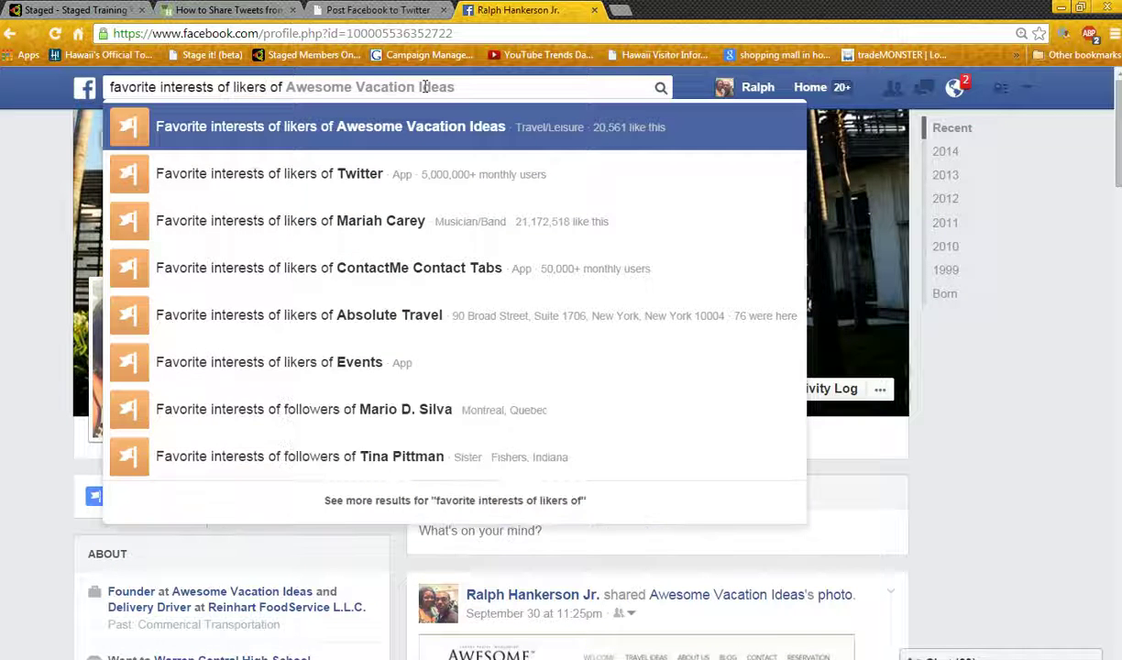
click(415, 130)
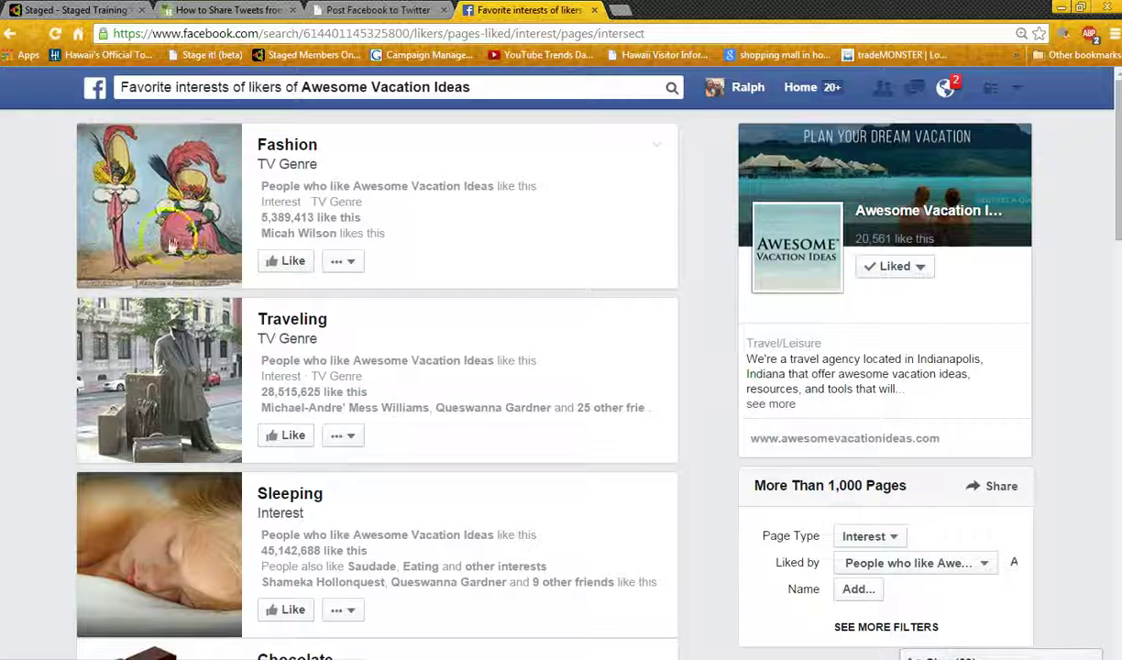
- Examine the list of interests favored by people who like Awesome Vacation Ideas for possible ad targeting
scroll(201, 320, down, 1)
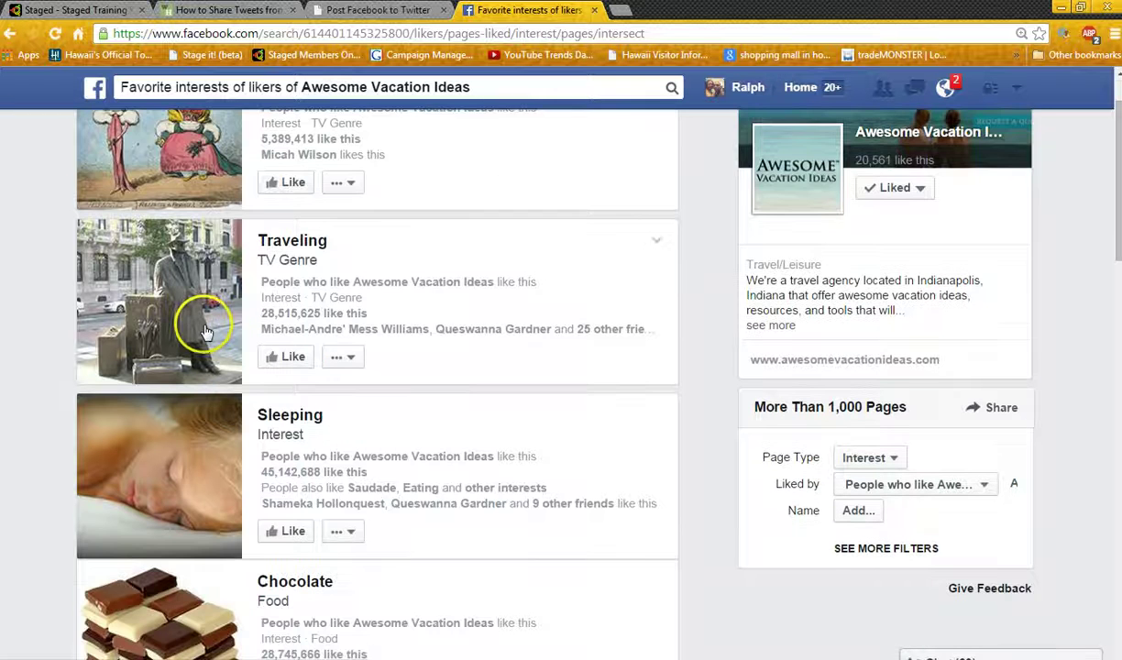
scroll(201, 339, down, 2)
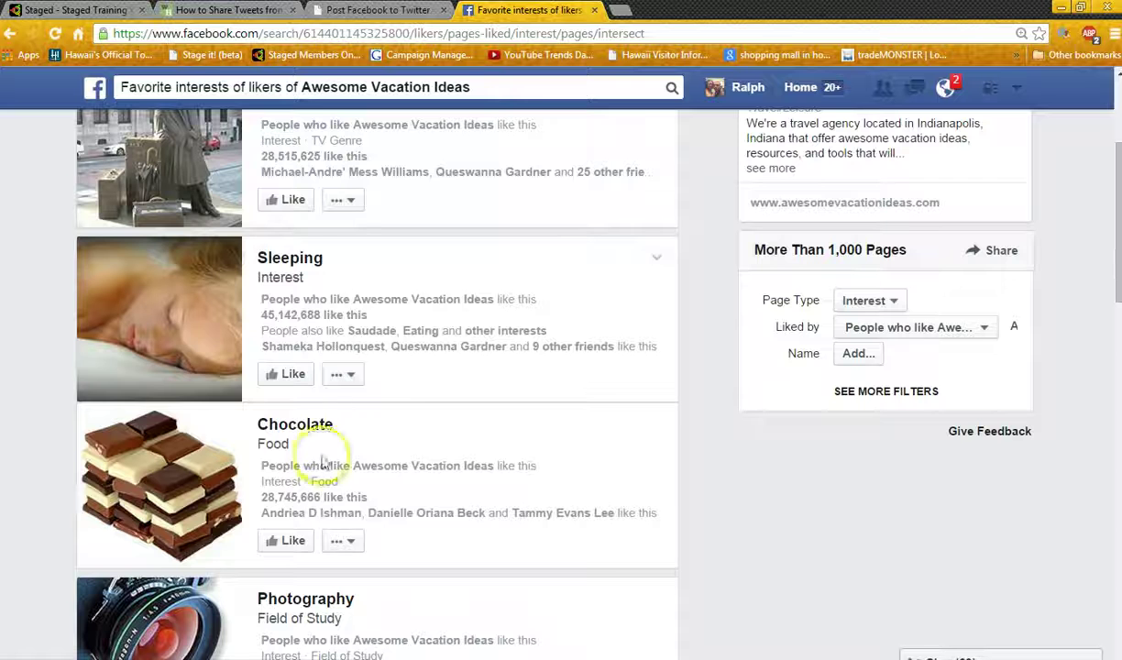
scroll(341, 443, down, 1)
scroll(349, 443, down, 3)
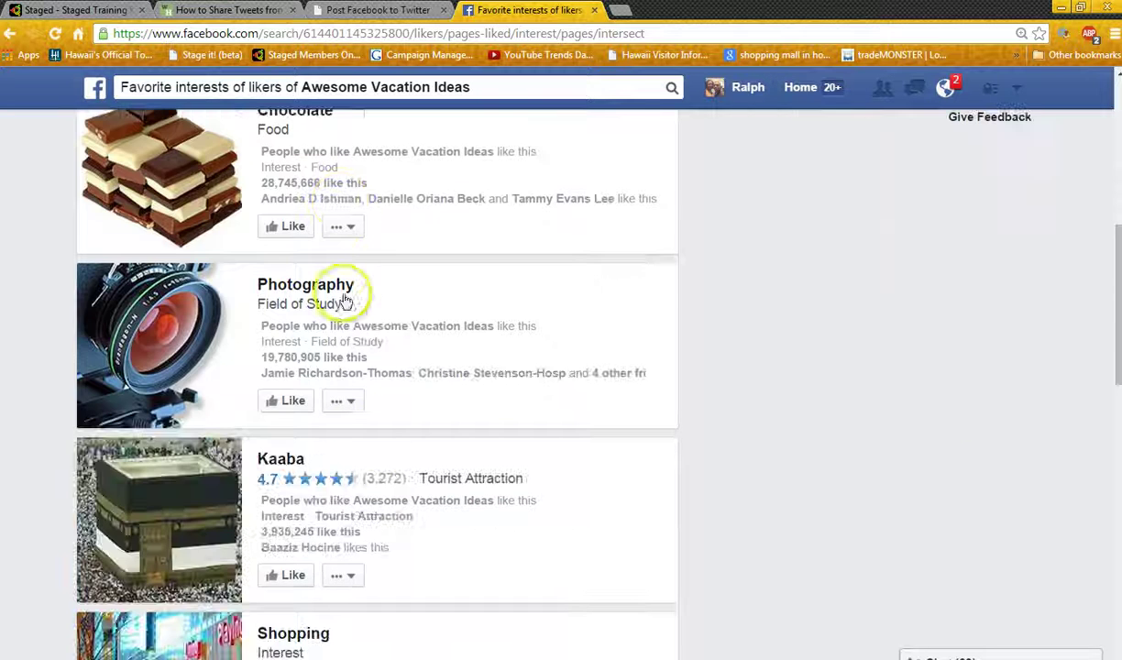
scroll(341, 312, down, 4)
scroll(303, 219, down, 3)
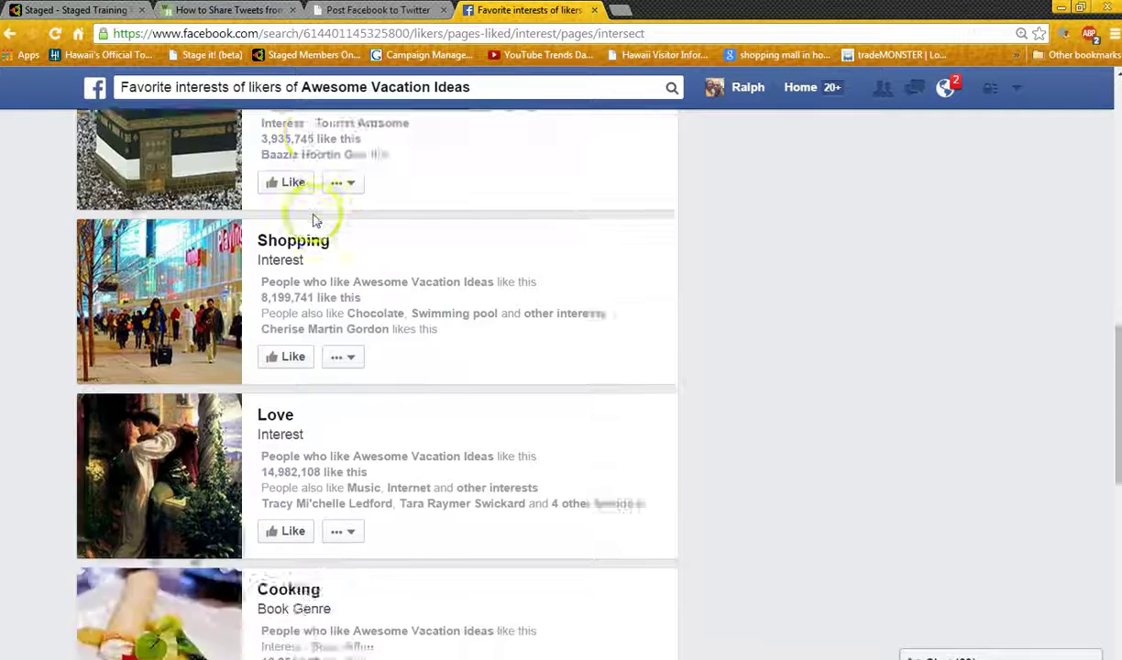
scroll(339, 274, down, 5)
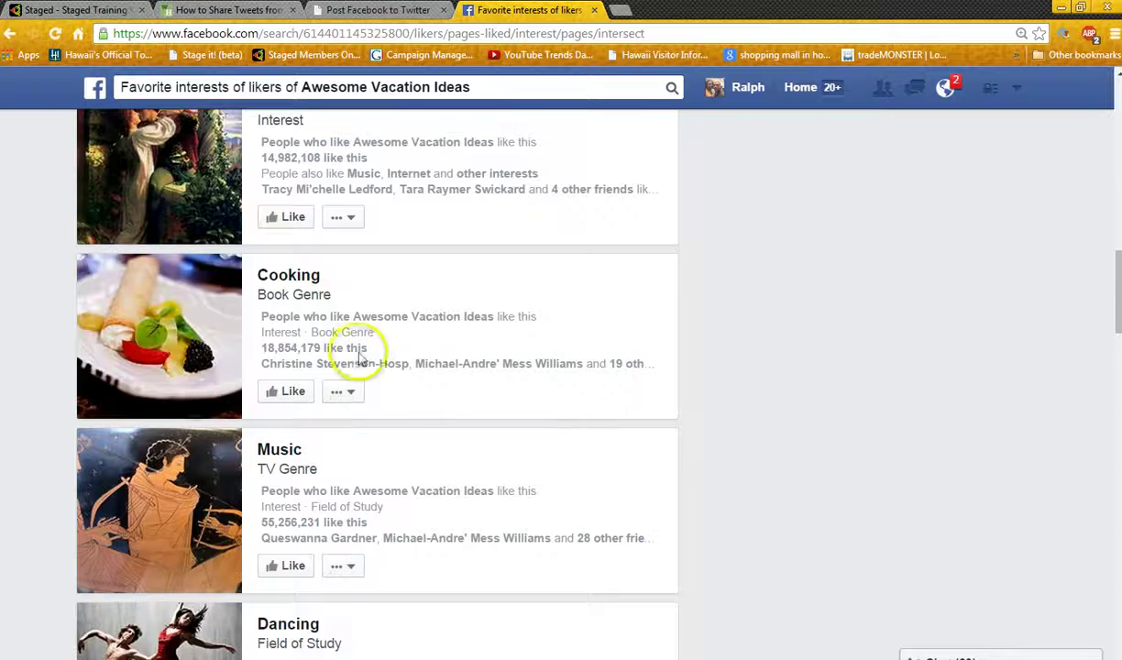
scroll(359, 394, up, 19)
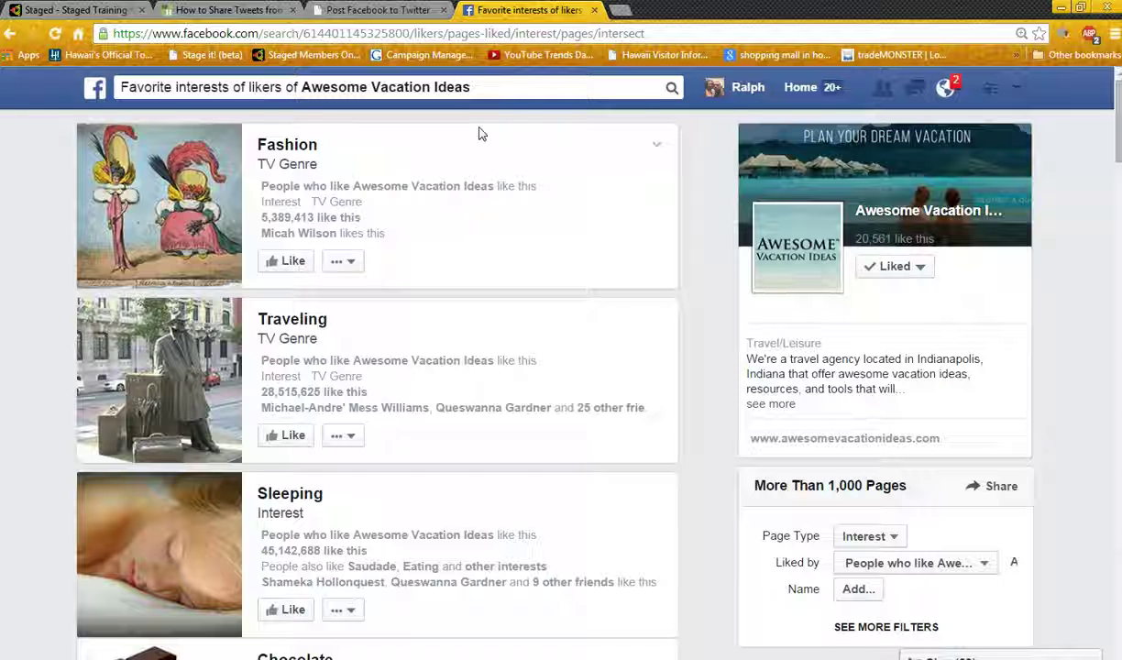
- Search Facebook for the favorite interests of likers of Absolute Travel, replacing Awesome Vacation Ideas in the current search
click(501, 83)
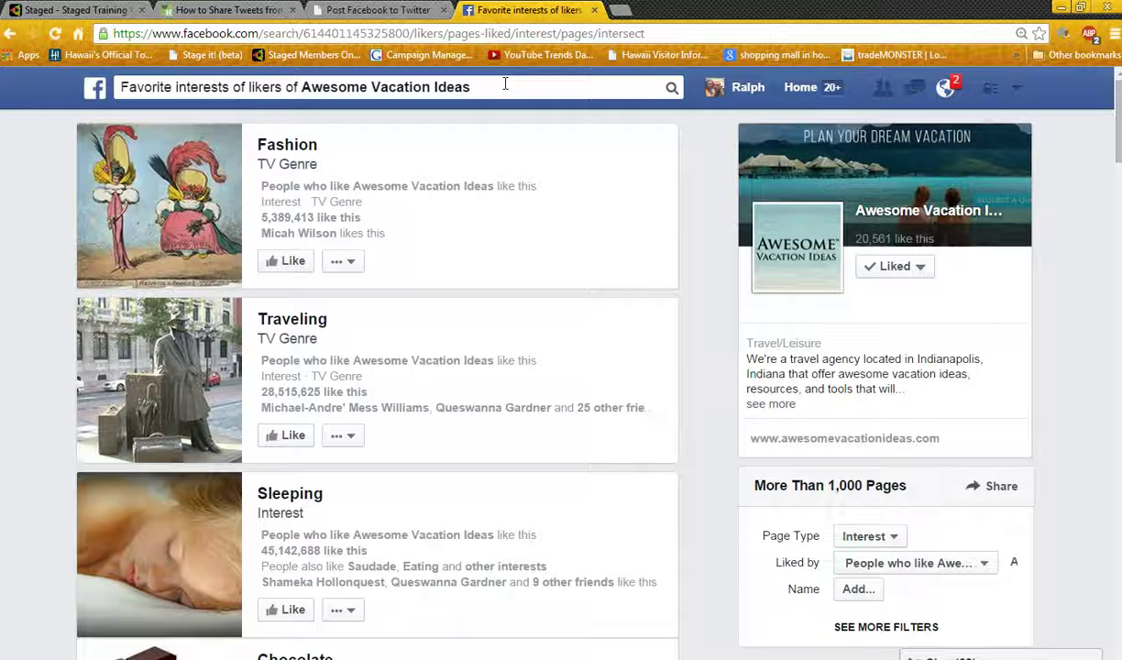
click(505, 83)
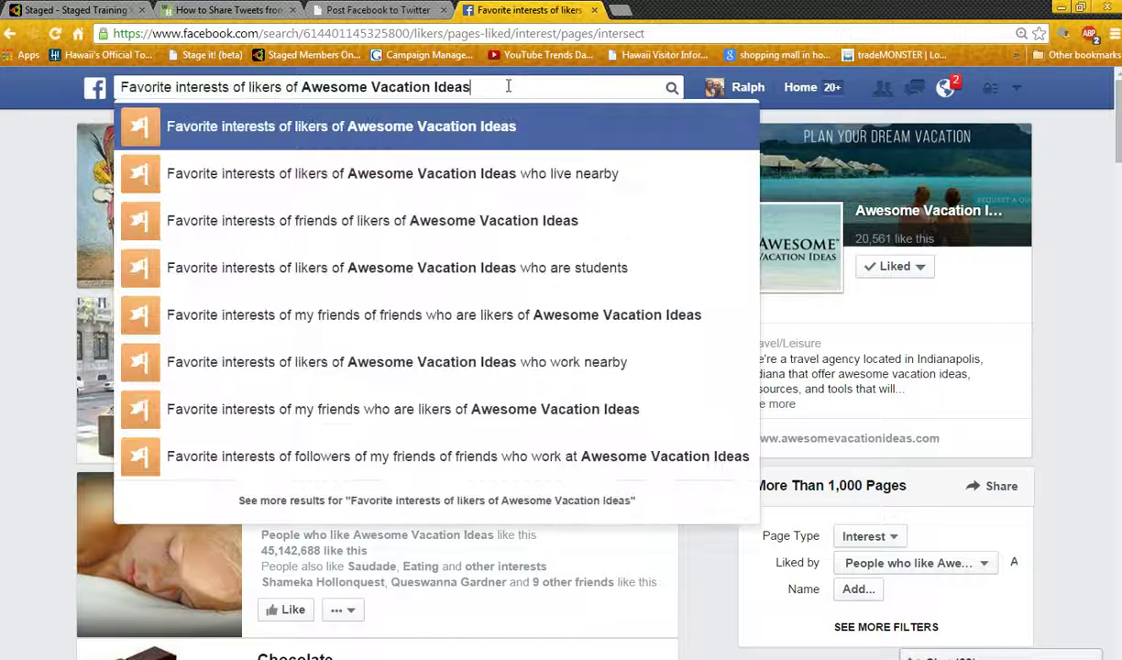
key(BackSpace)
key(BackSpace)
key(BackSpace)
key(BackSpace)
key(BackSpace)
key(BackSpace)
key(BackSpace)
key(BackSpace)
key(BackSpace)
key(BackSpace)
key(BackSpace)
key(BackSpace)
key(BackSpace)
key(BackSpace)
key(BackSpace)
key(BackSpace)
key(BackSpace)
key(BackSpace)
key(BackSpace)
key(BackSpace)
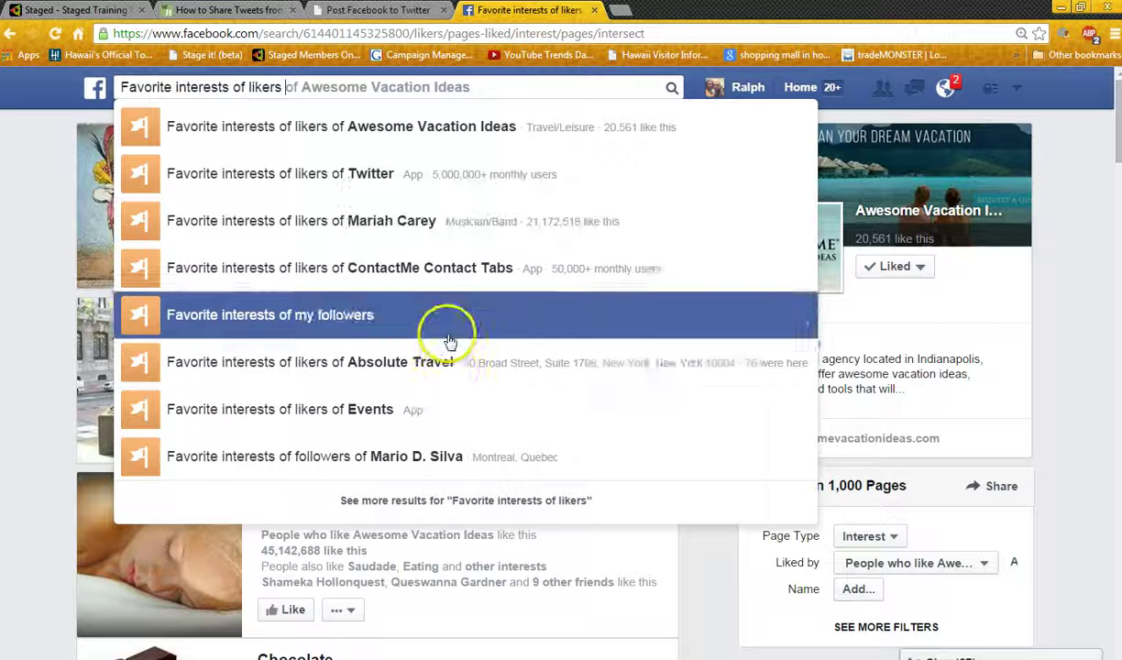
click(430, 371)
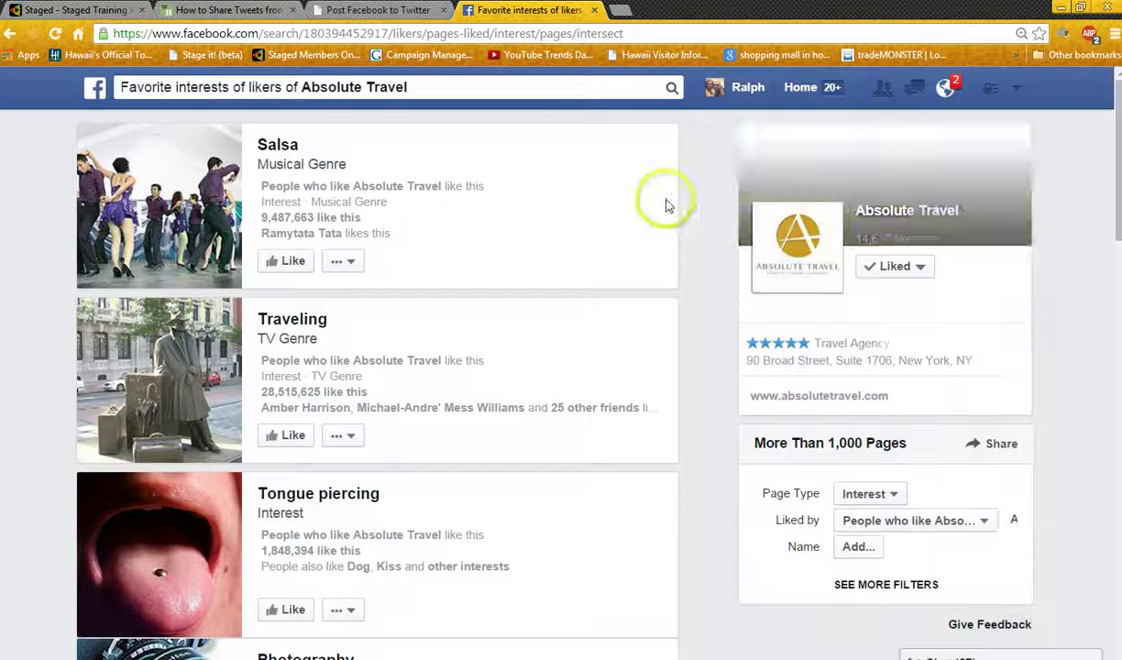
- Examine the list of interests favored by people who like Absolute Travel for possible ad targeting
scroll(316, 334, down, 4)
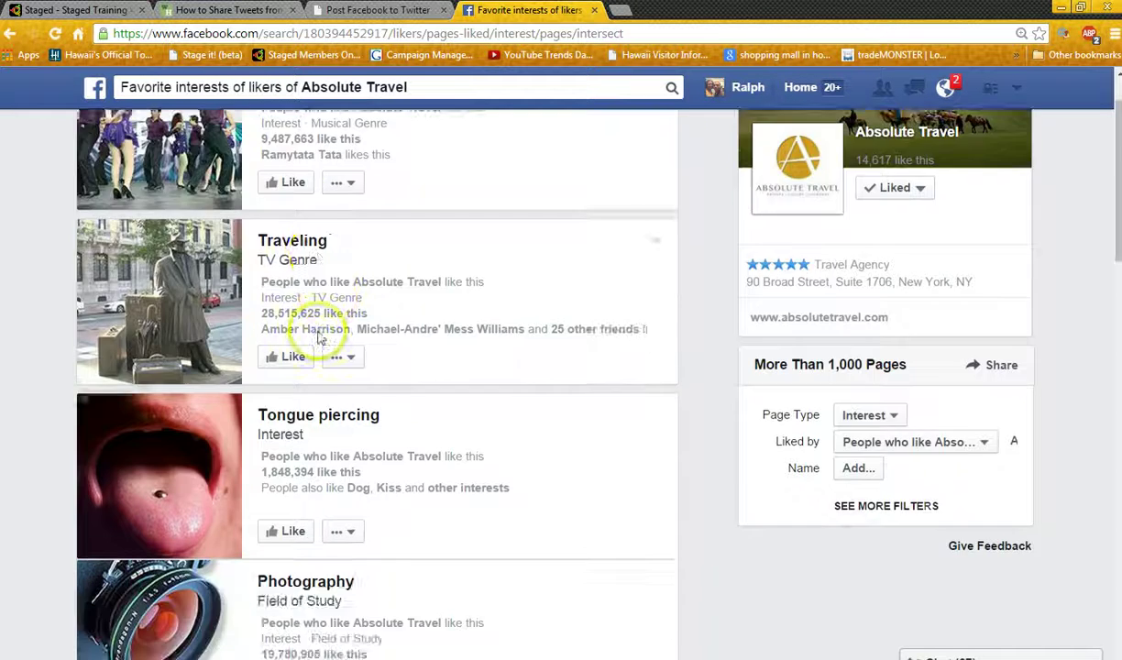
scroll(338, 200, up, 2)
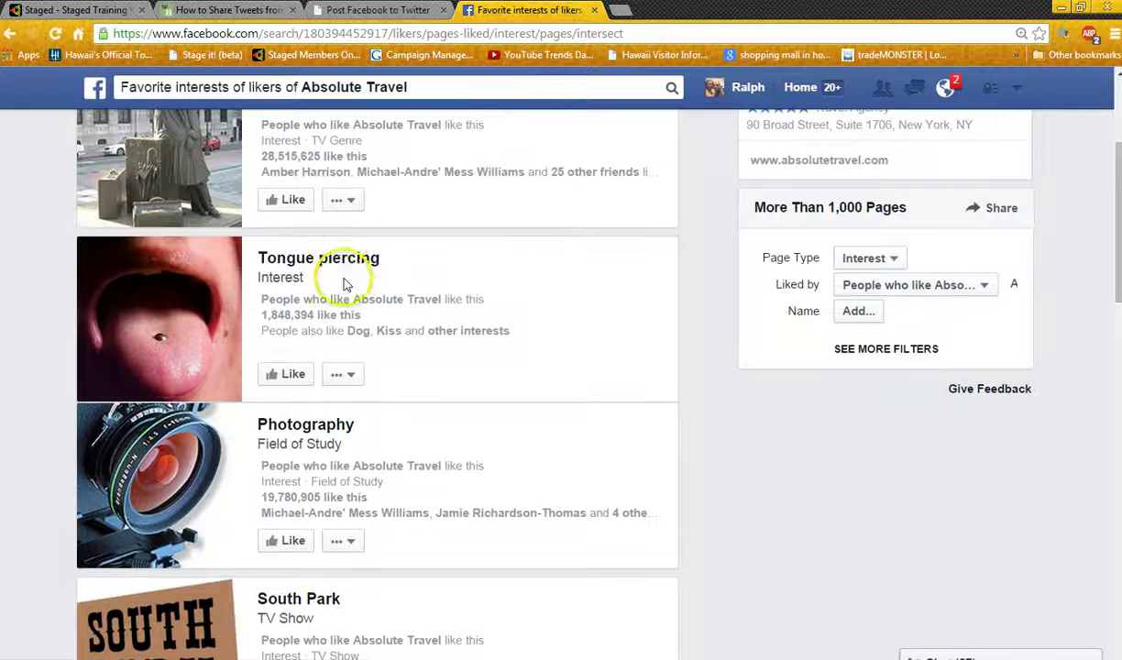
scroll(349, 287, down, 2)
scroll(345, 274, down, 1)
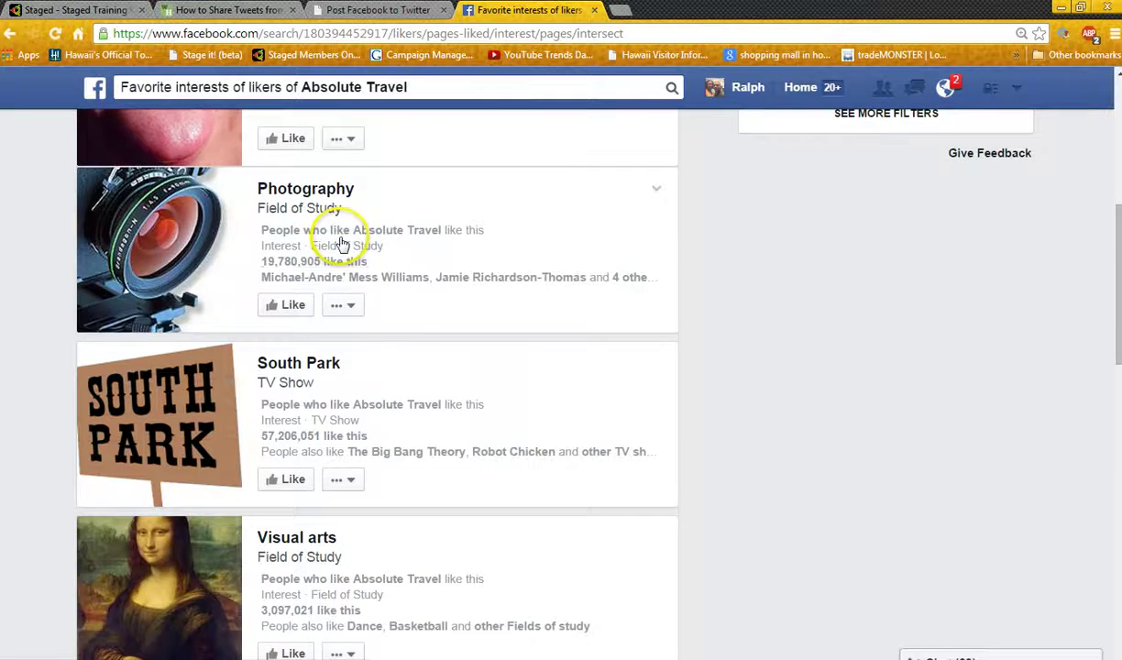
scroll(343, 240, down, 5)
scroll(345, 275, down, 7)
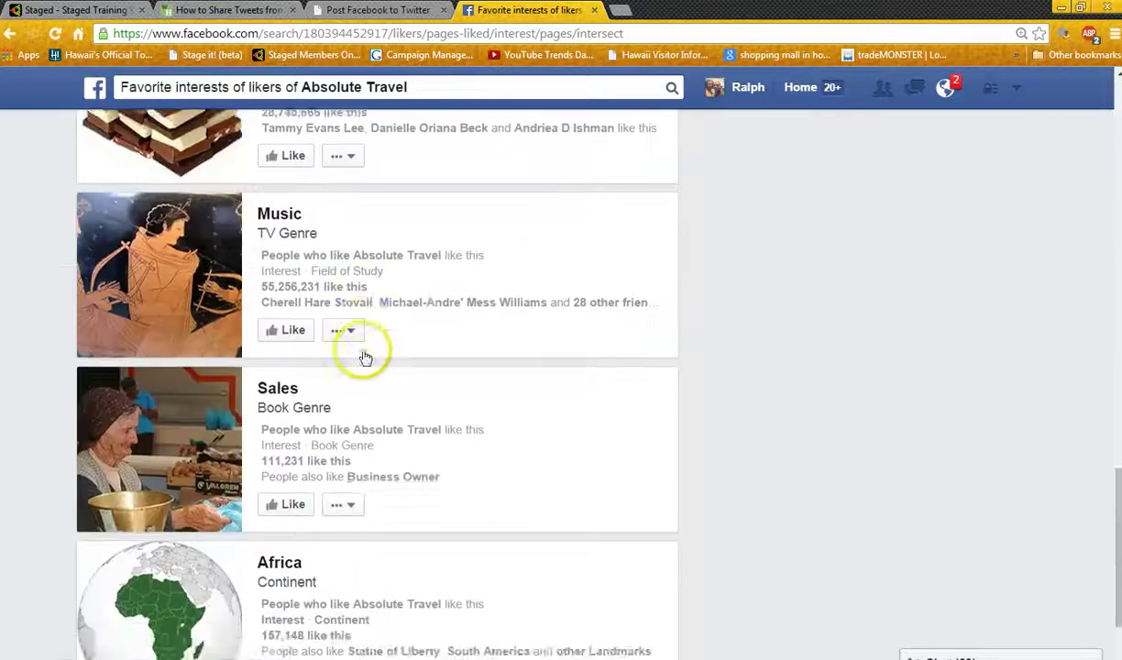
scroll(364, 355, up, 15)
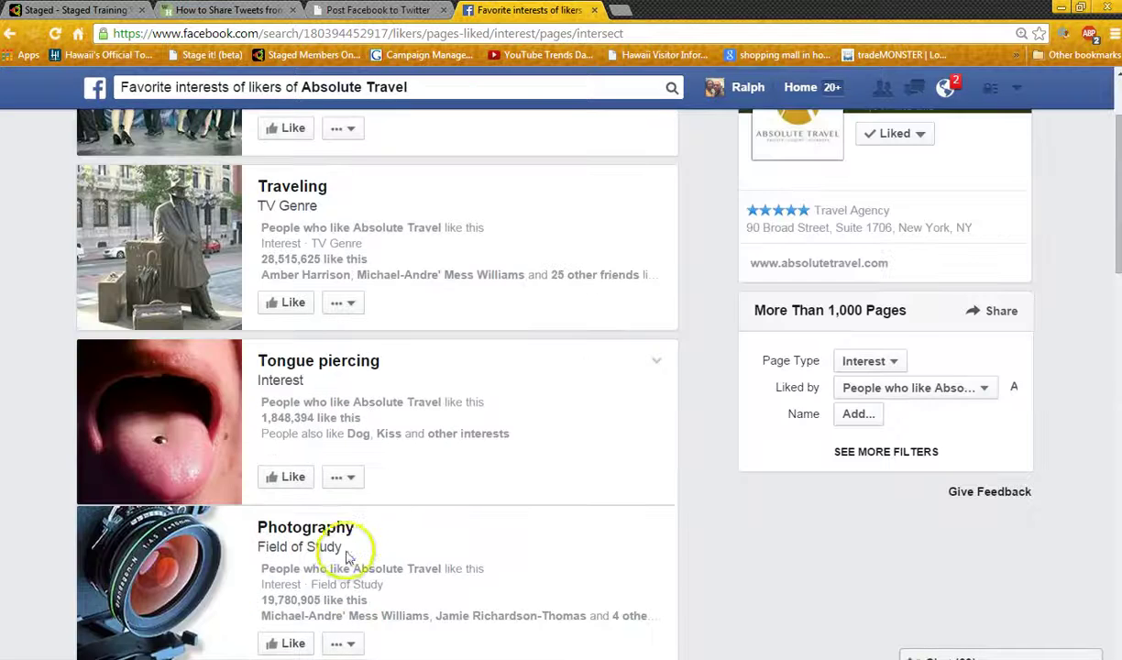
scroll(349, 514, up, 3)
scroll(339, 366, down, 15)
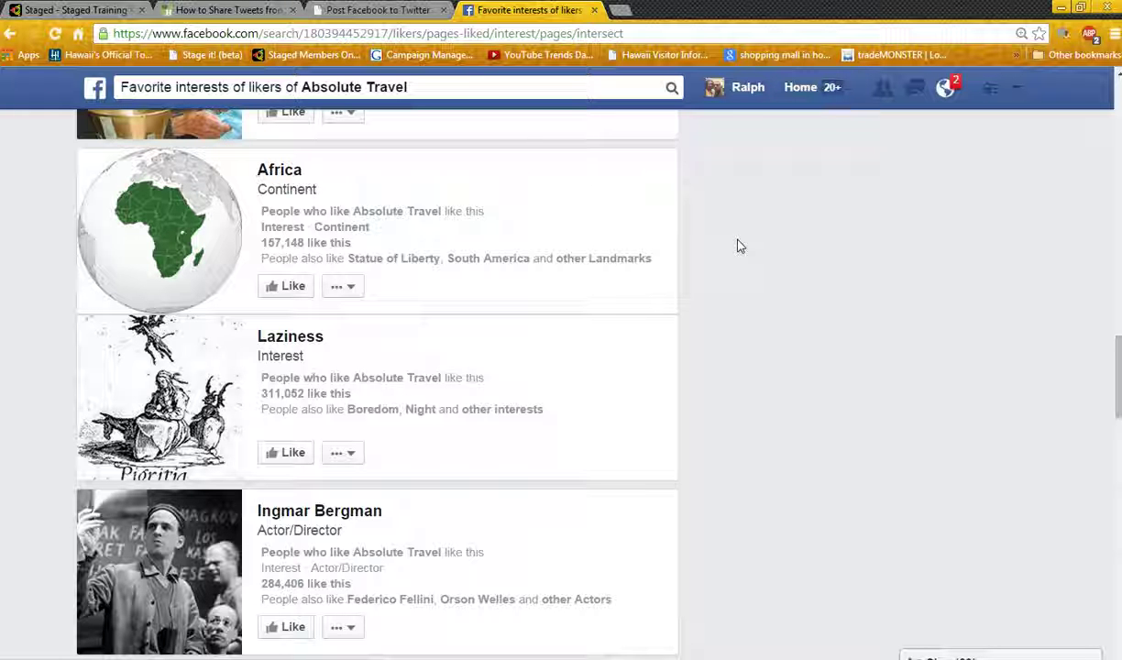
scroll(408, 303, down, 12)
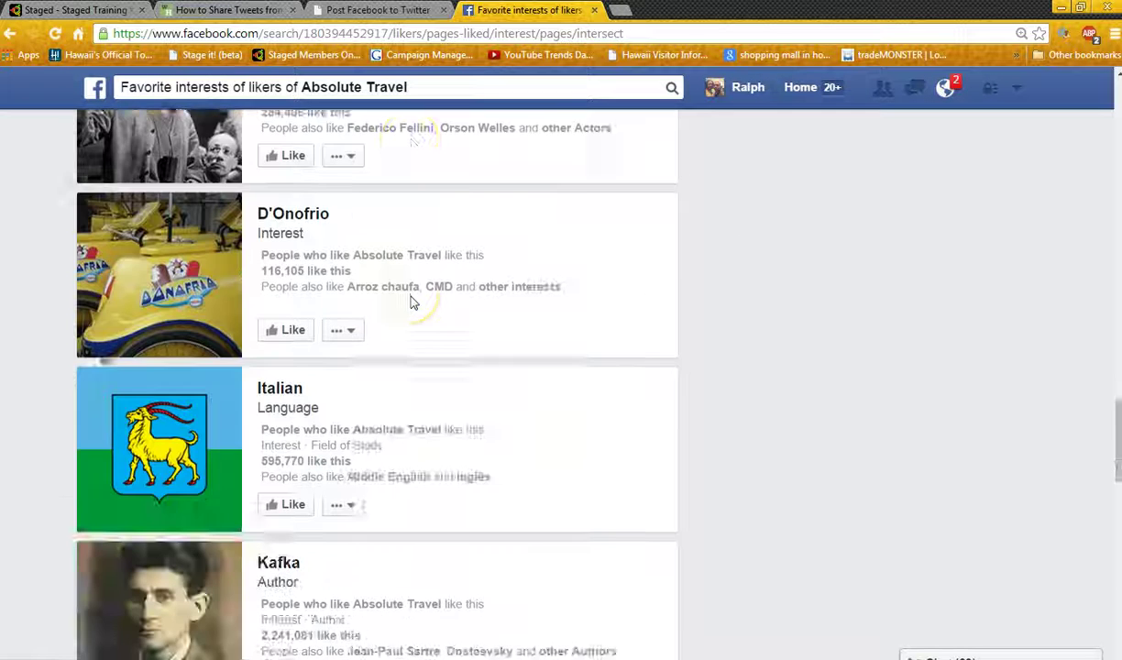
scroll(411, 303, down, 5)
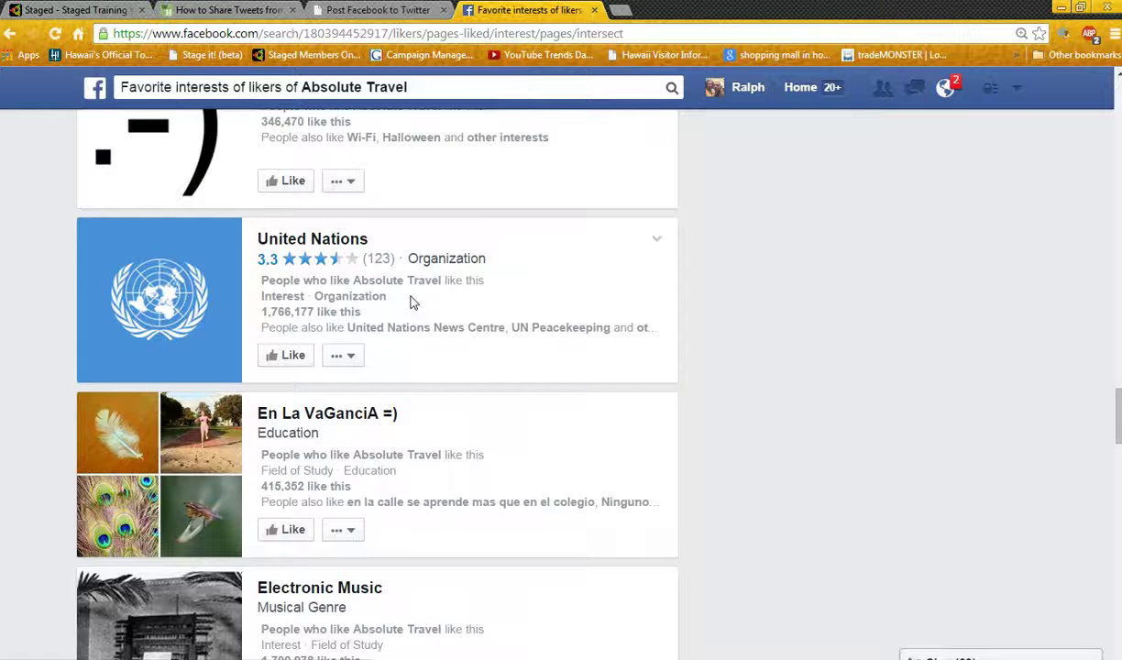
scroll(410, 302, up, 20)
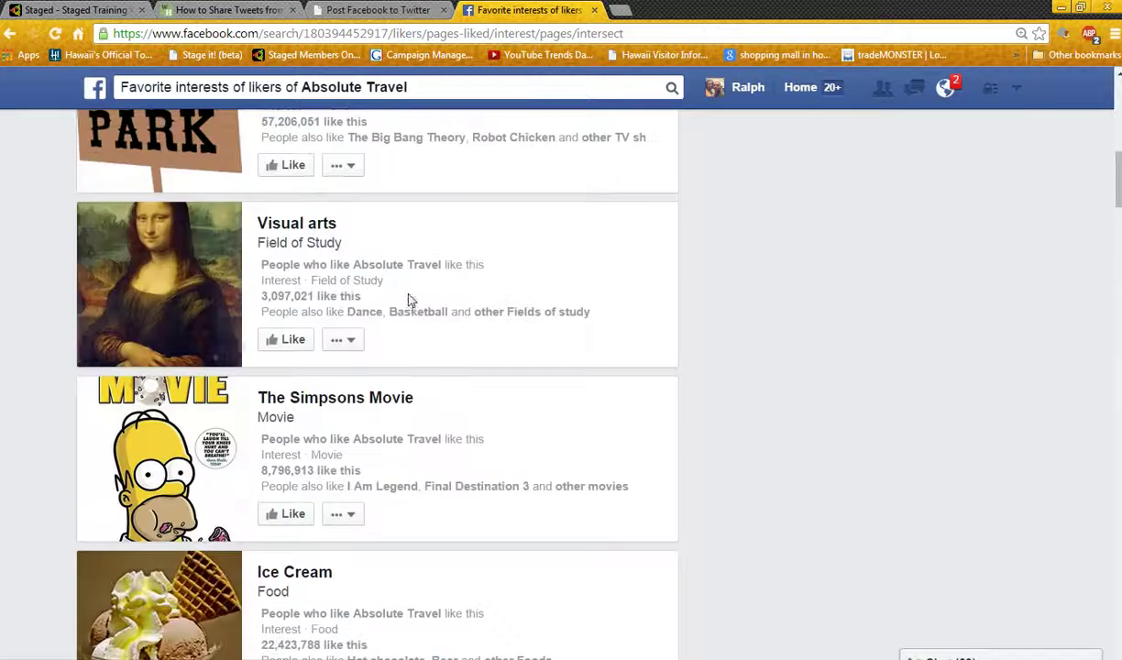
scroll(411, 301, up, 9)
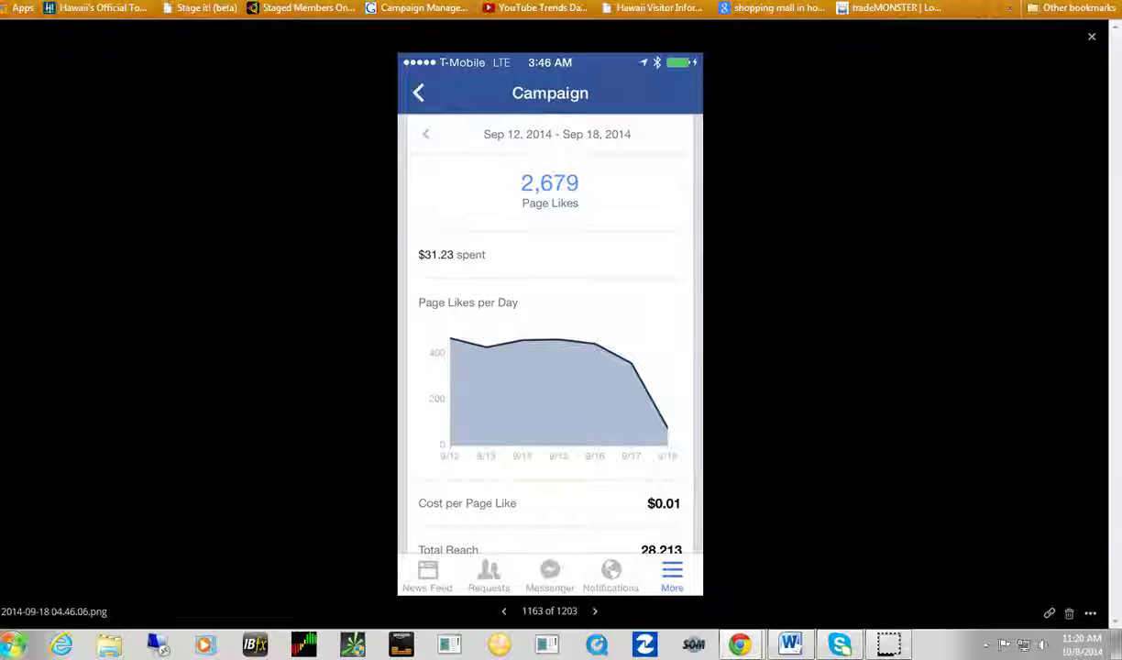
- Close the campaign results image and review the recent activity notifications of the Awesome Vacation Ideas page
key(Escape)
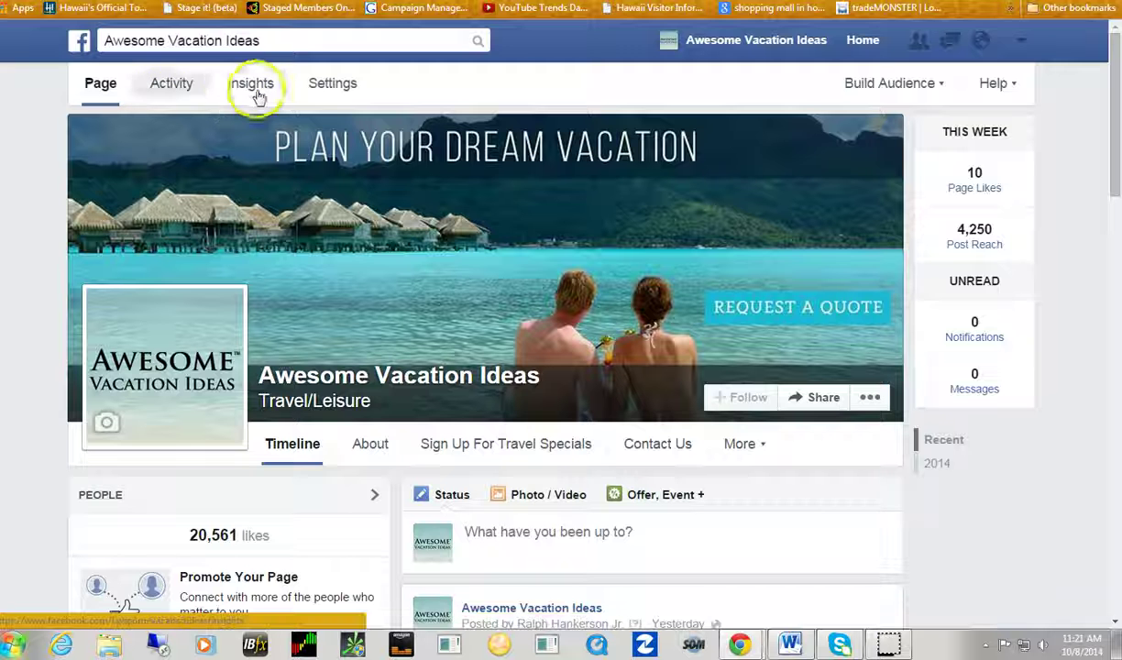
click(182, 96)
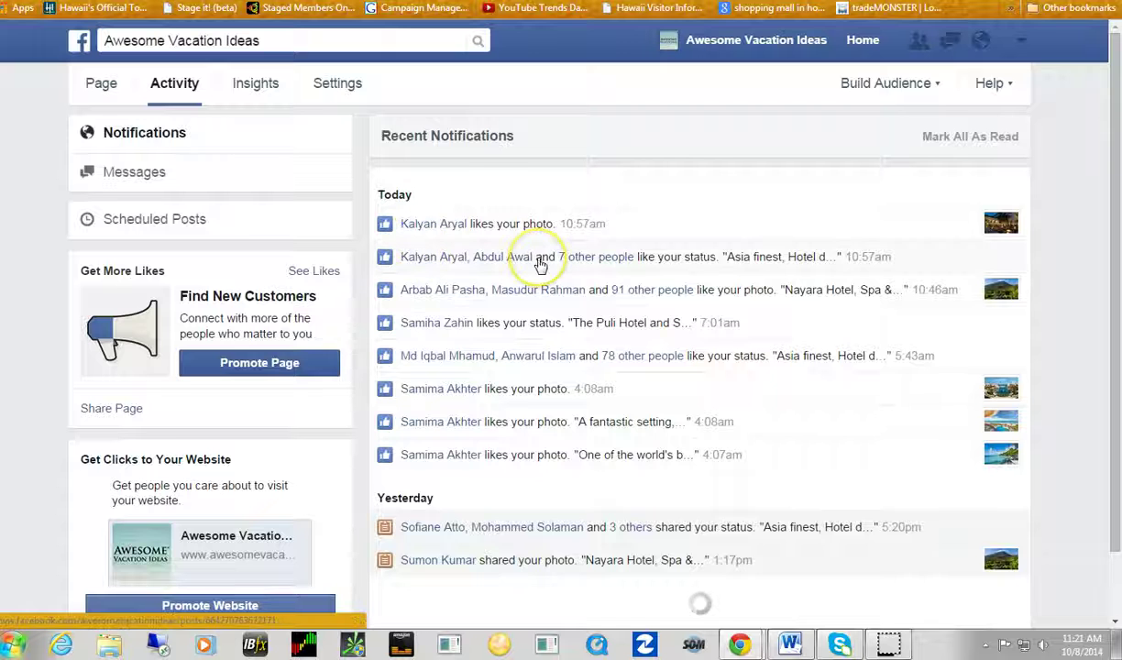
scroll(538, 262, down, 1)
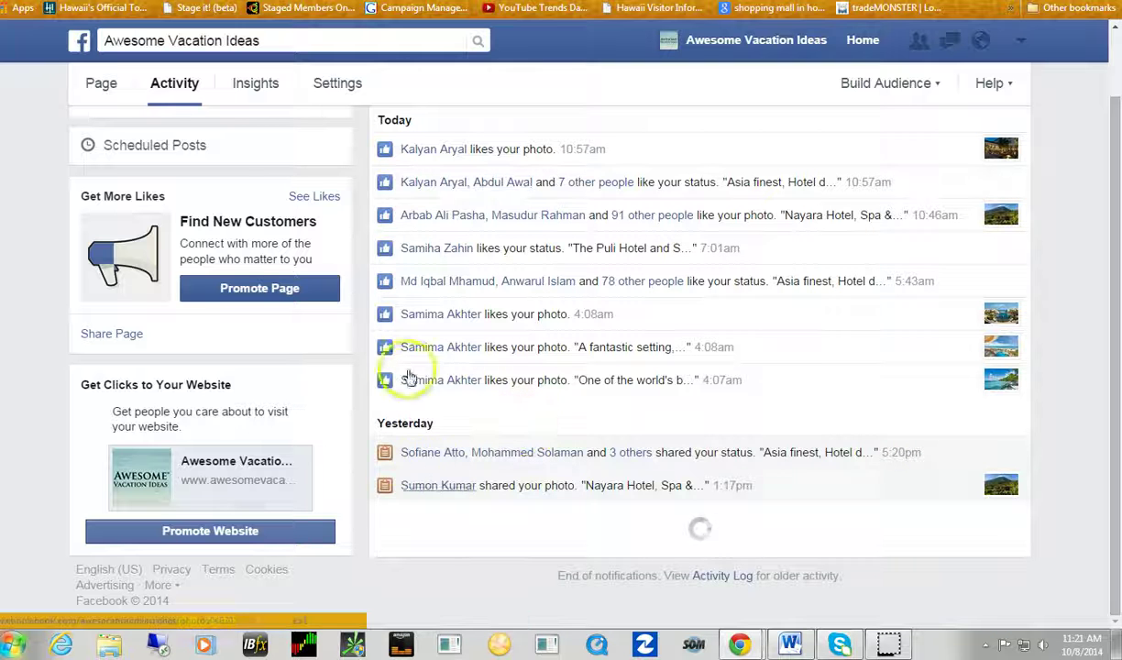
- Open the page's Insights overview and examine the reach and engagement of the five most recent posts and the Pages to Watch section
click(247, 87)
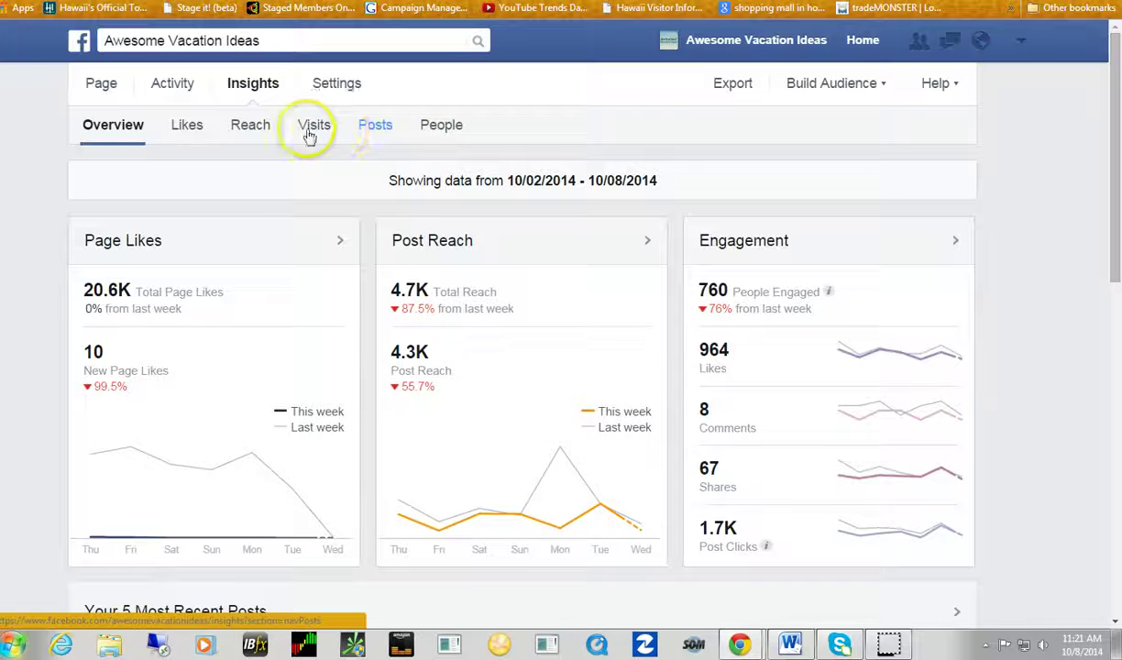
click(376, 141)
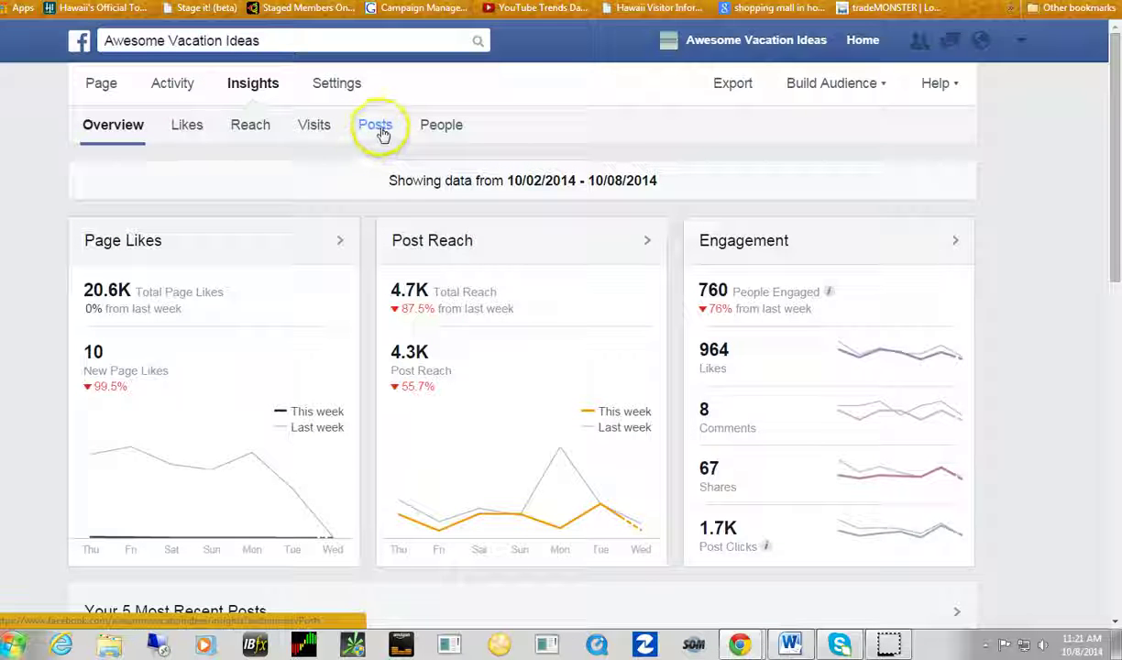
scroll(335, 136, down, 3)
scroll(335, 136, down, 5)
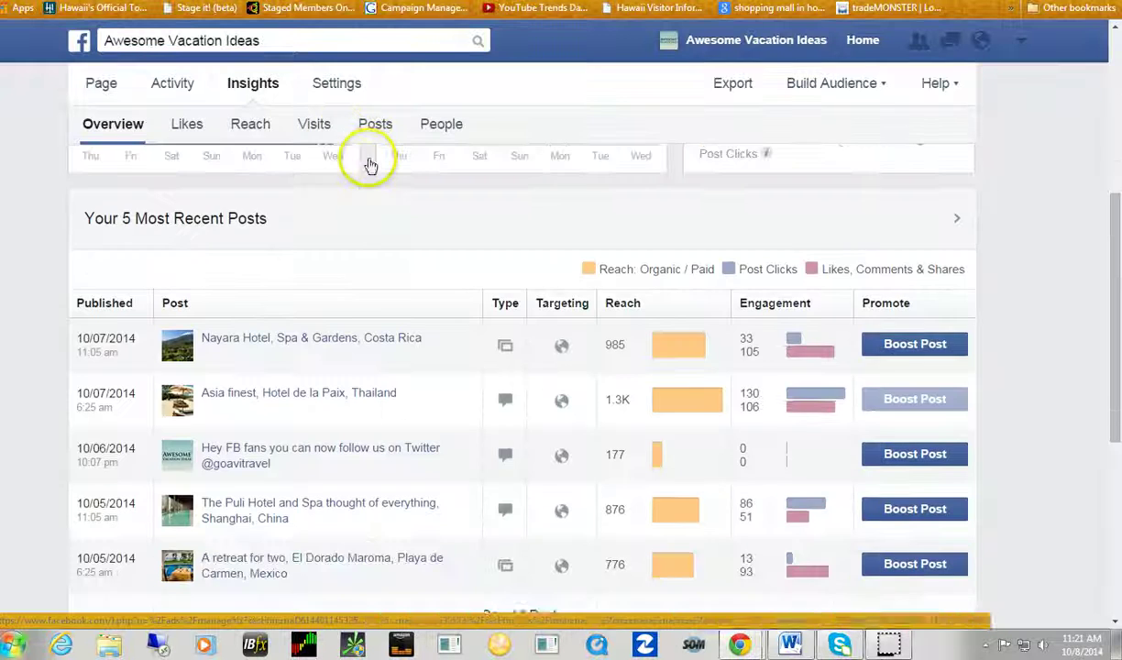
scroll(754, 261, up, 3)
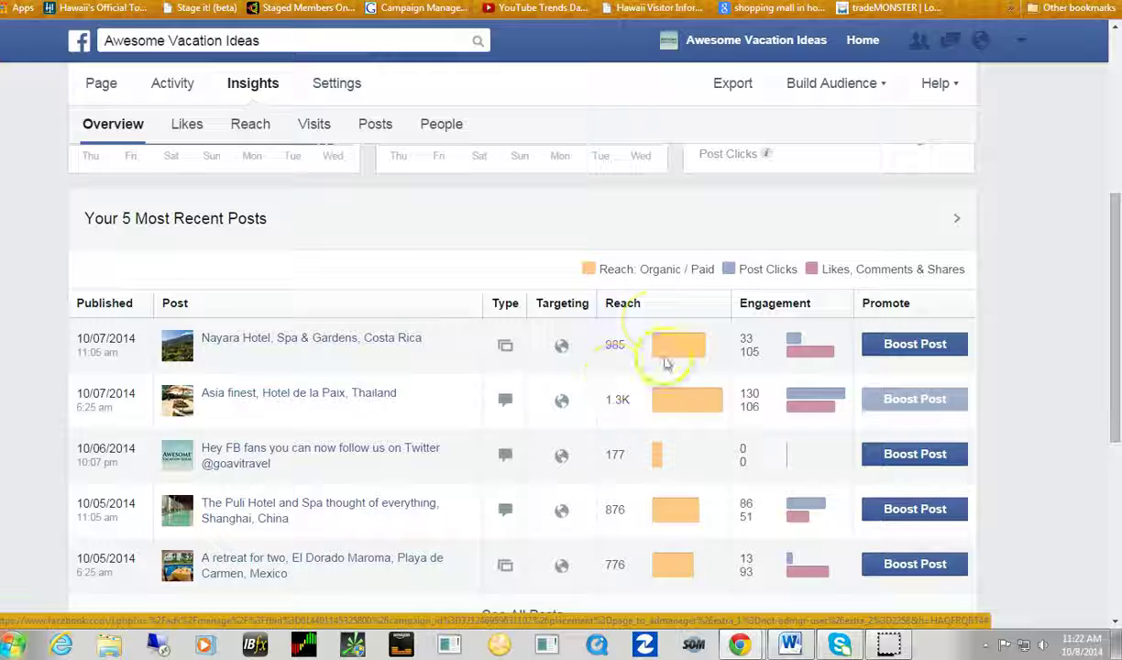
mouse_move(670, 577)
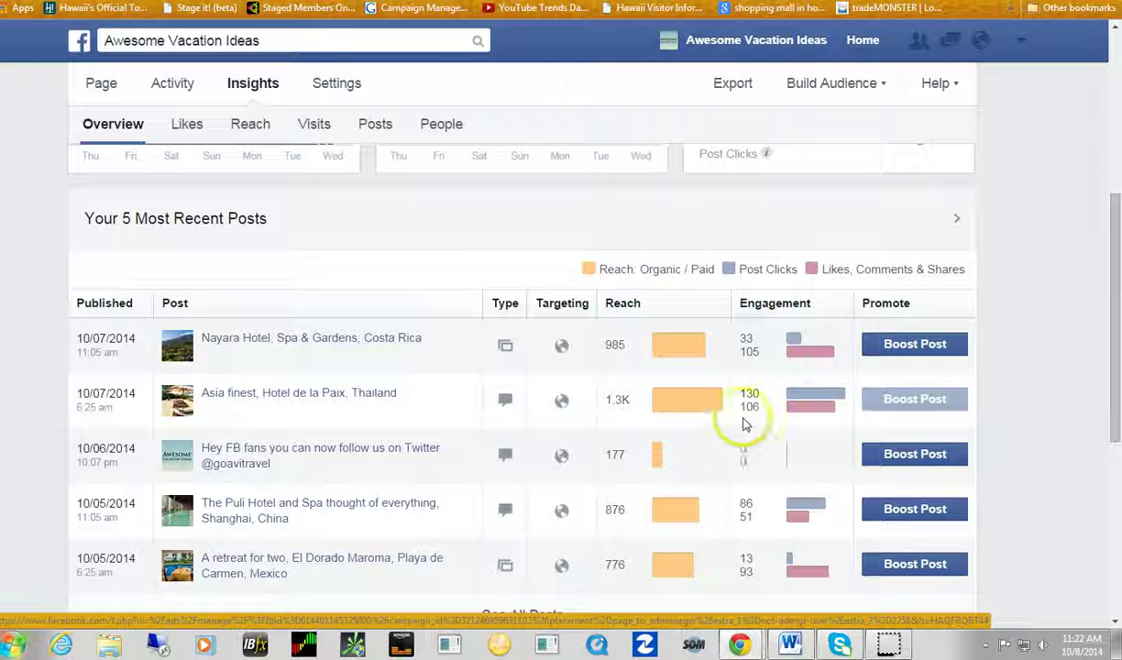
scroll(584, 425, down, 5)
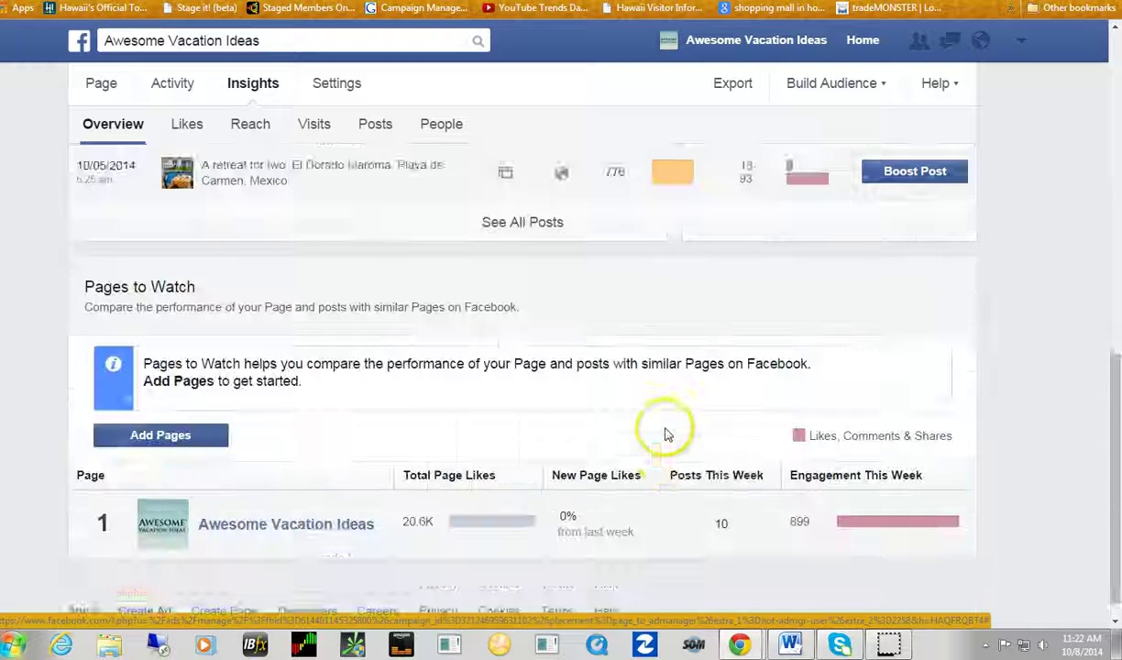
scroll(200, 380, up, 3)
scroll(200, 381, up, 1)
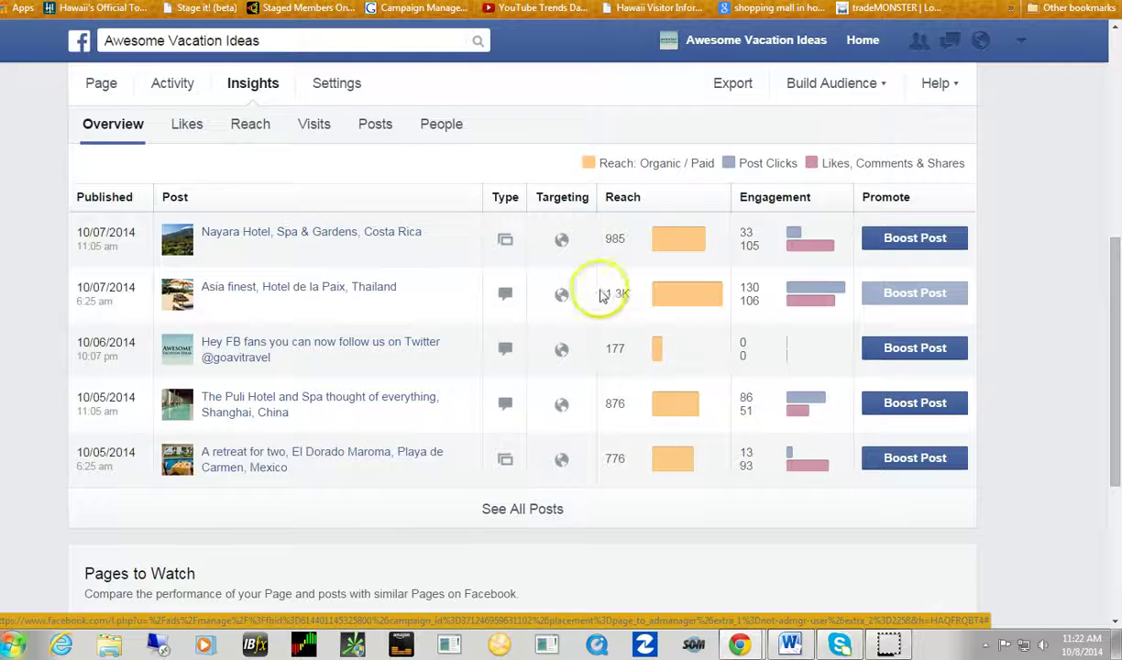
scroll(468, 427, up, 2)
scroll(218, 175, up, 3)
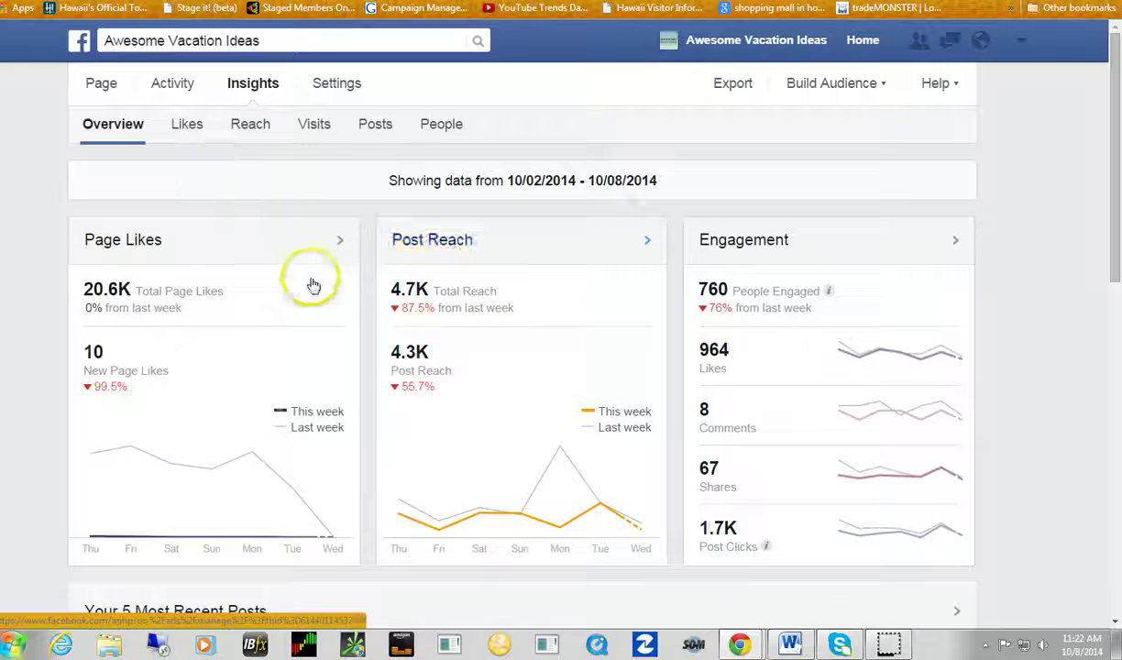